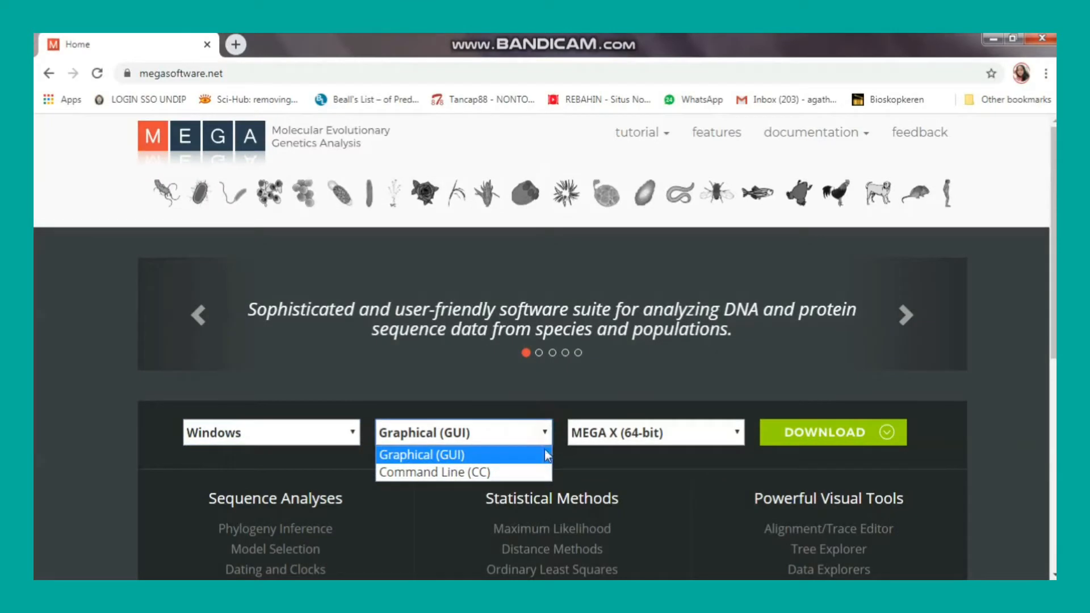
- Choose the older version of graphical MEGA for Windows and proceed to its download form
click(722, 439)
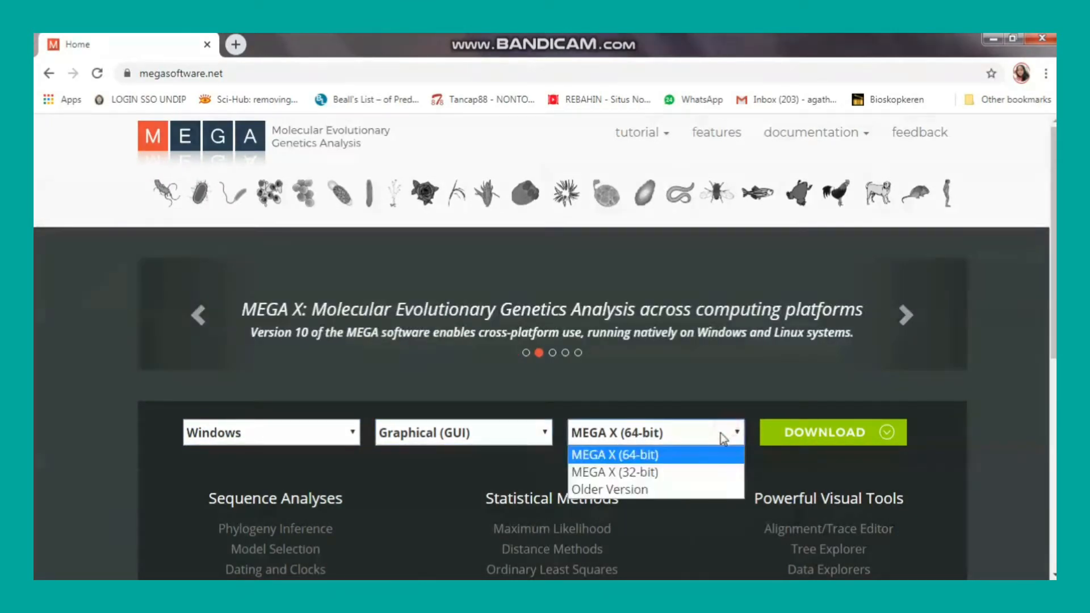
click(710, 487)
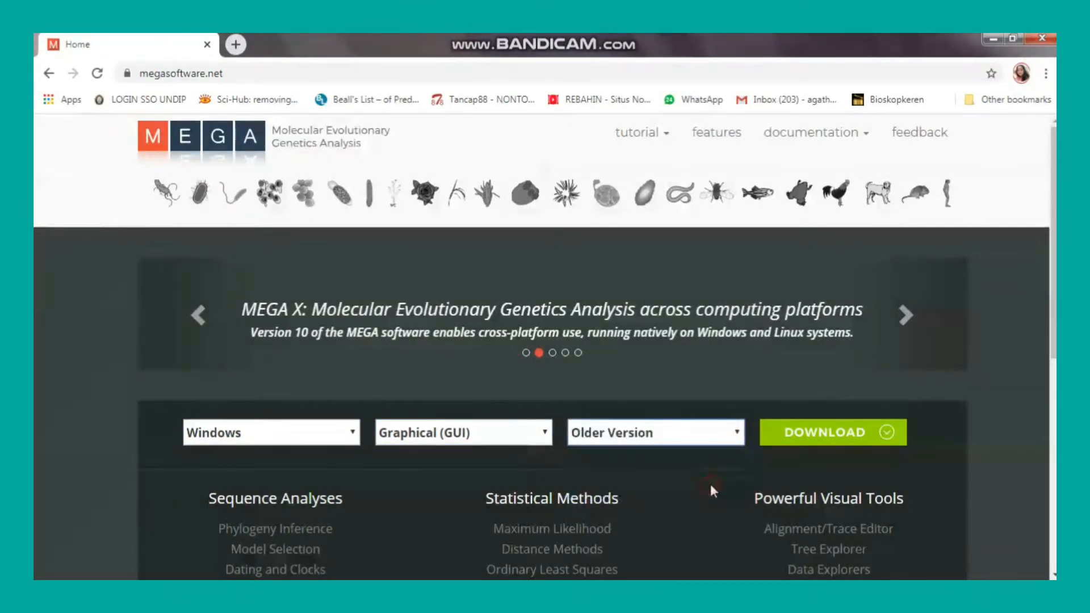
click(819, 429)
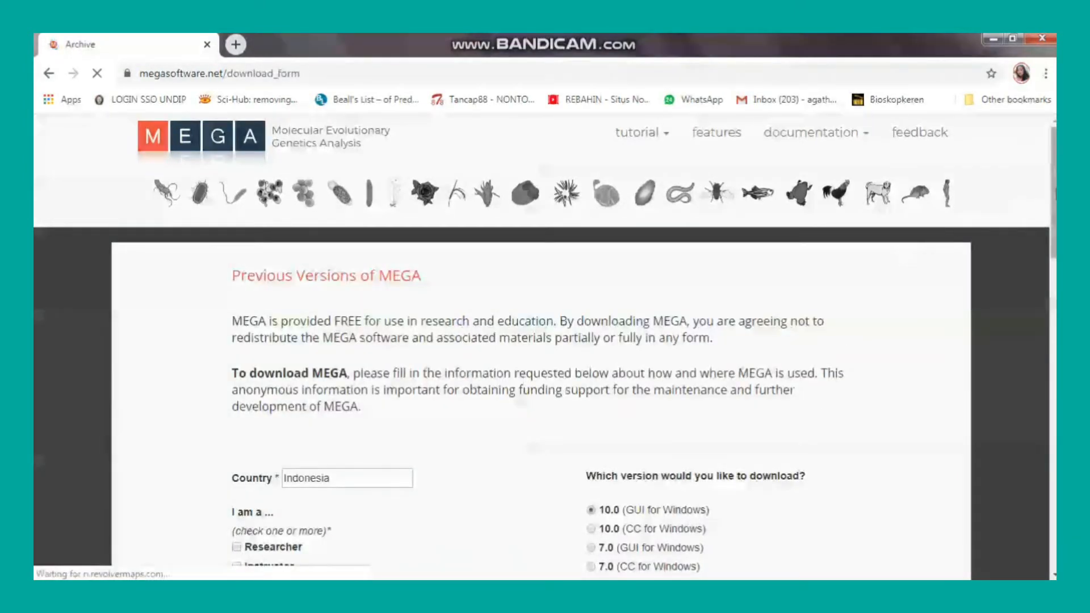
- Fill in the download form as a Student at Universitas Diponegoro, institution type University/College, and select version 6.0 (GUI for Windows)
scroll(545, 346, down, 5)
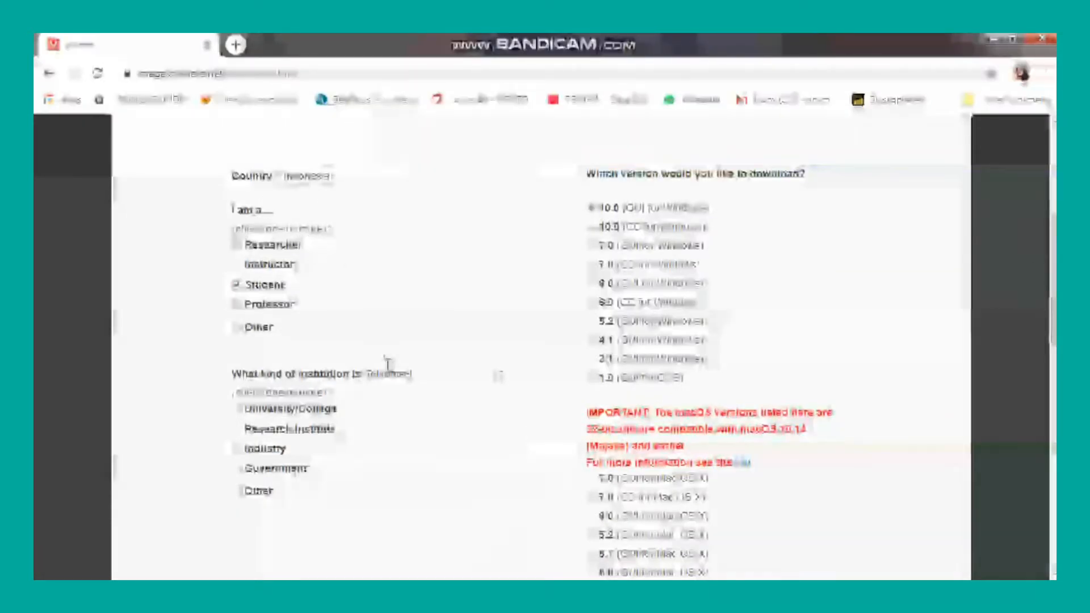
drag(430, 376, 379, 375)
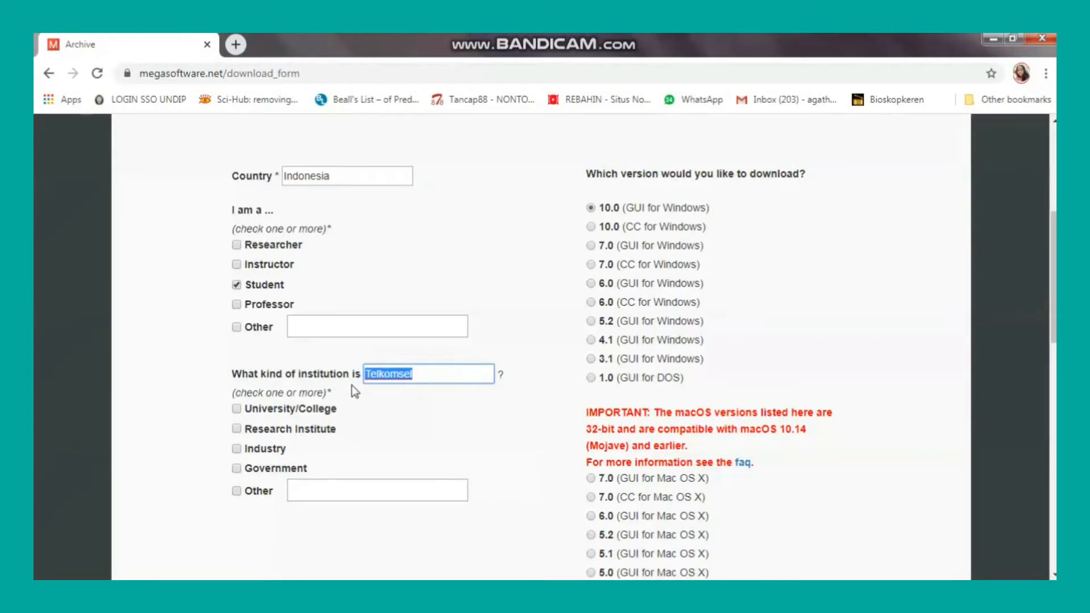
text(Universi)
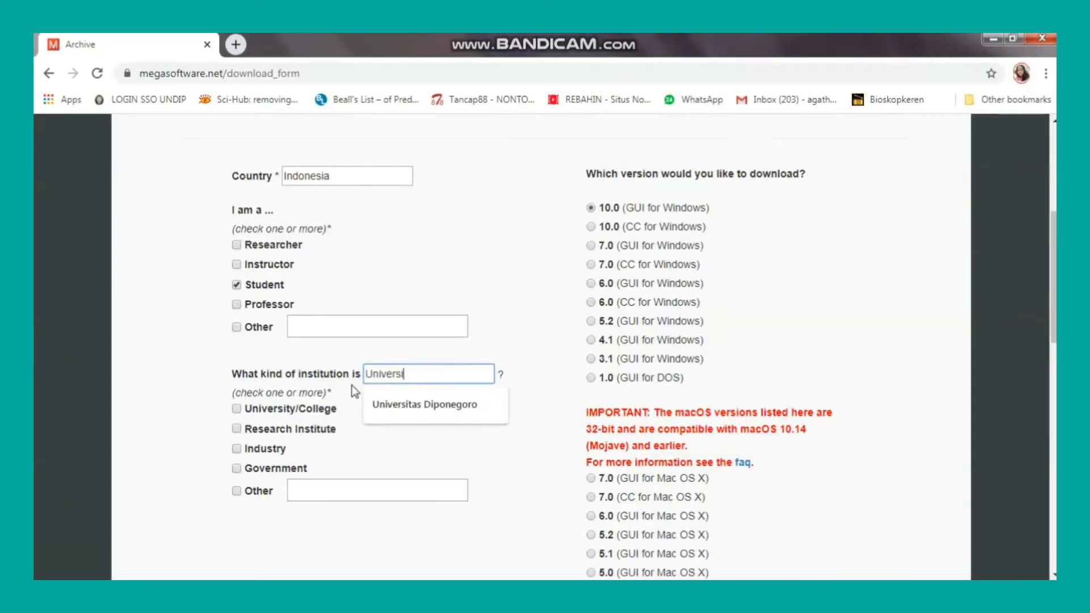
text(tas Diponegoro)
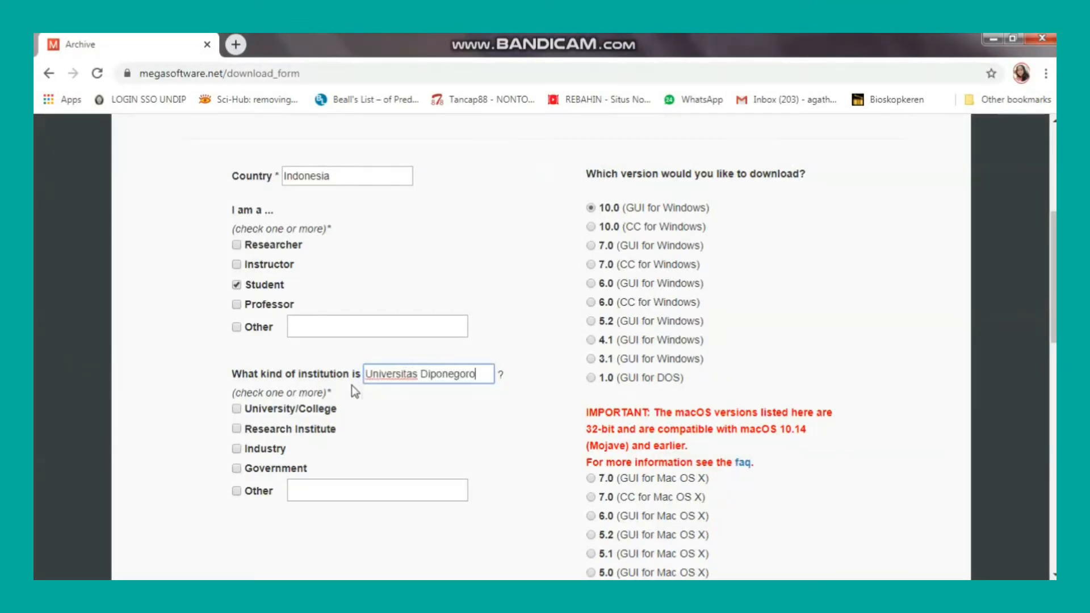
click(237, 409)
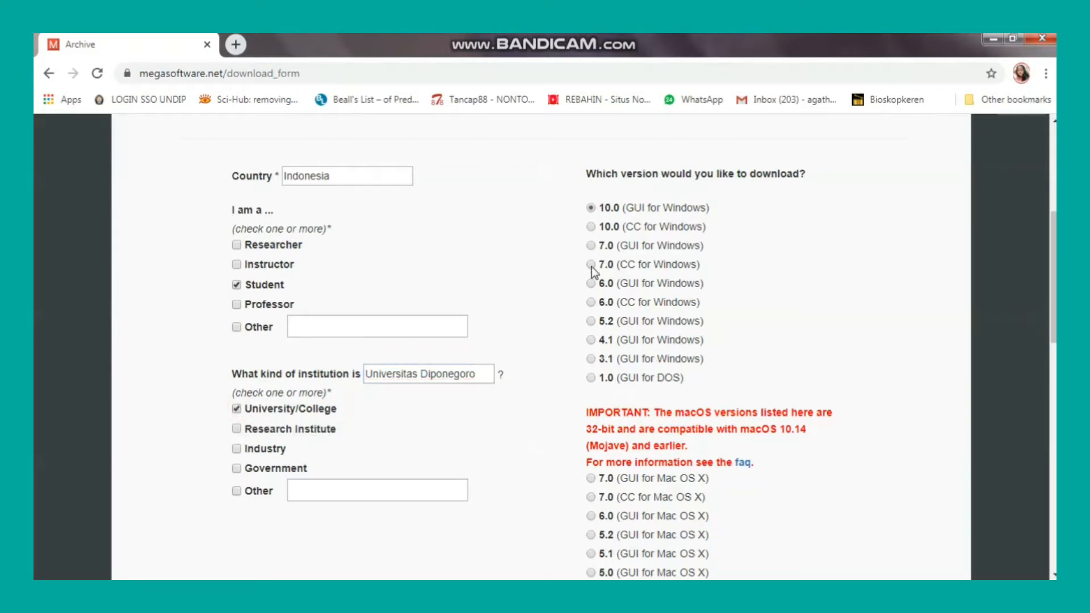
click(591, 284)
scroll(615, 466, down, 5)
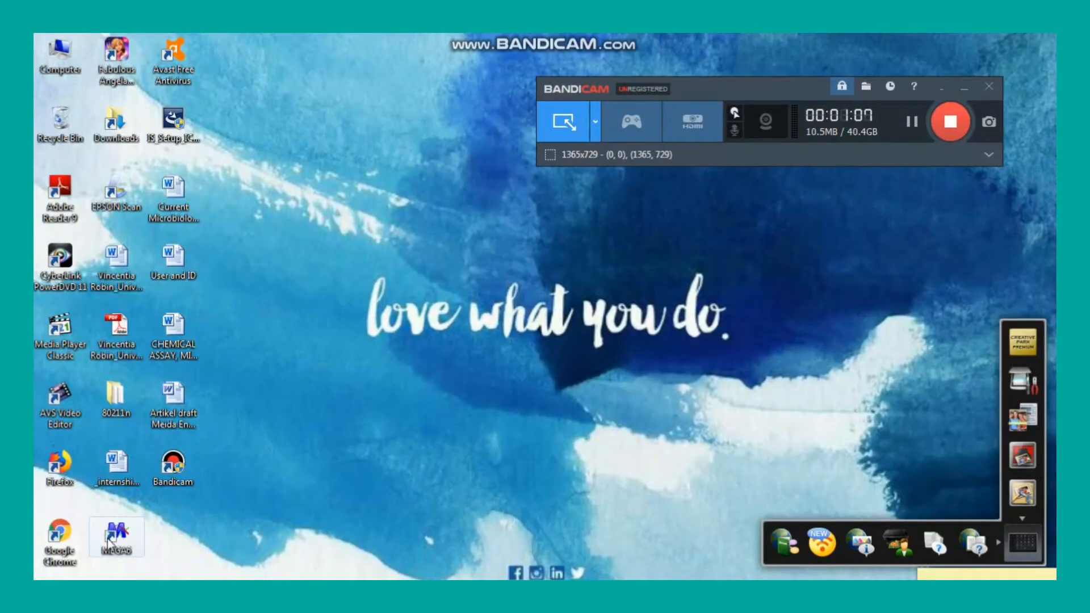
- Switch to MEGA6 and create a new DNA sequence alignment in the Alignment Explorer
double_click(109, 543)
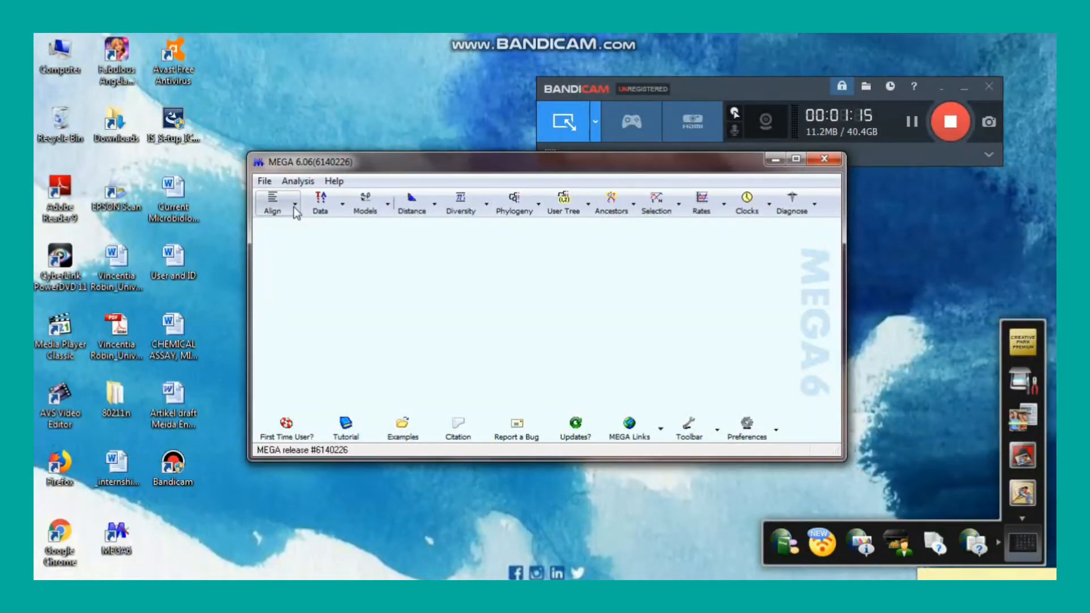
click(294, 206)
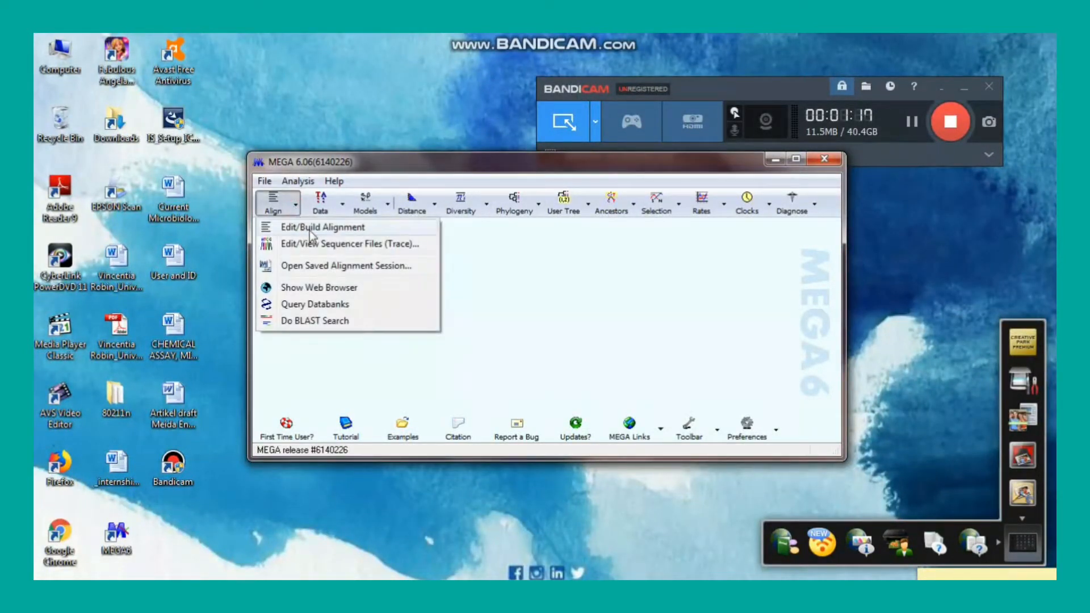
click(314, 228)
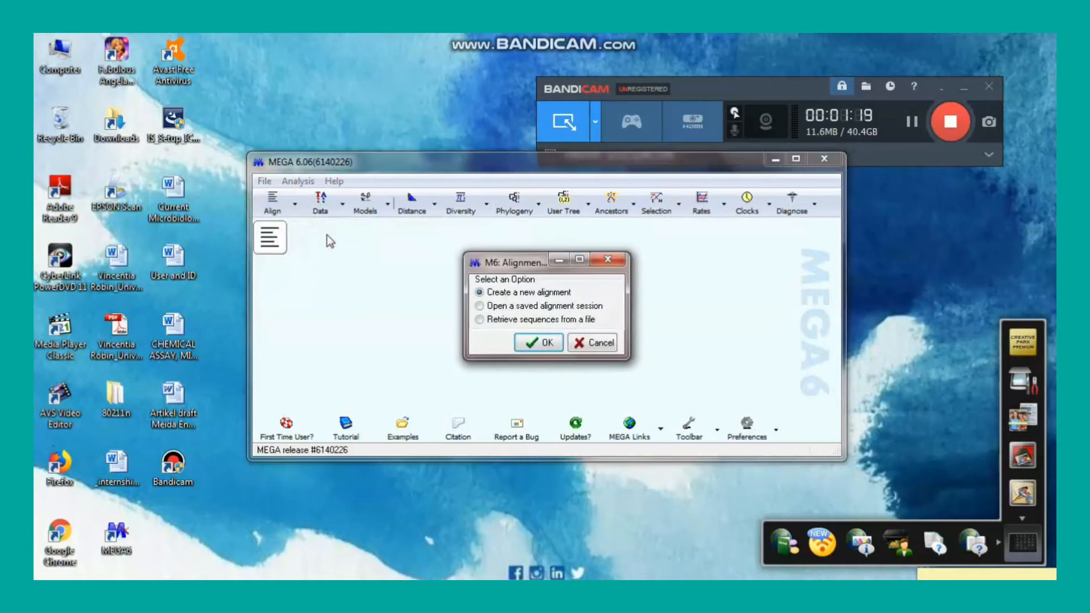
click(537, 341)
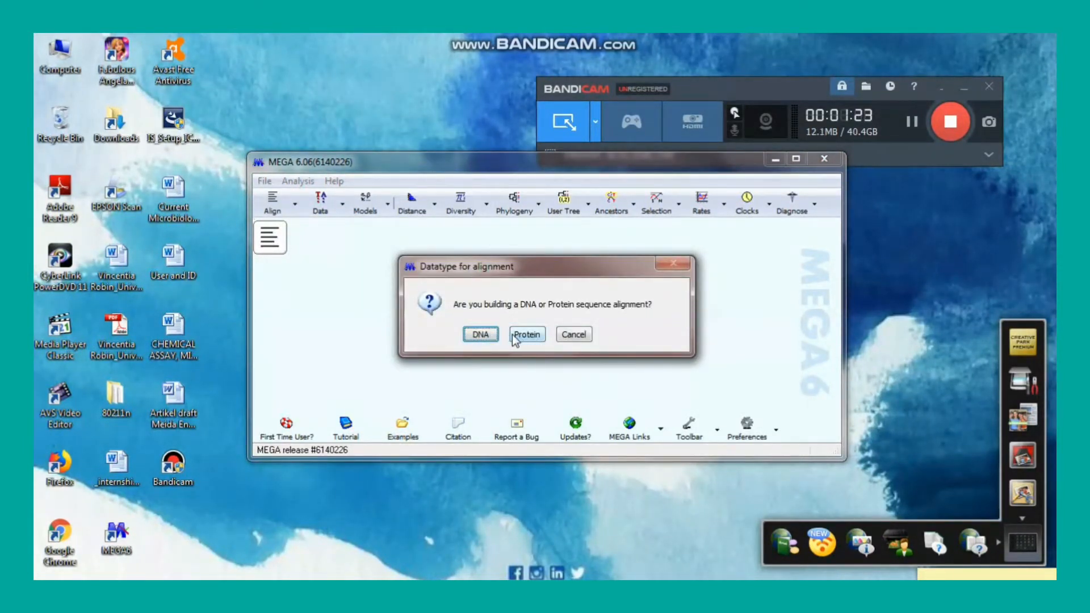
click(480, 336)
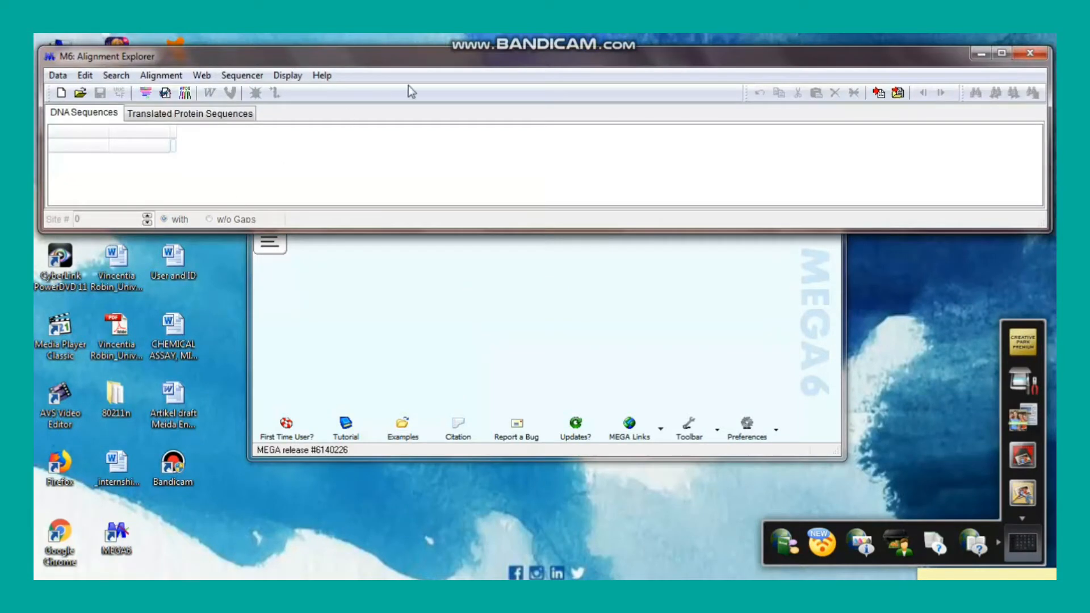
drag(461, 53, 465, 47)
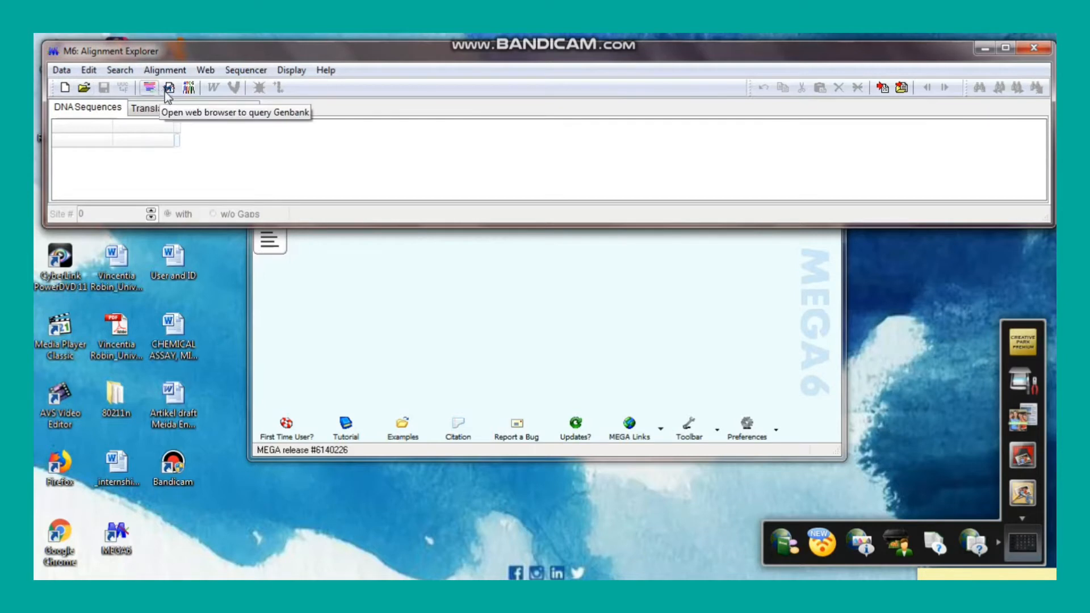
- Browse for sequencer trace files in the data hiu folder and reverse the order of the files sorted by name
click(192, 90)
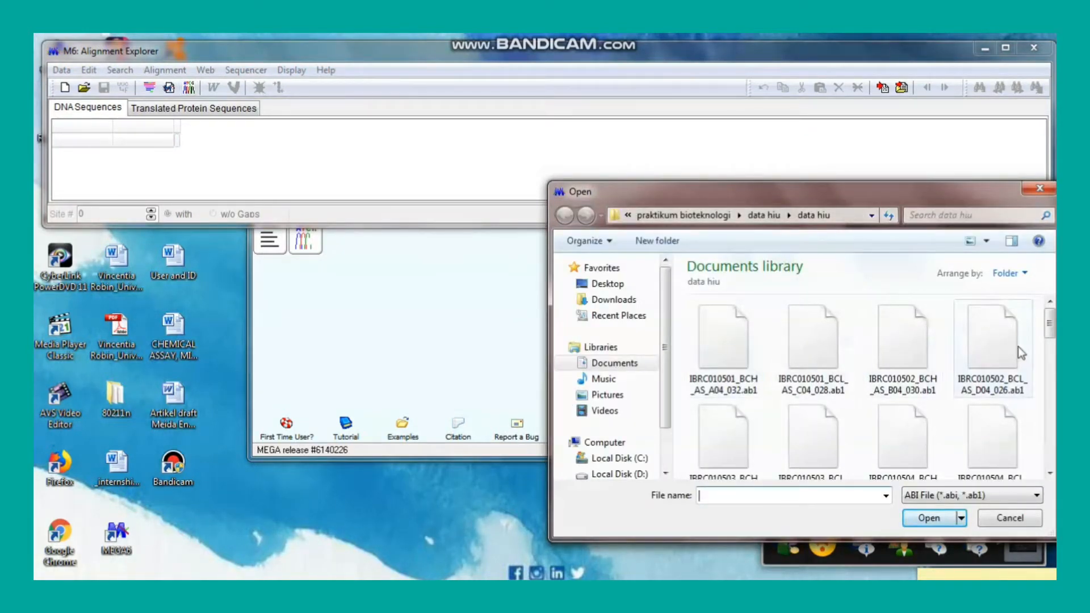
drag(1049, 327, 1050, 346)
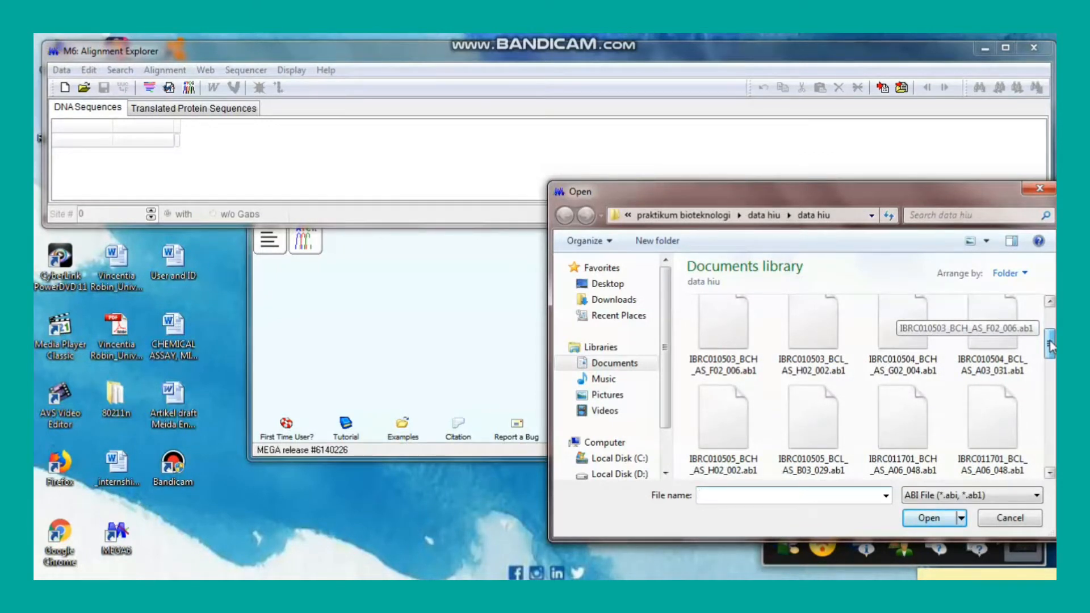
click(825, 359)
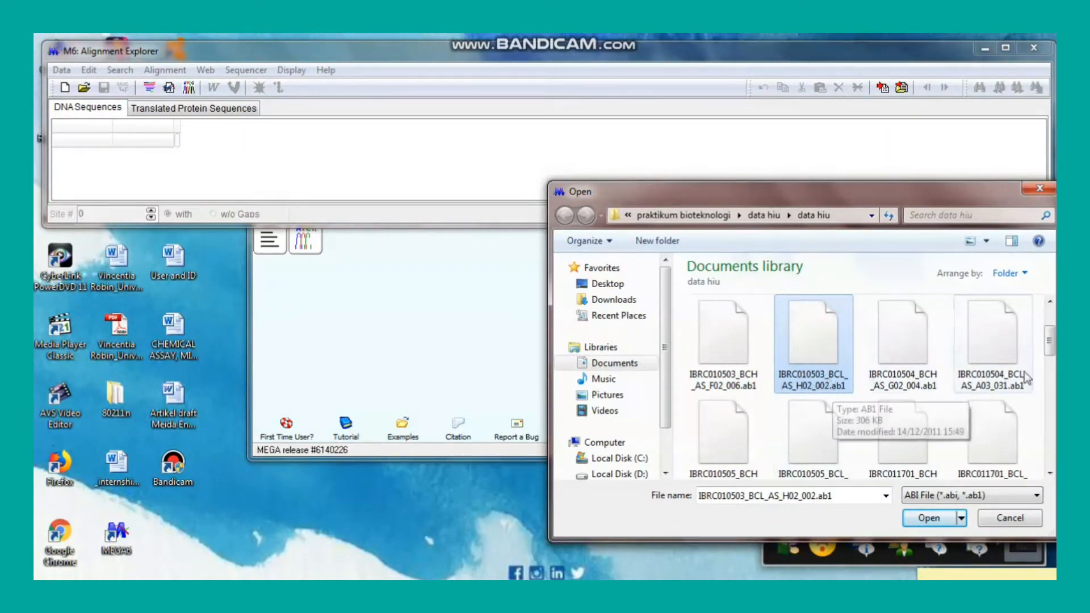
right_click(1042, 379)
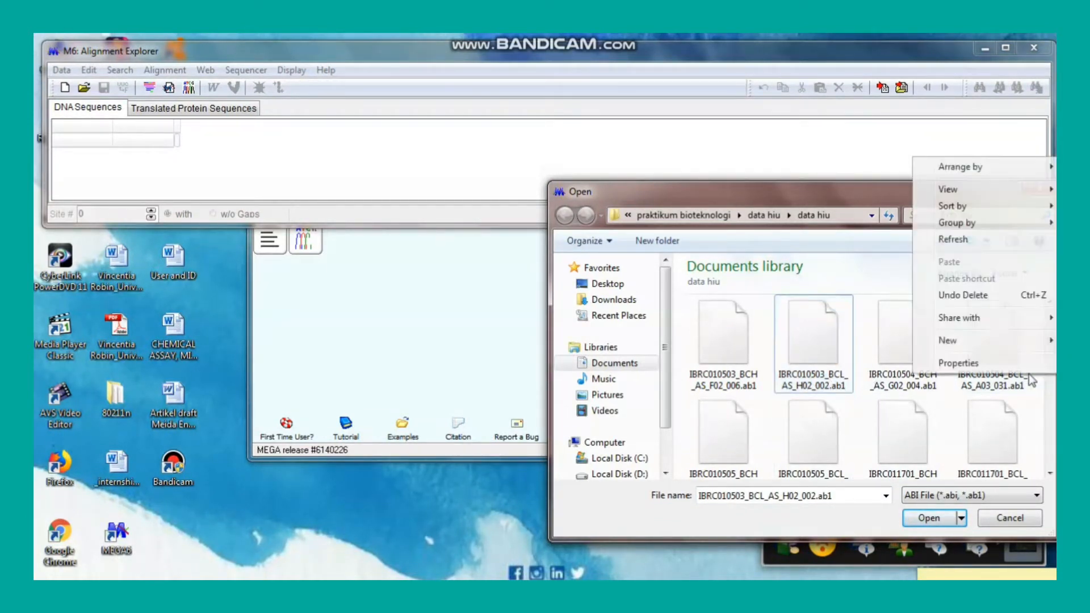
mouse_move(985, 214)
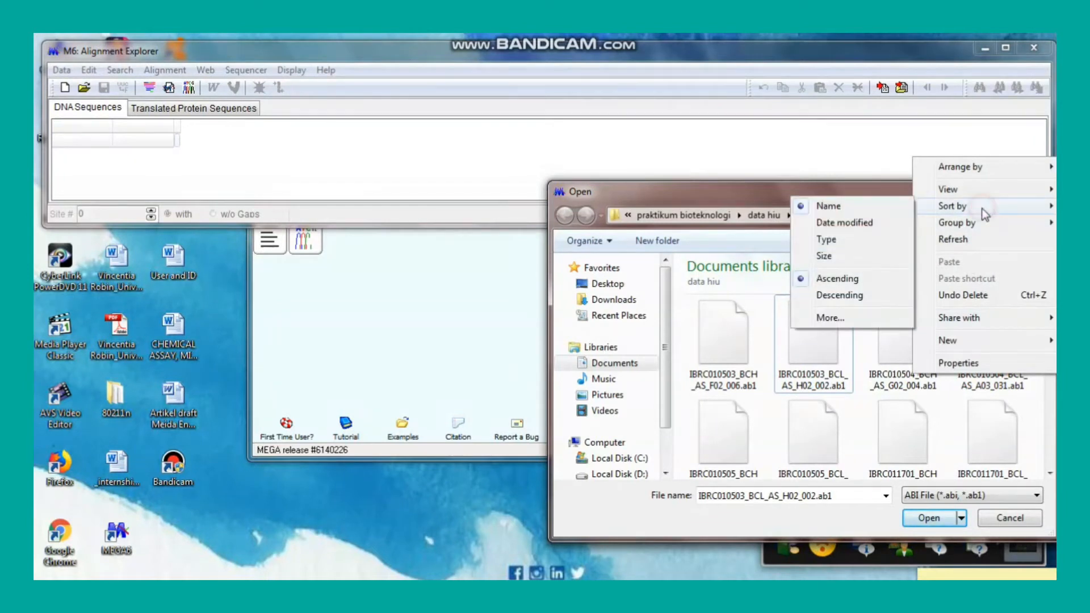
click(846, 209)
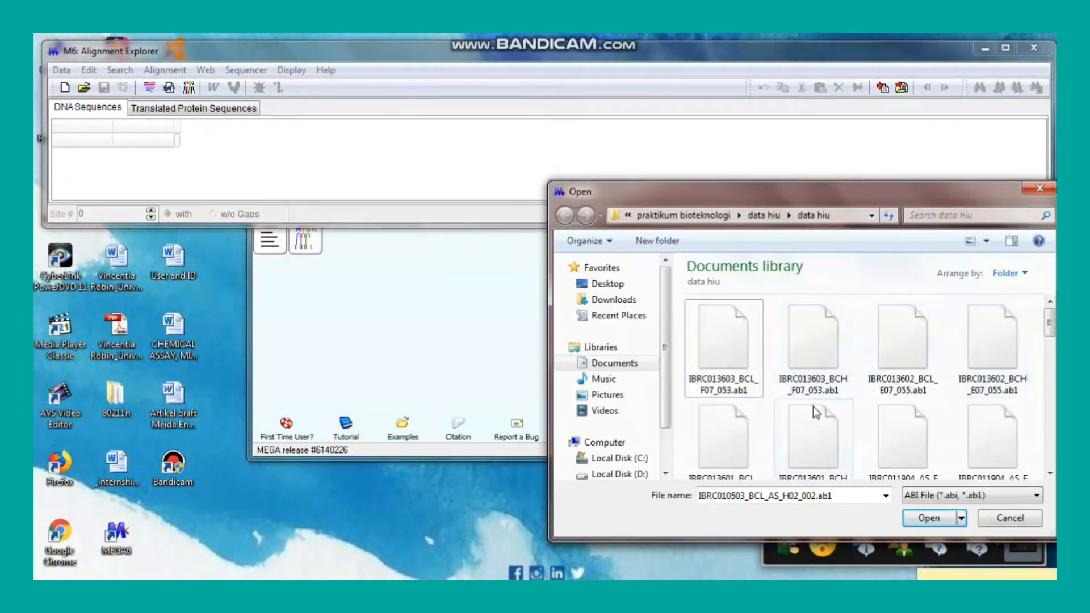
- Open the trace file IBRC013603_BCL_F07_053.ab1 and place its Trace Editor window directly below the Alignment Explorer
click(729, 361)
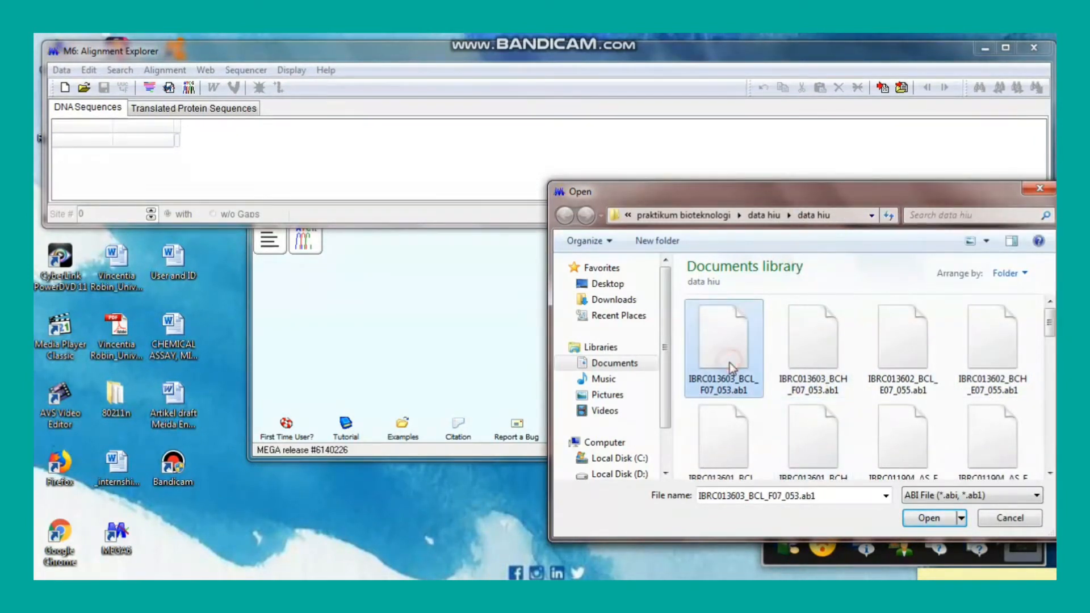
click(935, 521)
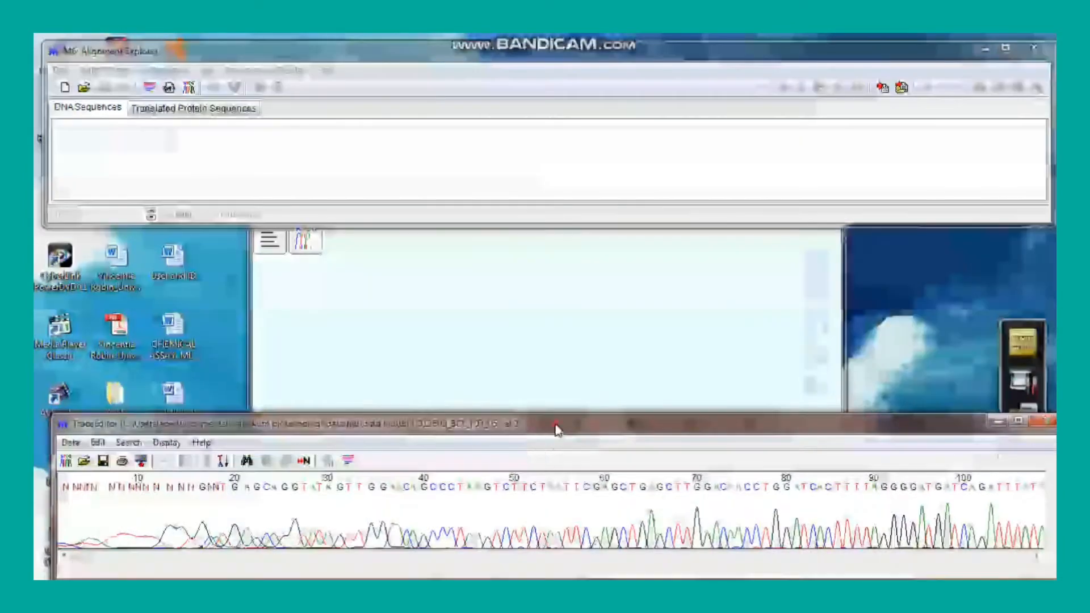
drag(556, 430, 548, 252)
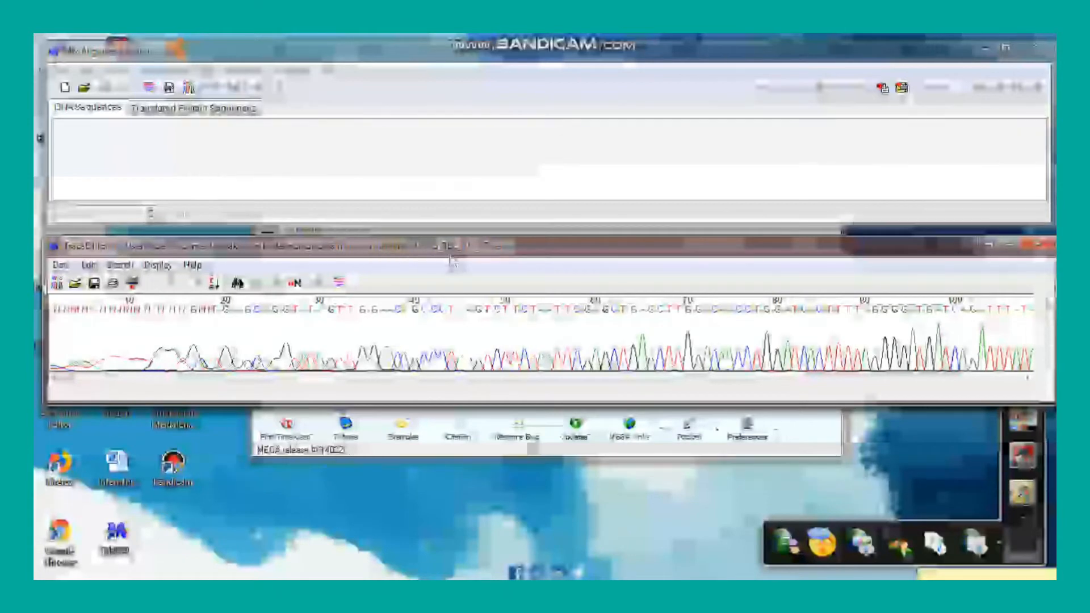
- Open the trace file IBRC013603_BCH_F07_053.ab1 below the BCL trace and reverse complement its sequence
click(191, 89)
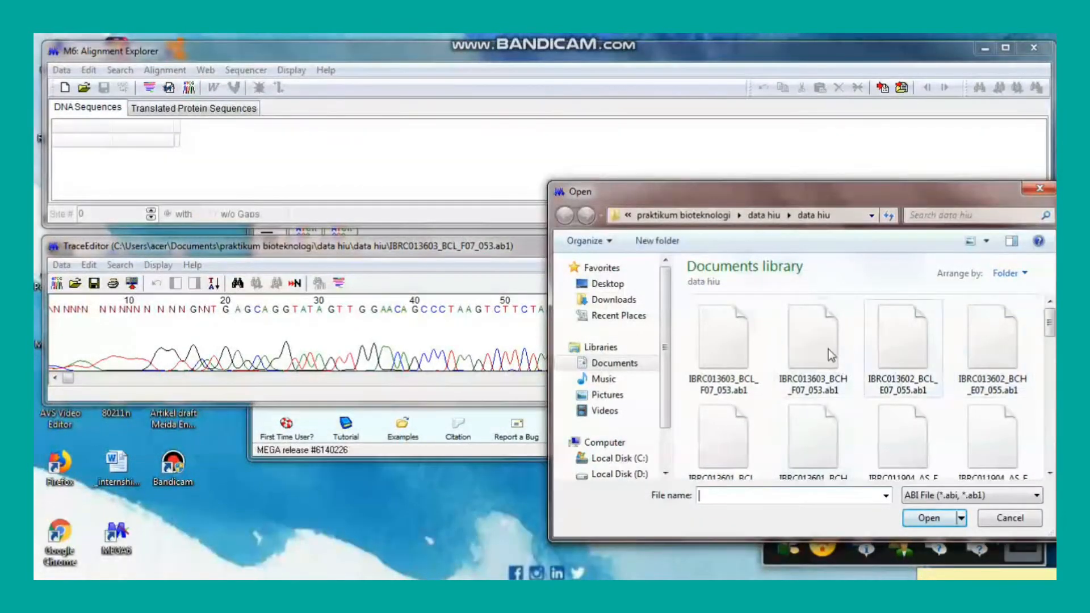
click(826, 352)
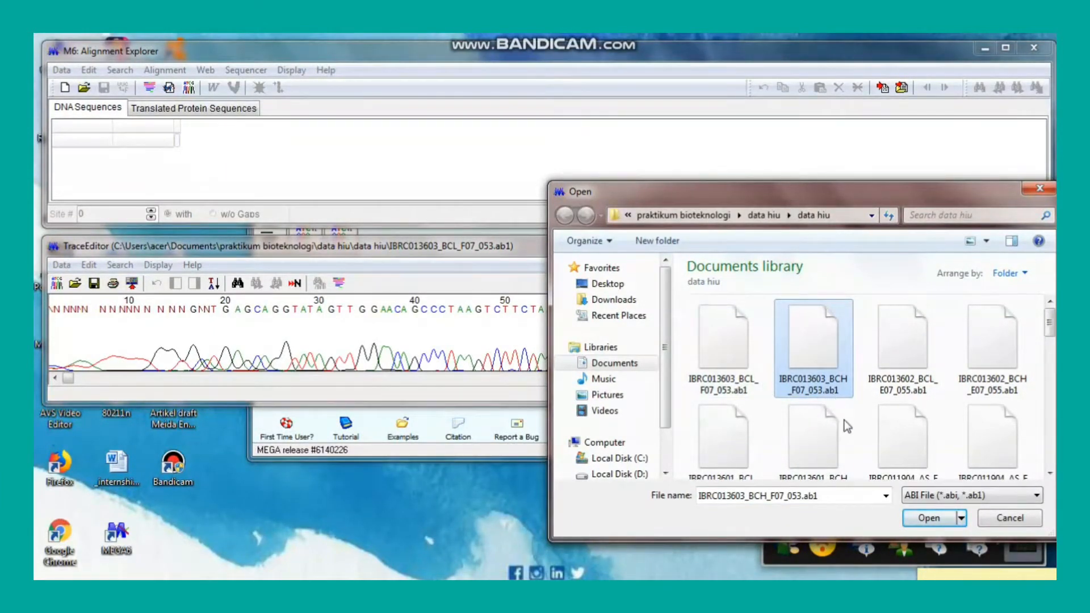
click(928, 518)
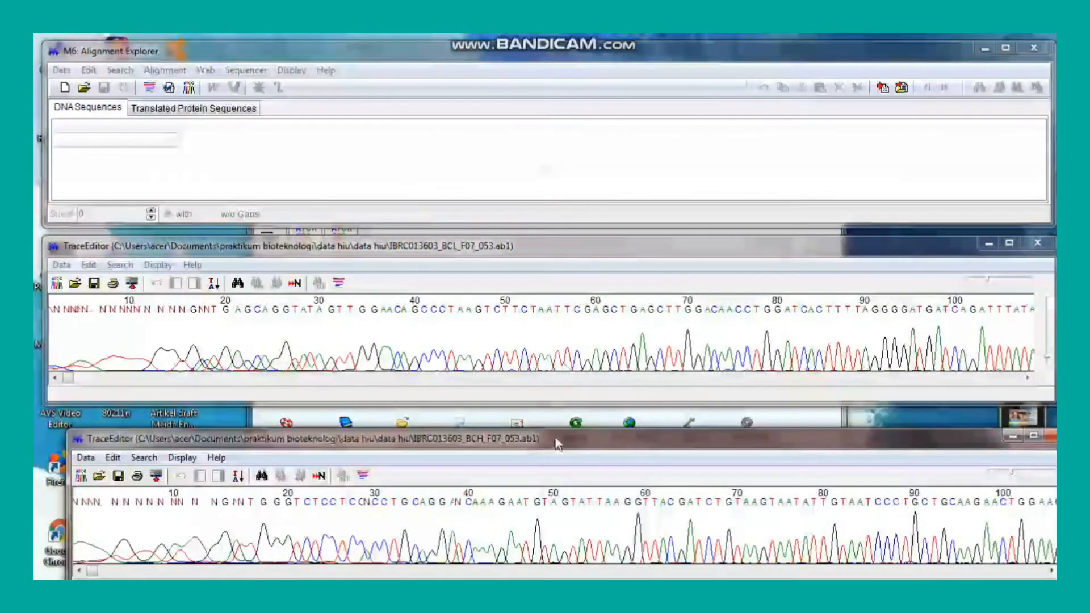
drag(555, 437, 532, 420)
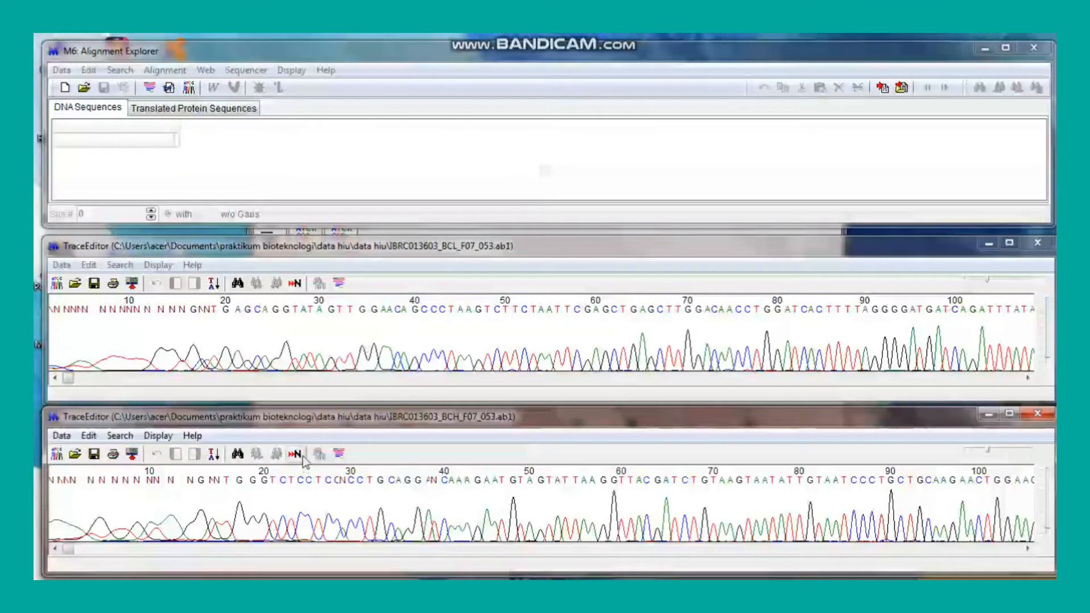
click(213, 455)
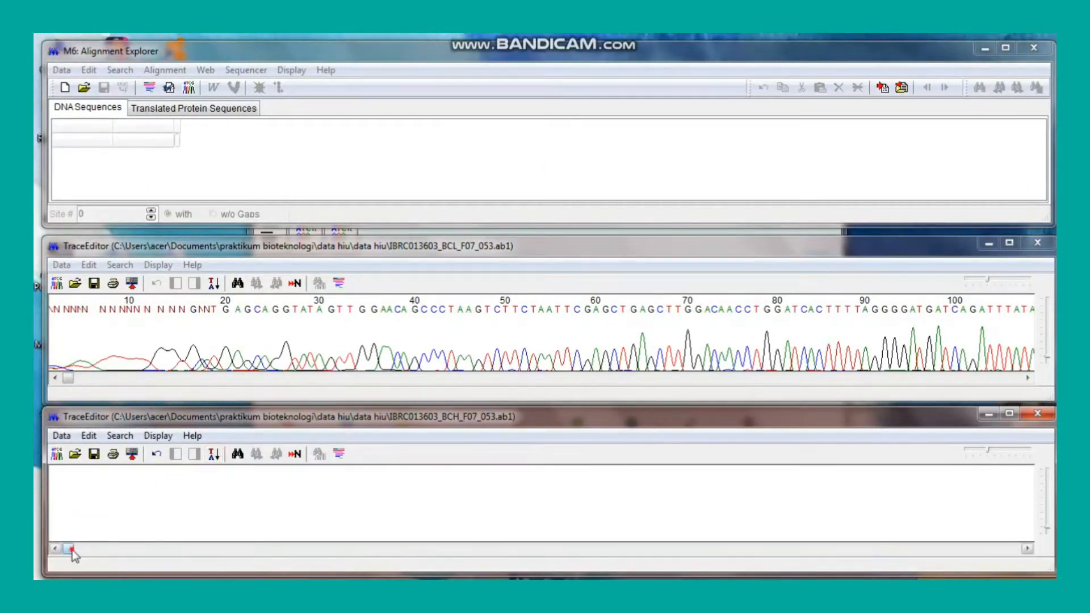
mouse_move(73, 550)
mouse_down()
mouse_move(440, 575)
mouse_move(593, 571)
mouse_up()
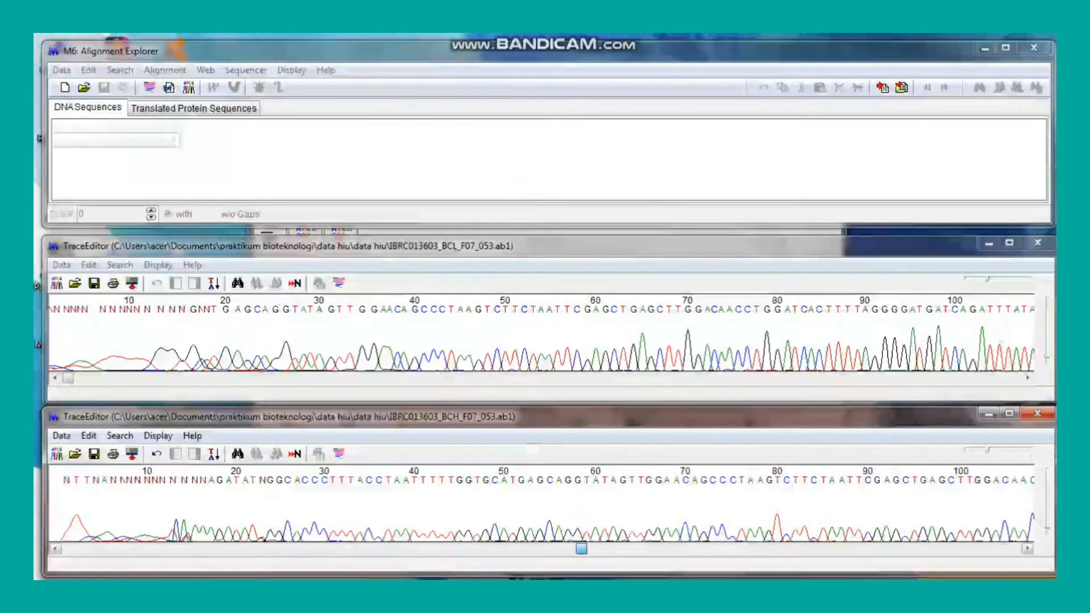
- Add the sequences of the BCL trace and the reverse-complemented BCH trace to the Alignment Explorer
drag(453, 251, 453, 248)
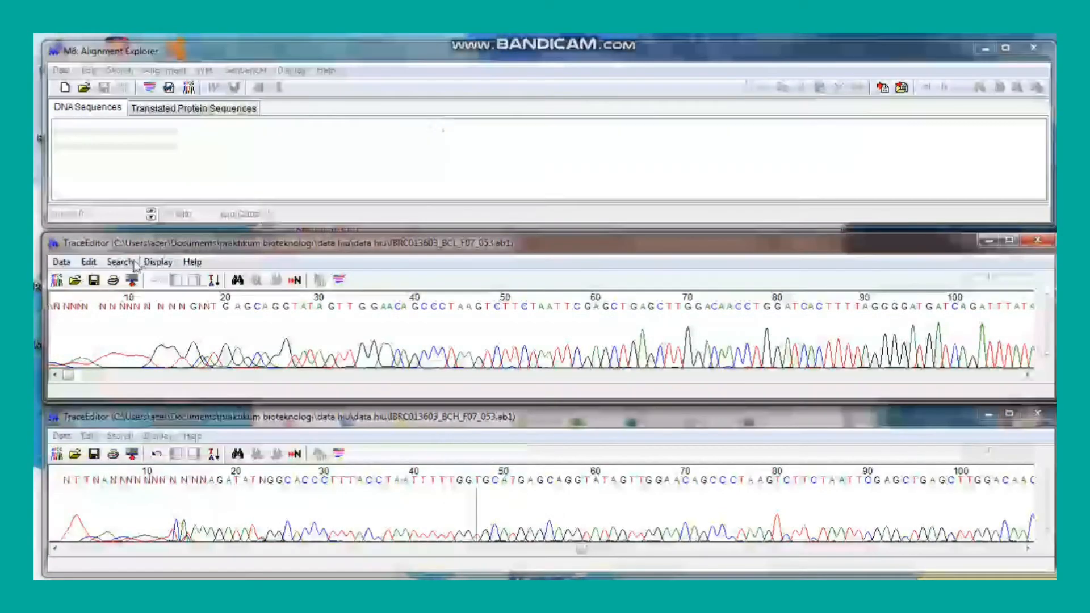
click(132, 280)
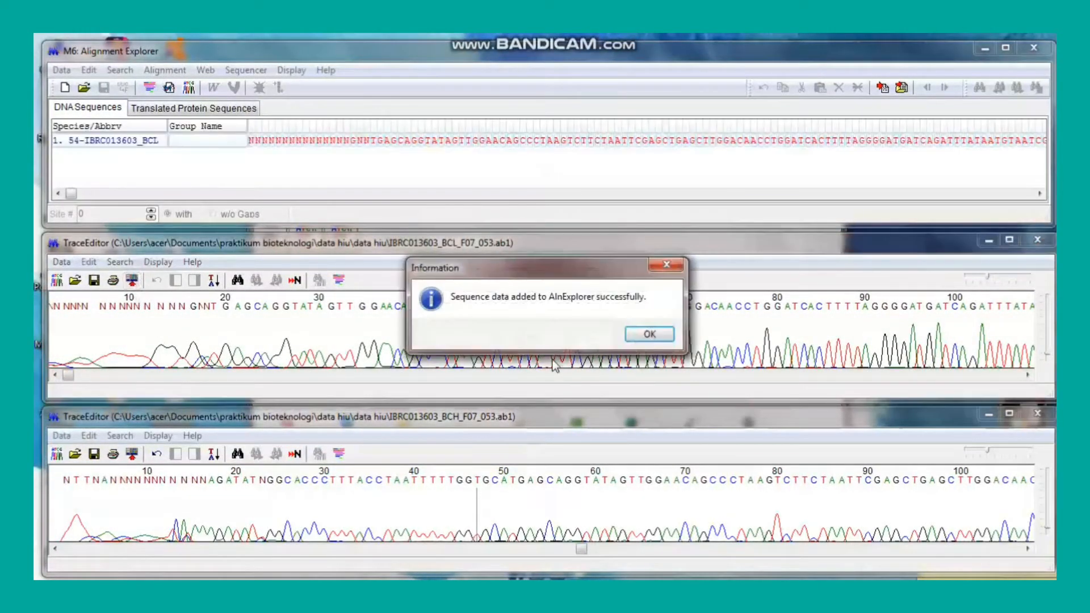
key(Return)
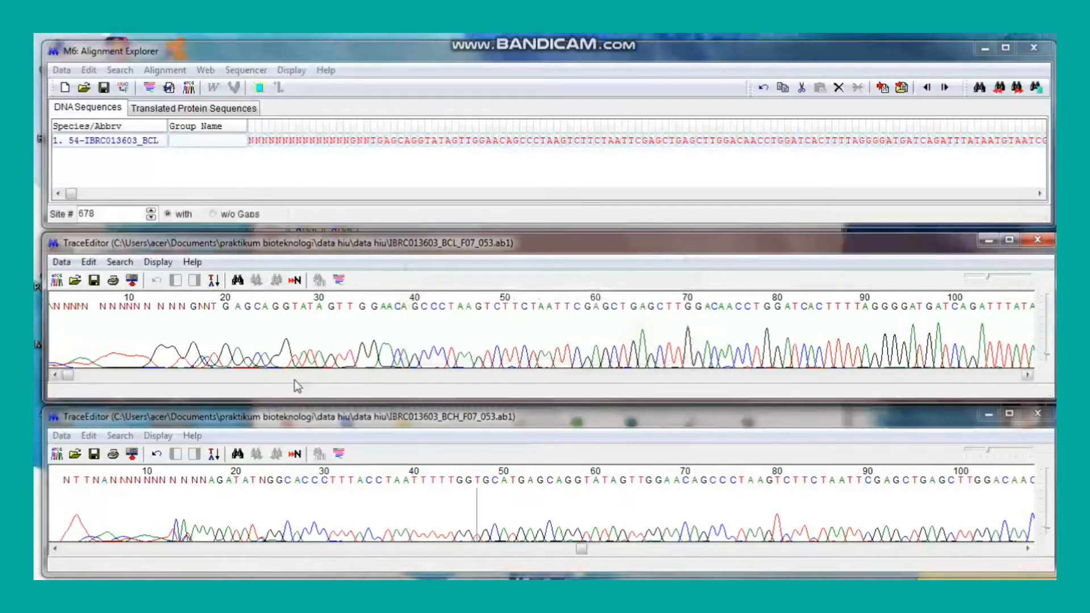
click(159, 409)
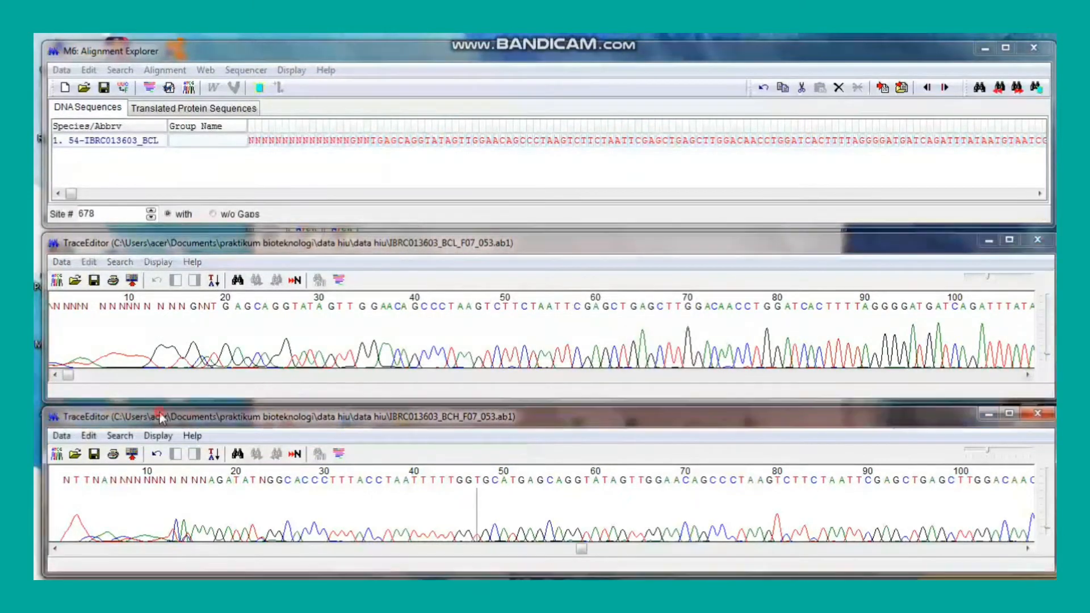
click(131, 455)
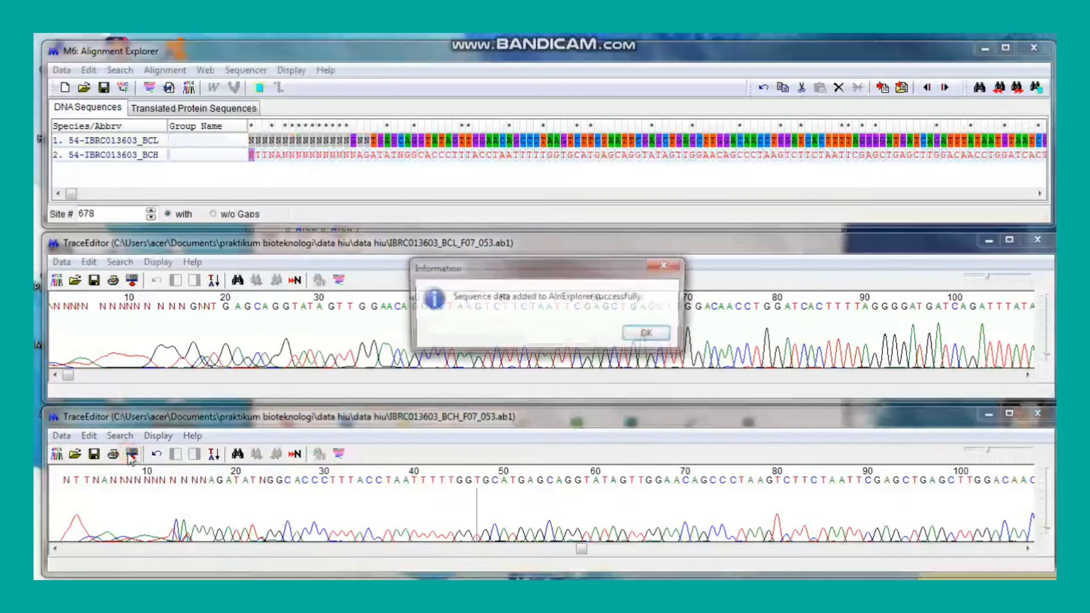
- Align all bases of the two DNA sequences with ClustalW using the default parameters
click(653, 340)
click(442, 143)
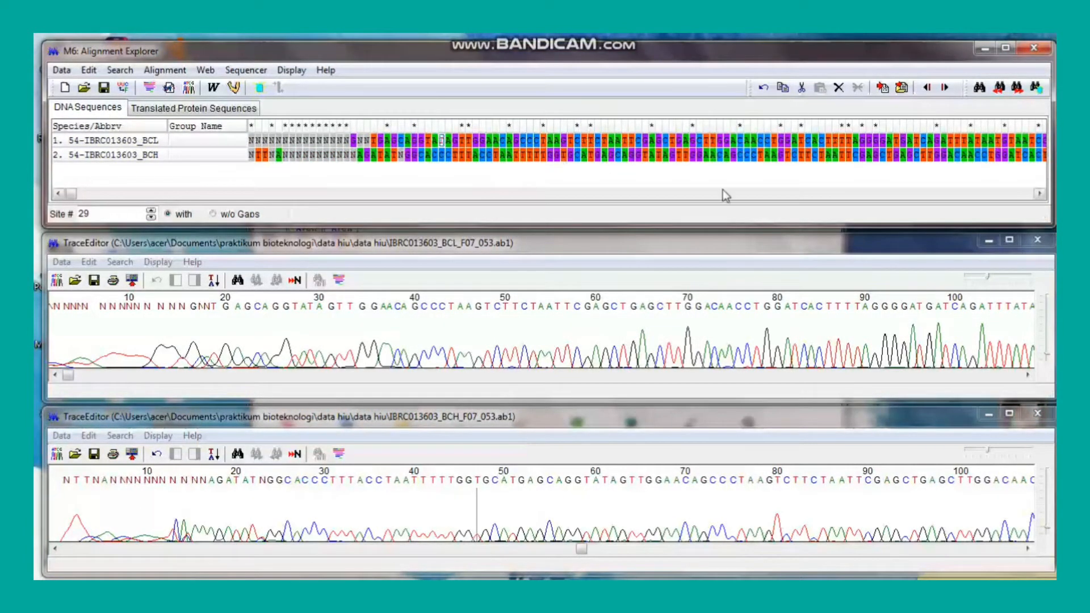
click(215, 88)
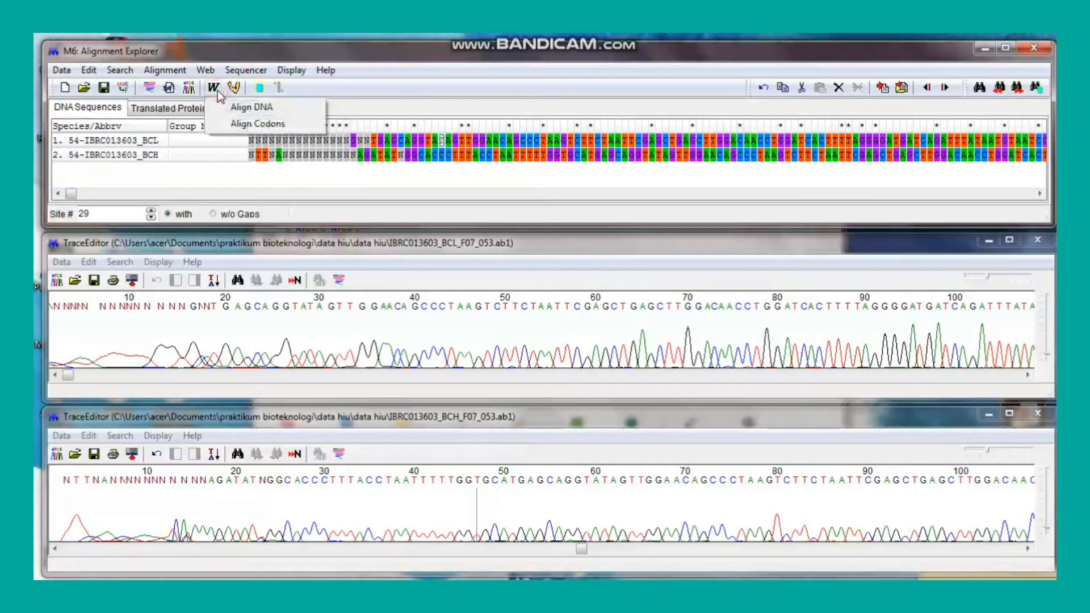
click(246, 109)
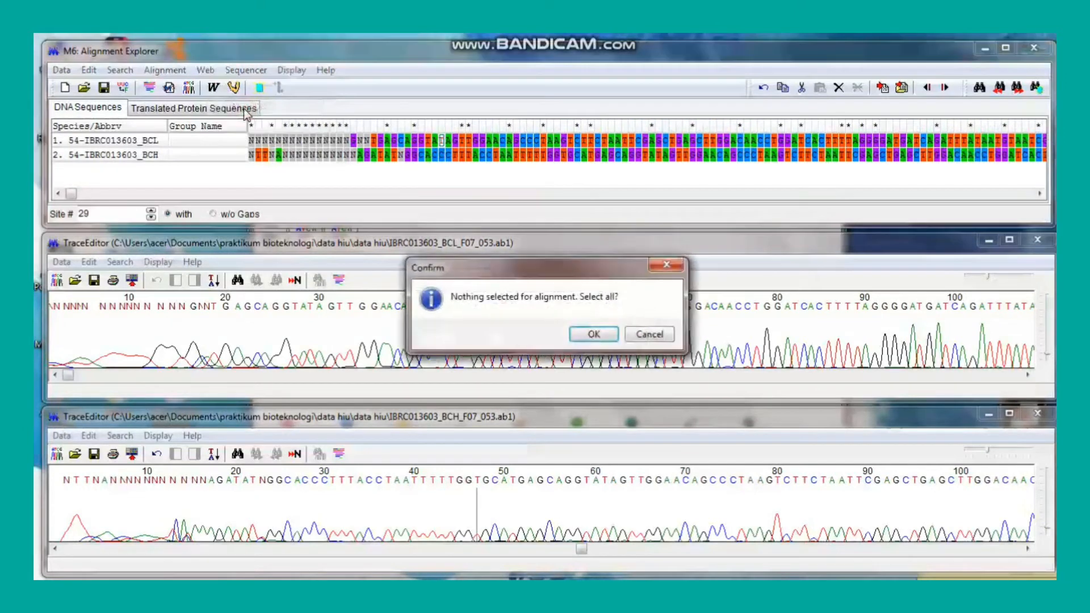
click(592, 335)
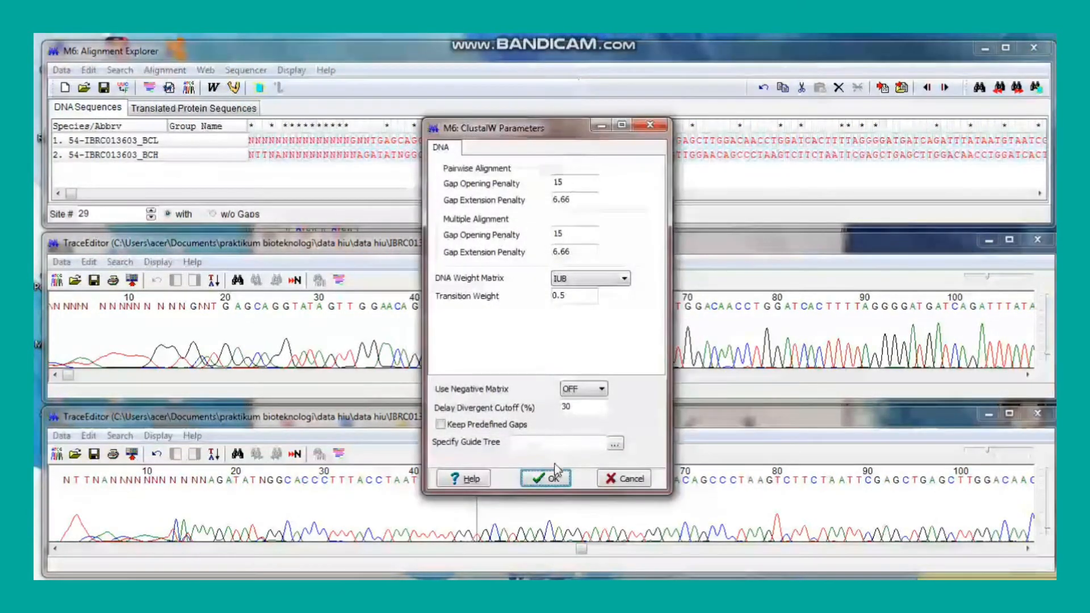
click(552, 474)
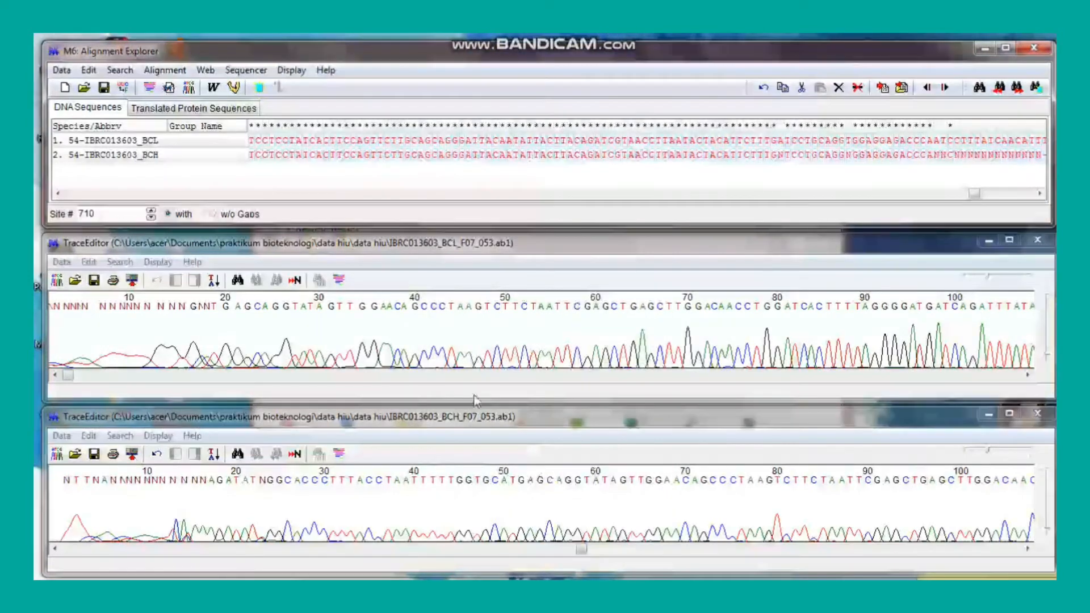
click(451, 142)
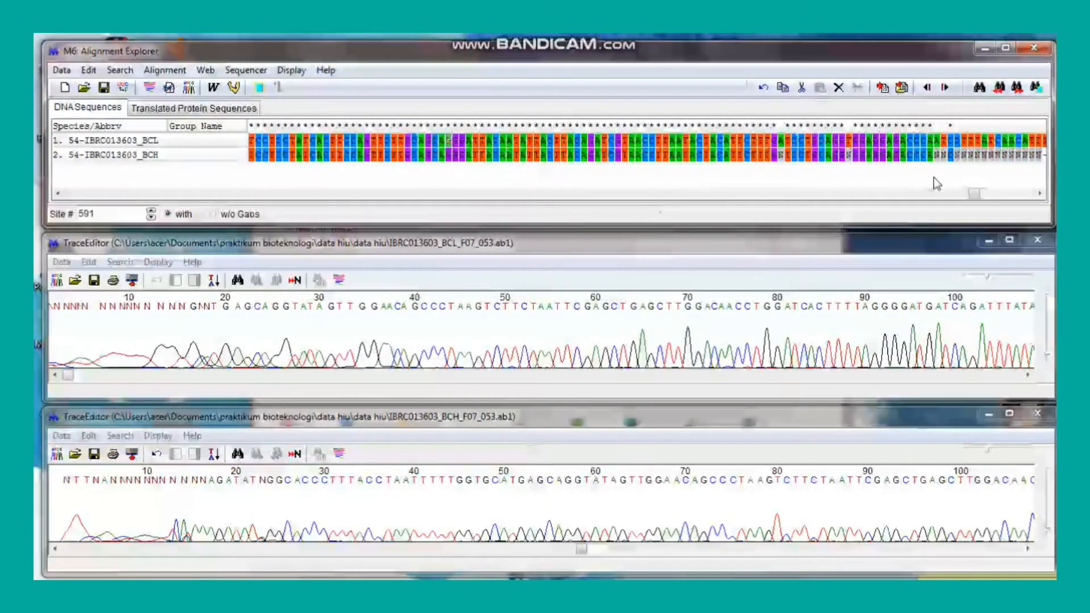
- Check the start of the alignment and select the clean stretch TGAGCTTGGACAACCT in the BCL trace
drag(974, 193, 74, 195)
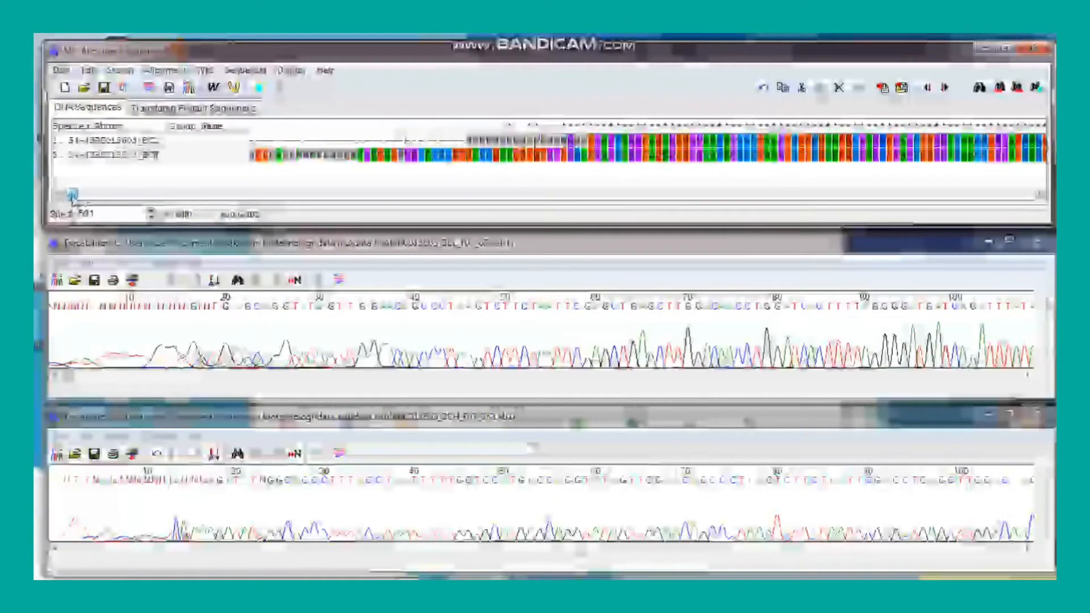
click(543, 144)
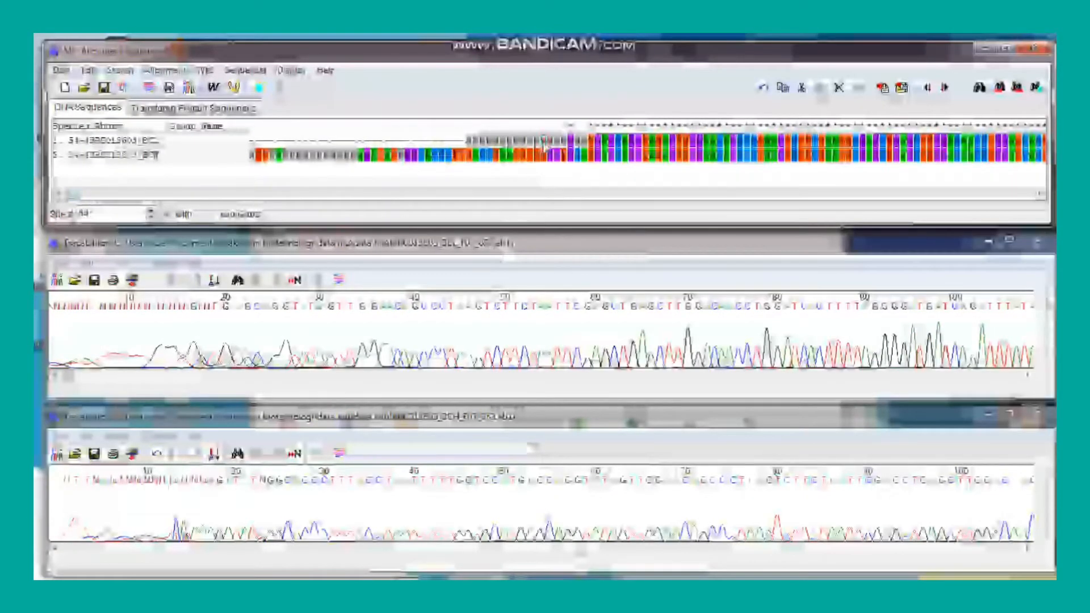
click(584, 148)
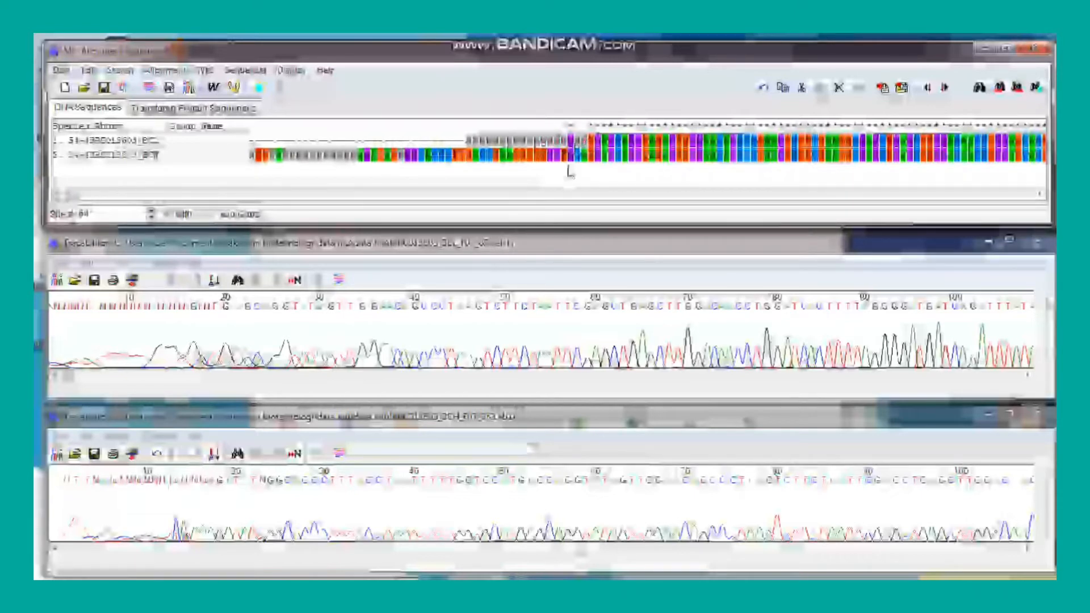
click(608, 397)
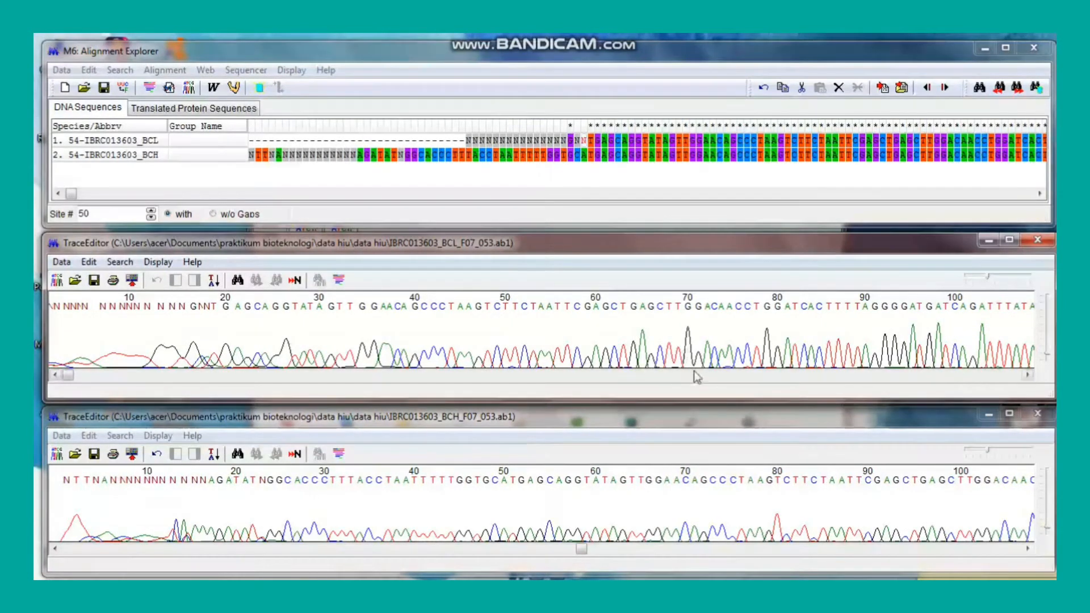
click(588, 307)
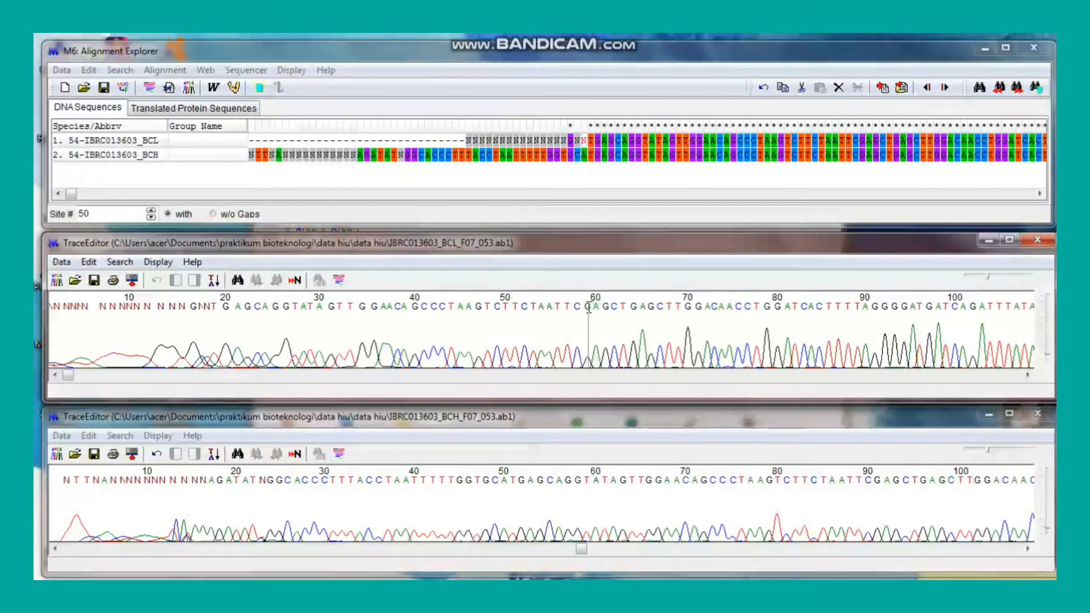
click(615, 308)
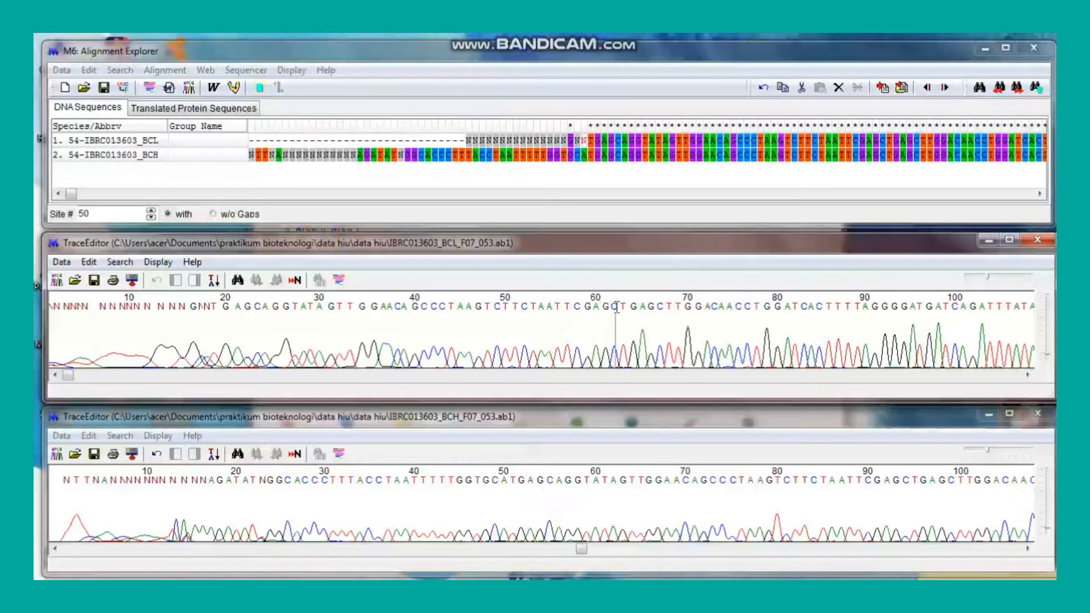
click(621, 308)
drag(621, 307, 759, 314)
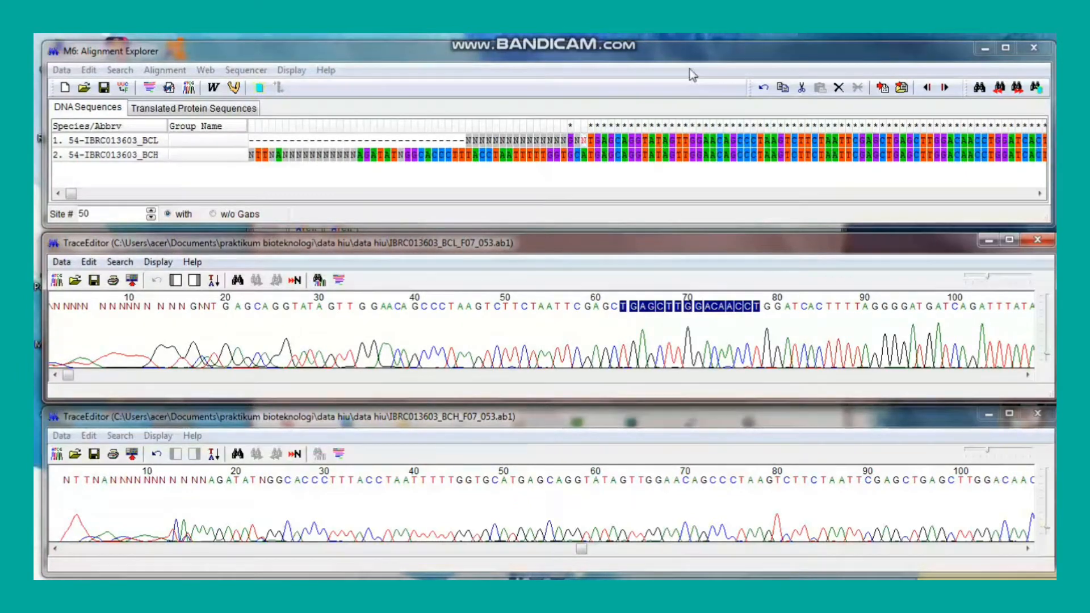
- Search the Alignment Explorer for the motif TGAGCTTGGACAACCT
click(728, 53)
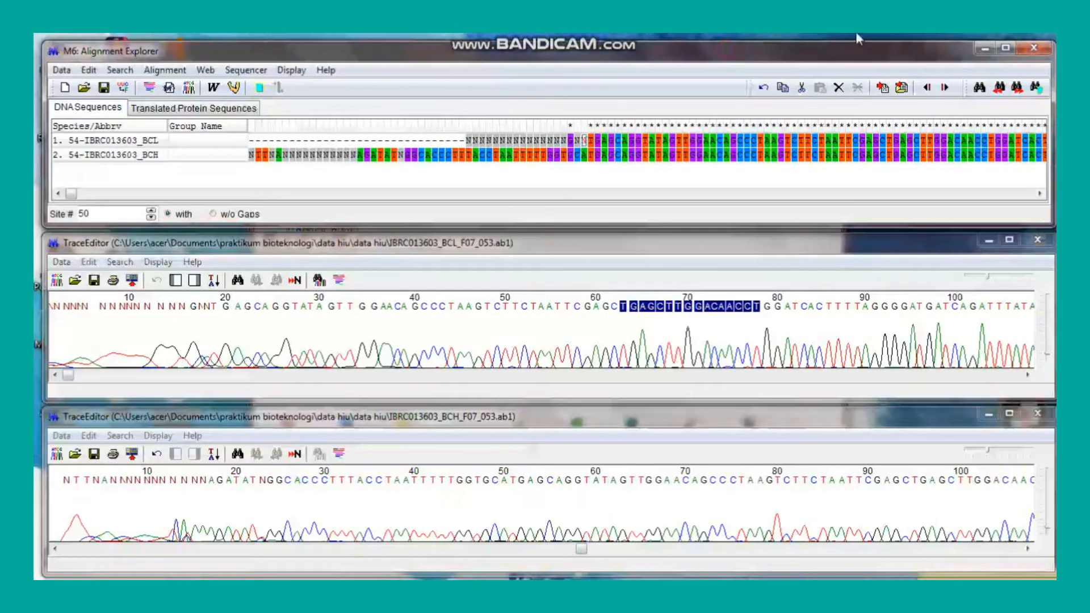
click(979, 88)
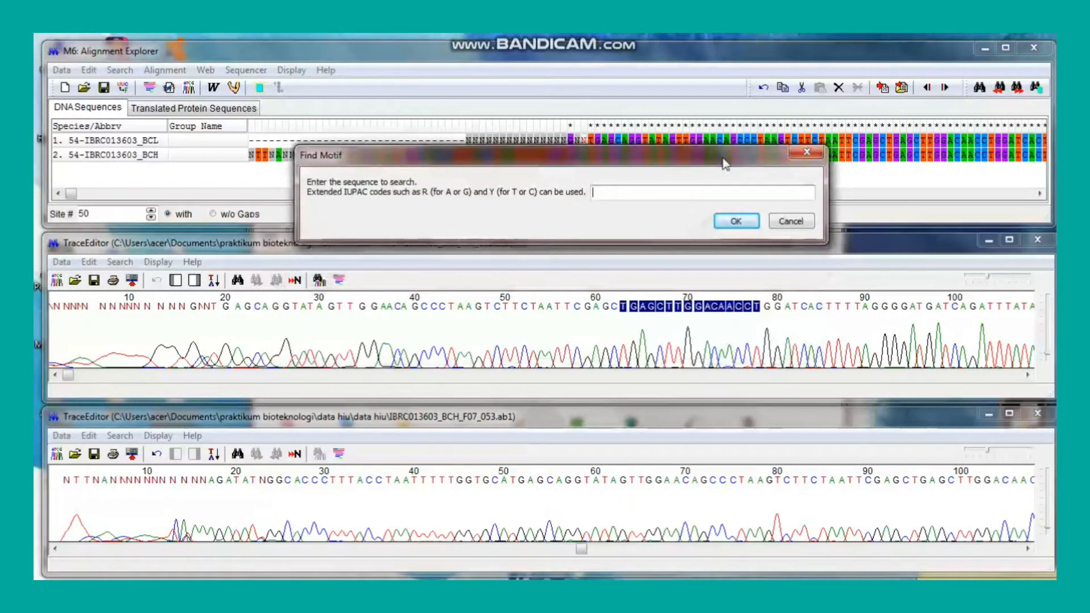
text(G)
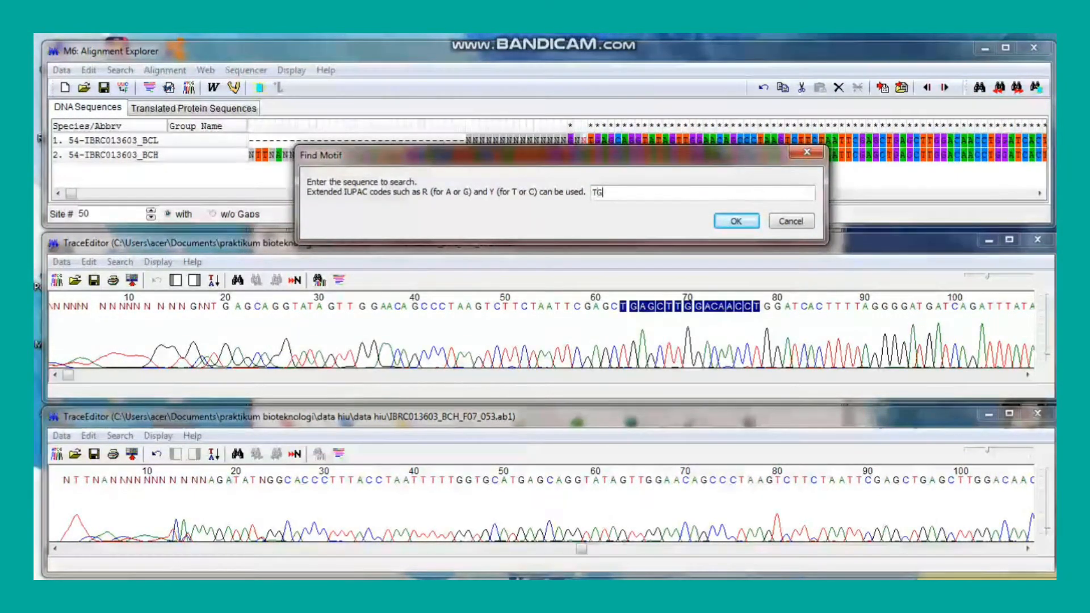
text(AA)
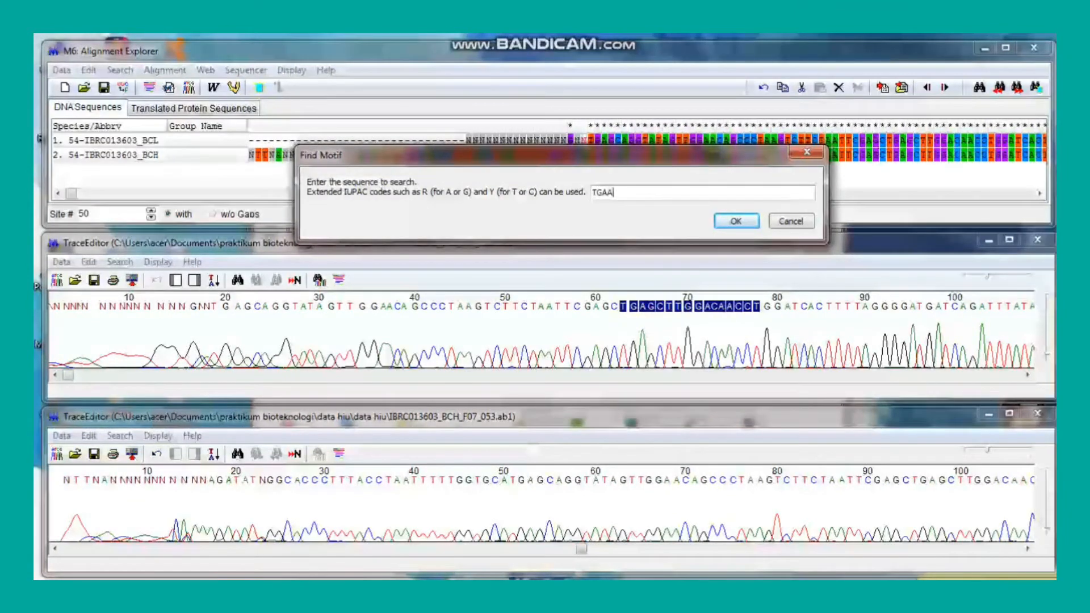
key(BackSpace)
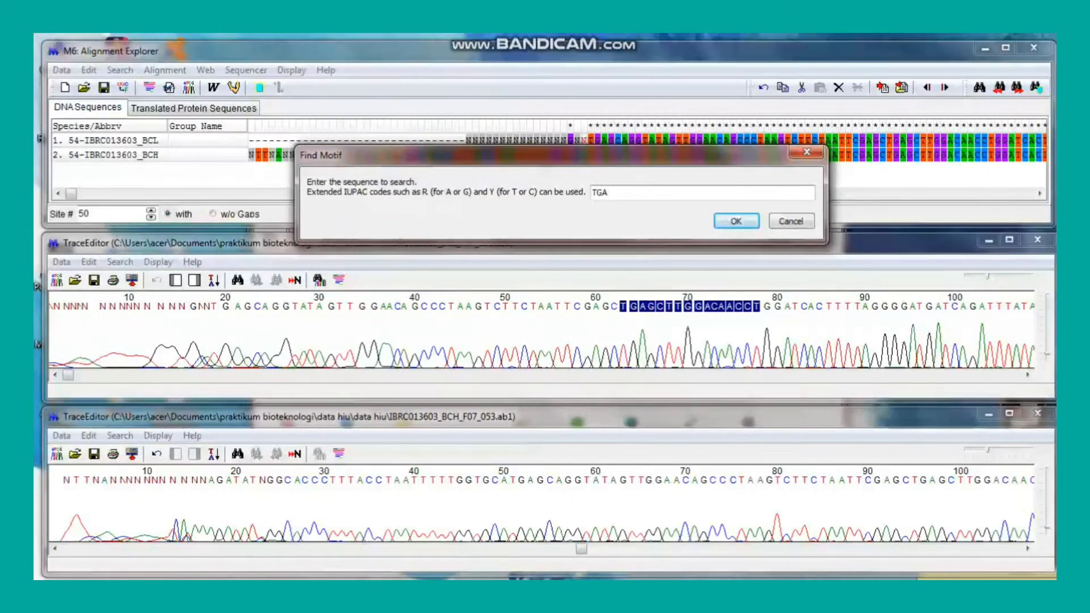
text(GC)
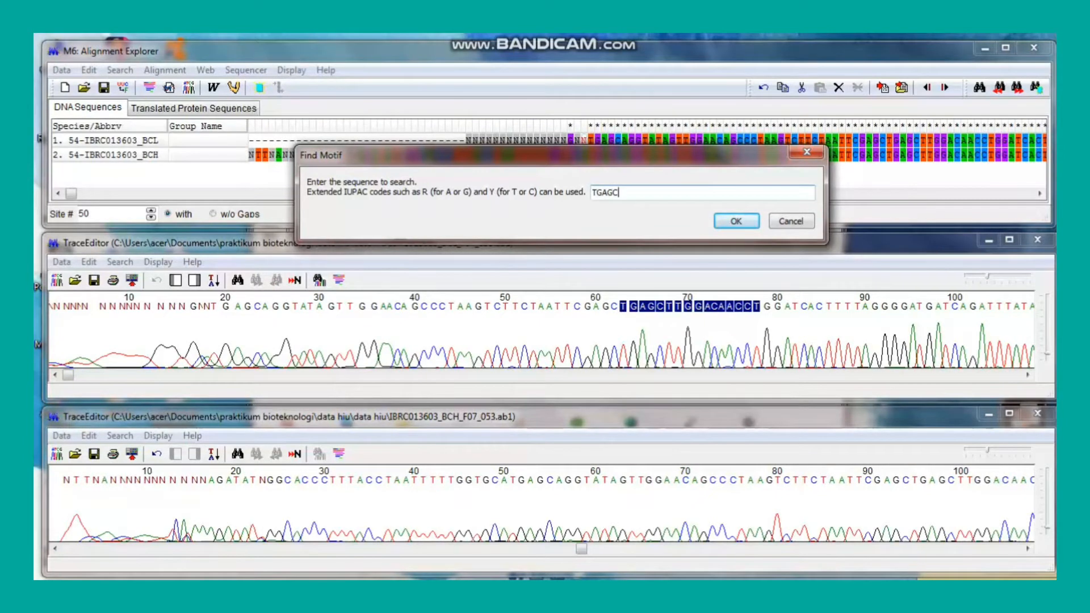
text(TTGGA)
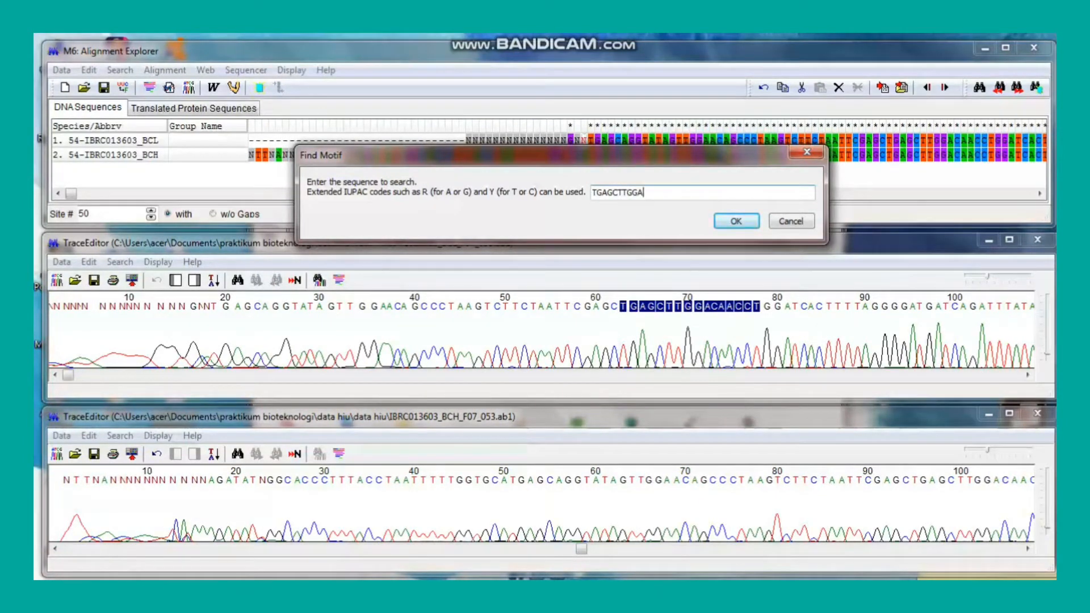
text(CAACCT)
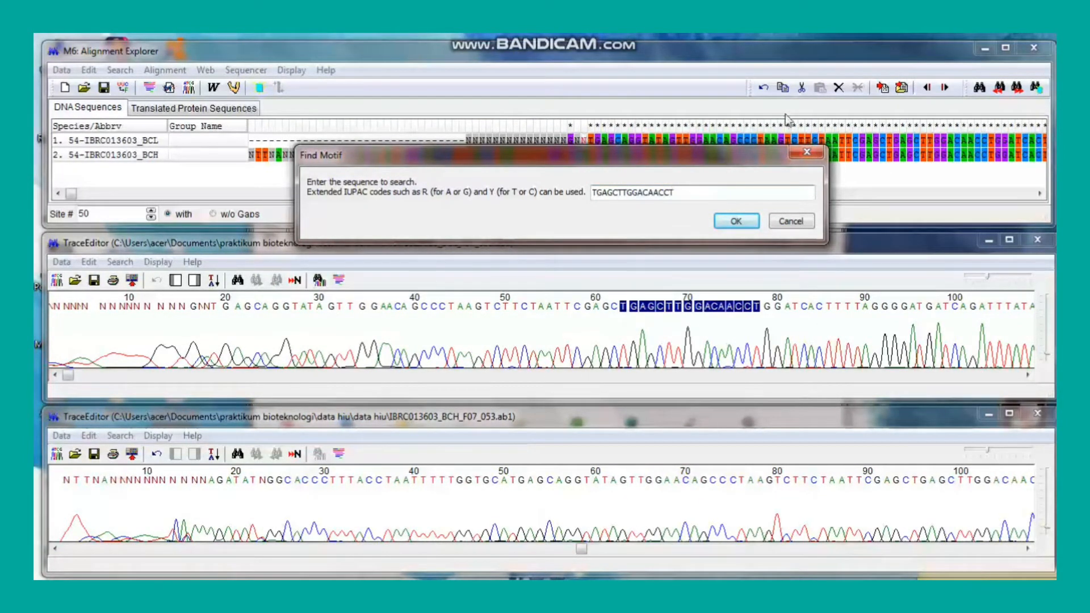
click(736, 221)
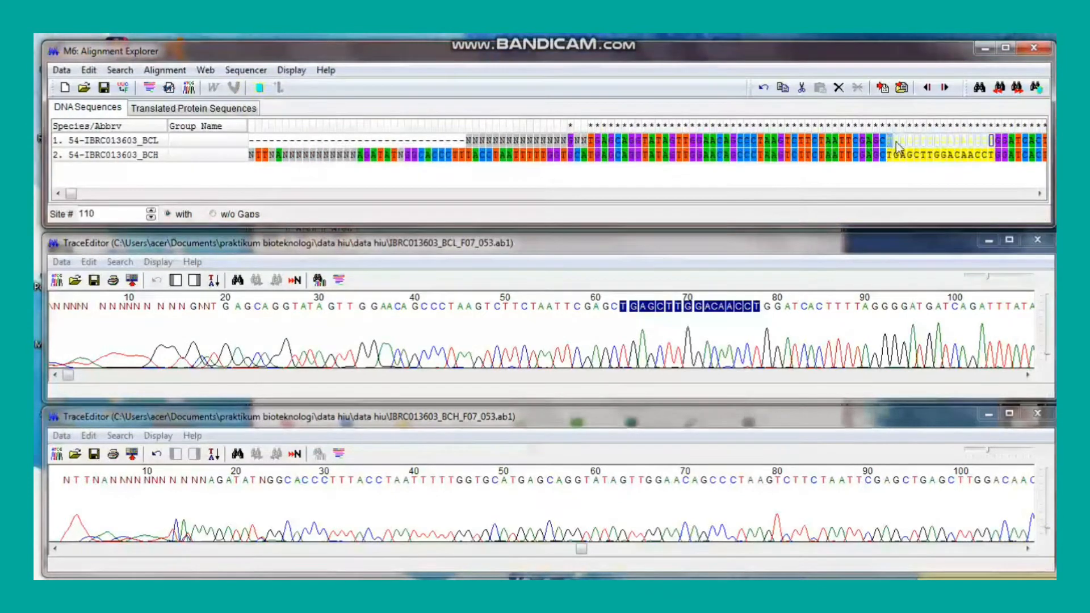
- Delete all bases and gaps of the BCL sequence ahead of the highlighted TGAGCTTGGACAACCT motif
click(876, 152)
drag(883, 141, 241, 137)
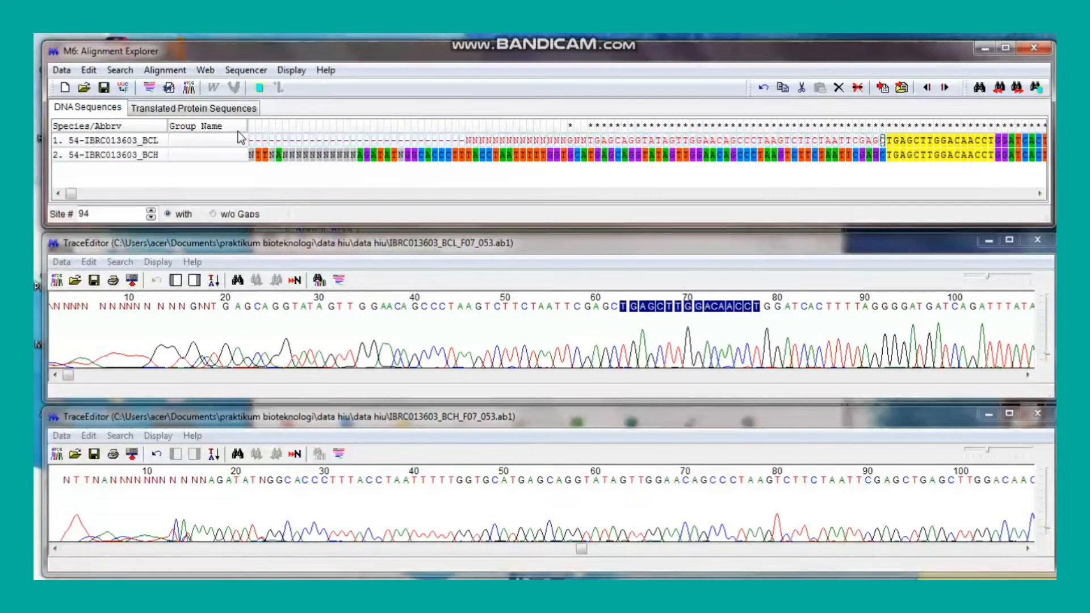
key(Delete)
click(239, 134)
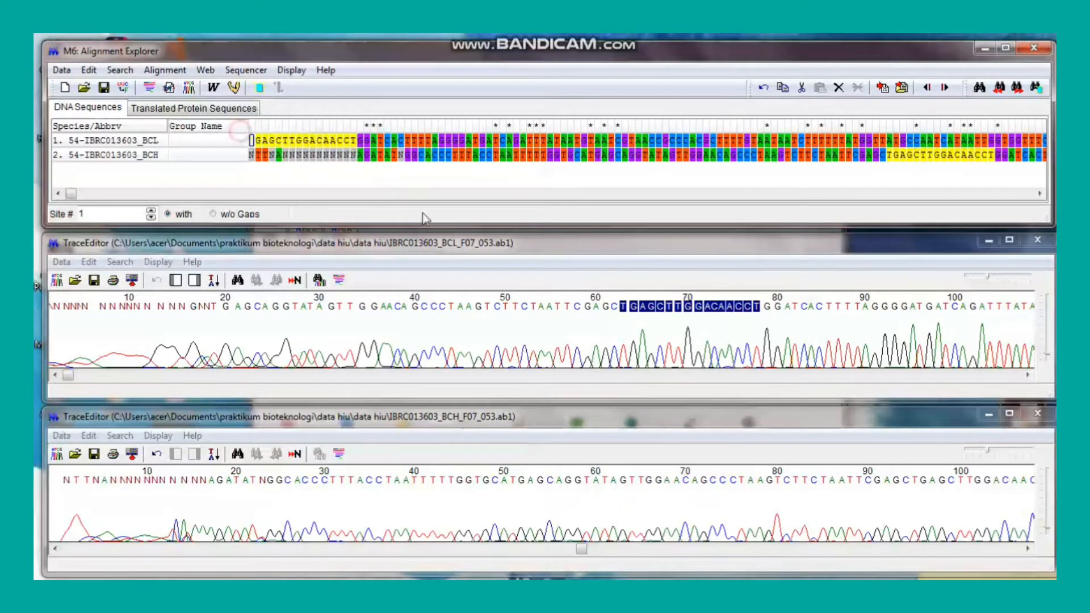
- Copy the stretch GAGCAGGTATAGTTGGAAC from the BCH trace and search for it as a motif in the Alignment Explorer
click(438, 243)
click(452, 421)
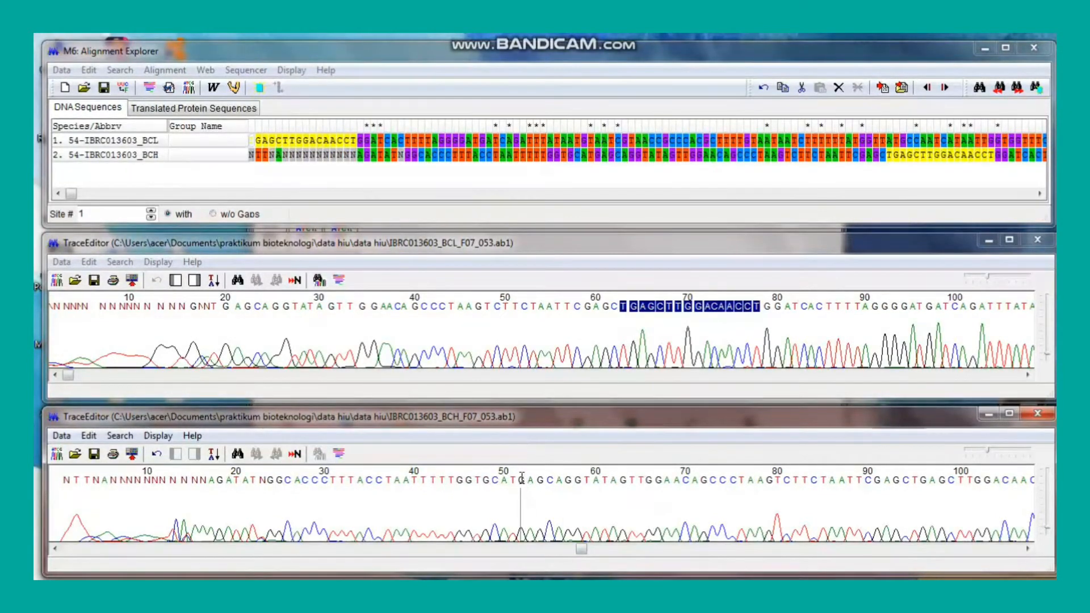
mouse_move(522, 479)
mouse_down()
mouse_move(705, 479)
mouse_move(696, 483)
mouse_up()
key(ctrl+c)
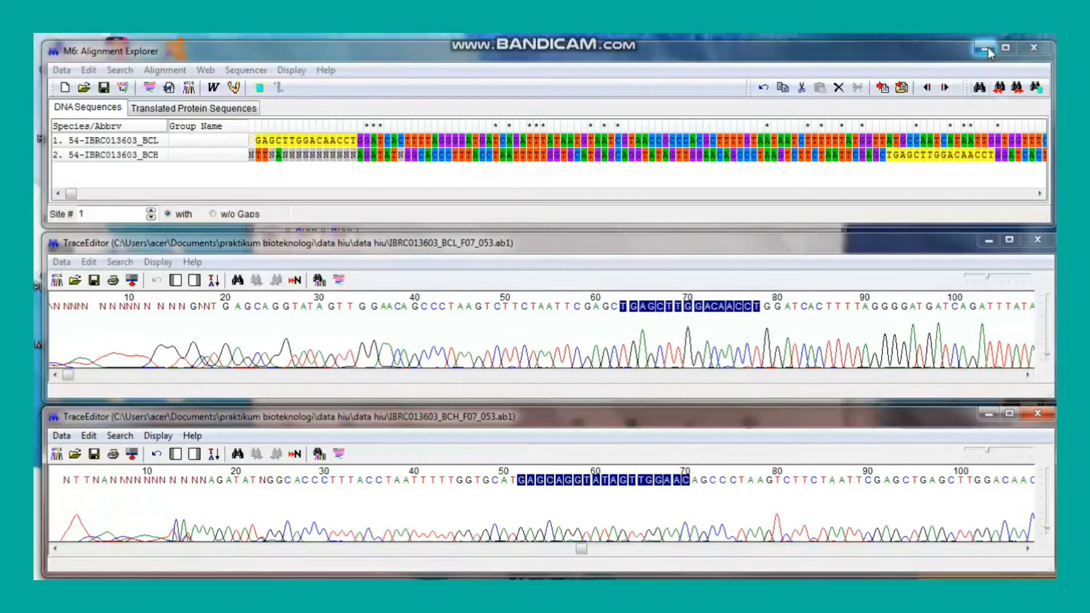
click(979, 88)
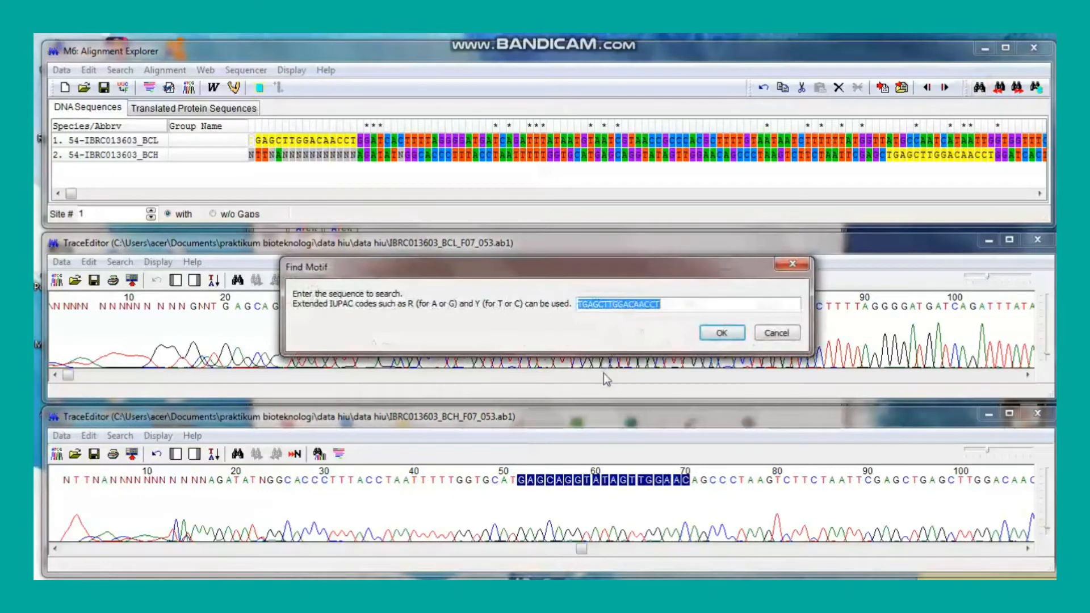
key(ctrl+v)
click(731, 339)
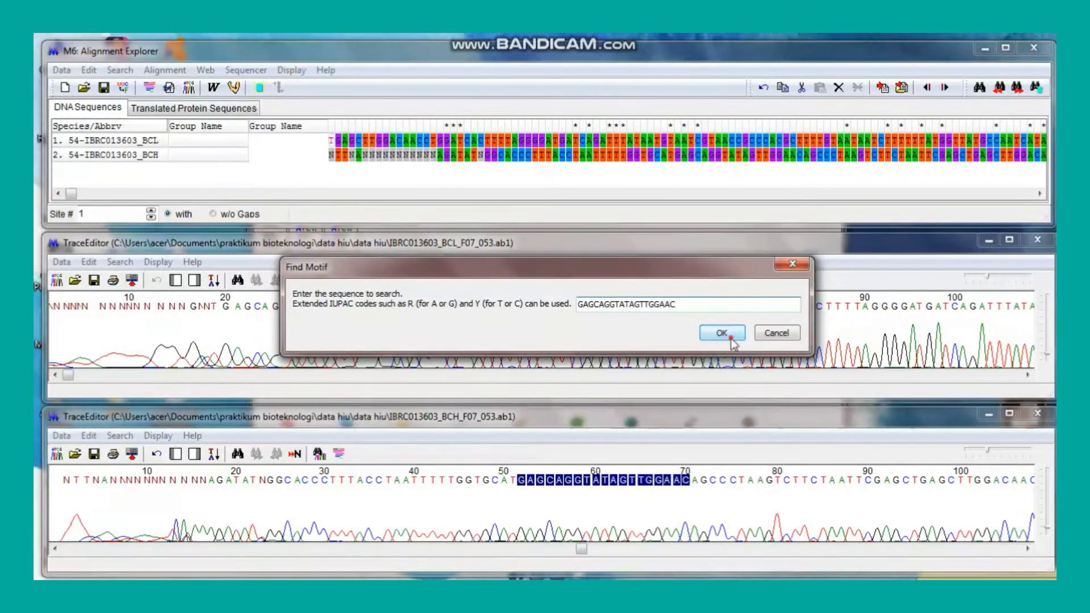
- Delete the leading bases of the BCH sequence through the first G of the highlighted GAGCAGGTATAGTTGGAAC motif
click(678, 155)
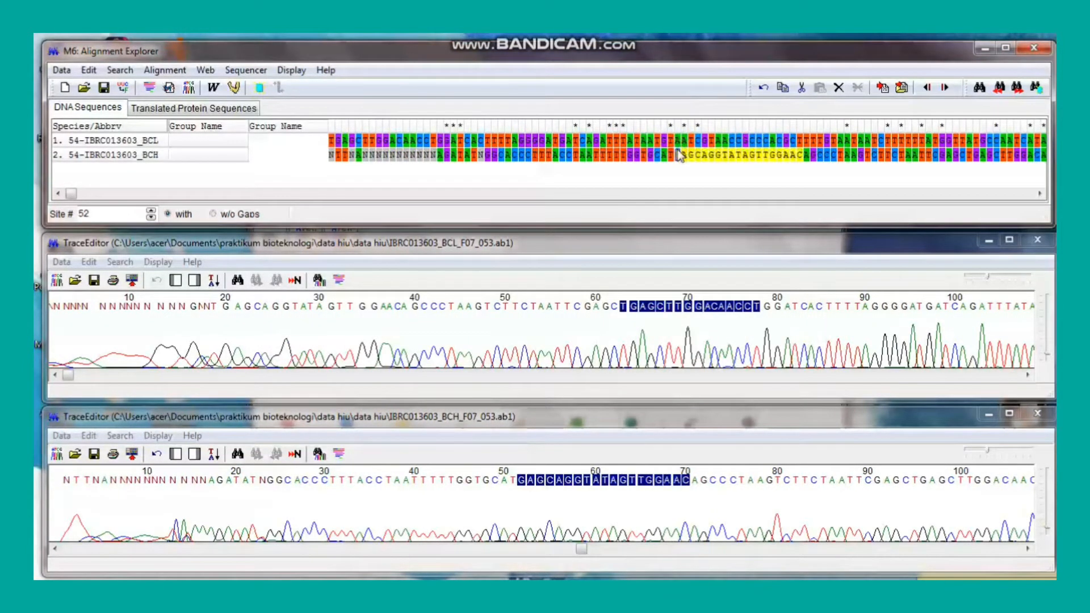
drag(676, 161, 314, 166)
key(Delete)
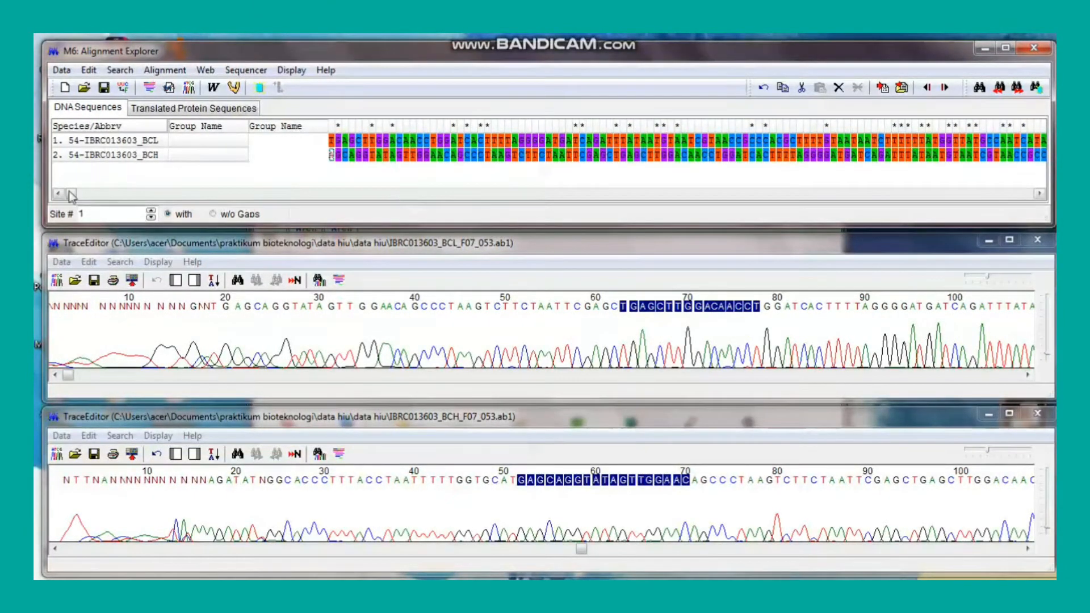
- Go to the end of the alignment and copy the stretch CCTCCTATCACTTCCAGTTCTT near base 540 of the BCL trace
drag(72, 196, 1029, 253)
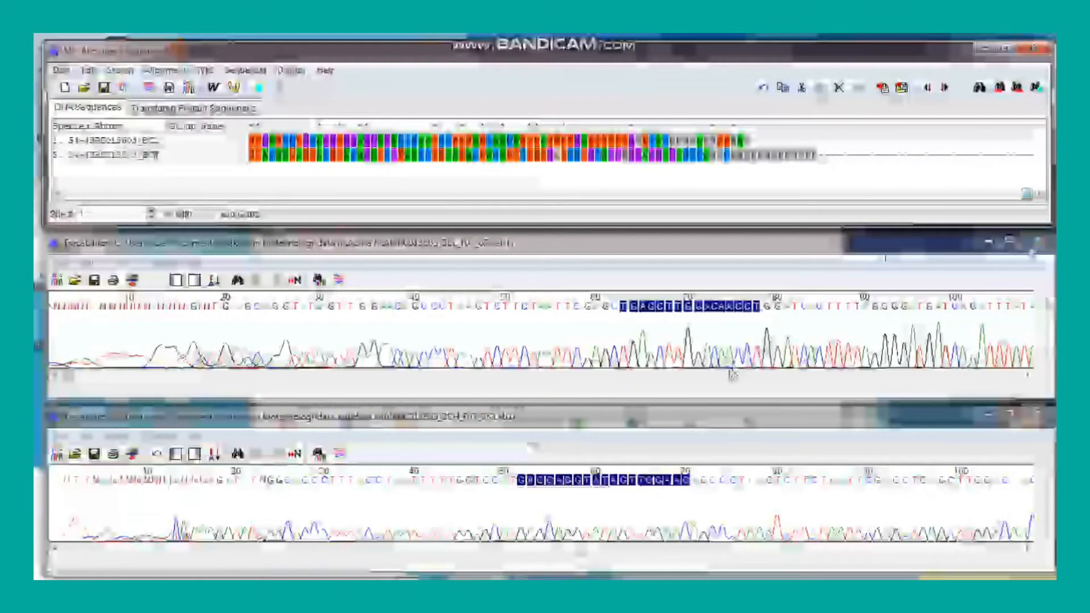
click(729, 375)
click(729, 376)
click(475, 373)
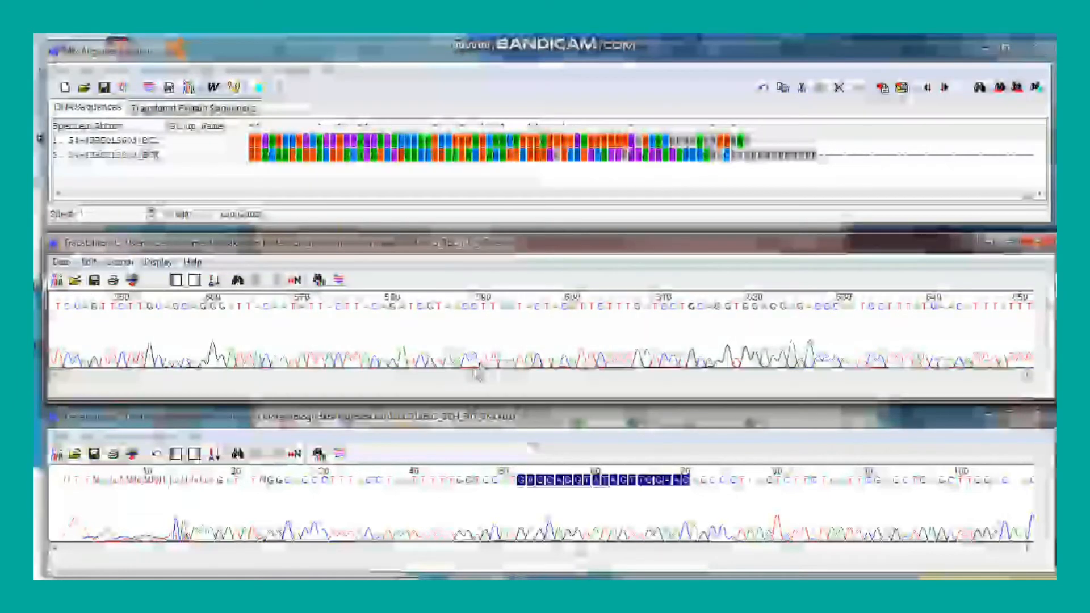
click(476, 374)
mouse_move(489, 375)
mouse_down()
mouse_move(759, 414)
mouse_move(482, 426)
mouse_up()
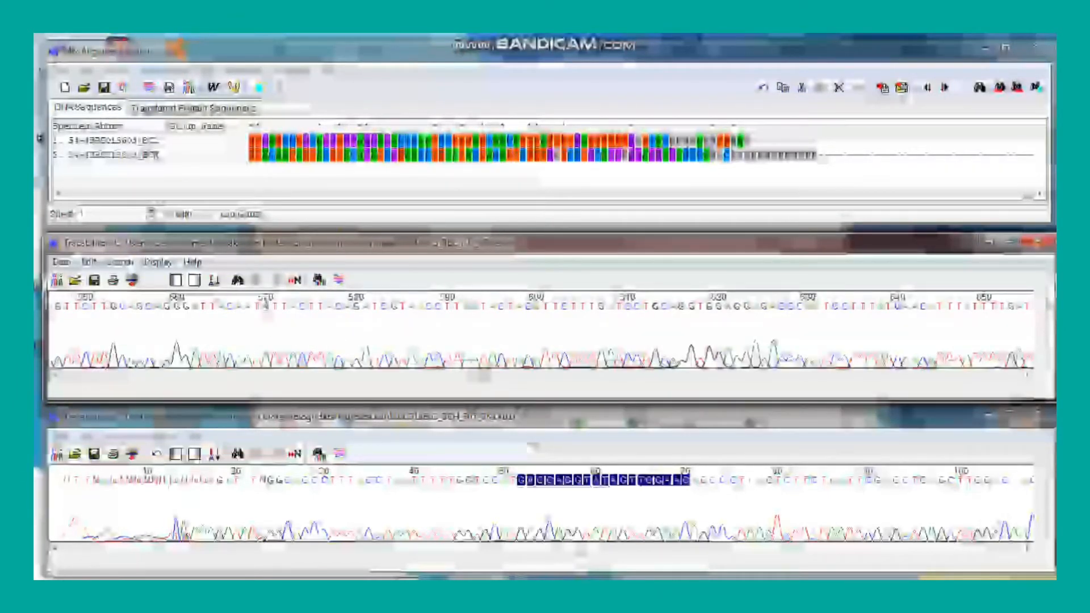
mouse_move(266, 307)
mouse_down()
mouse_move(428, 323)
mouse_move(282, 294)
mouse_up()
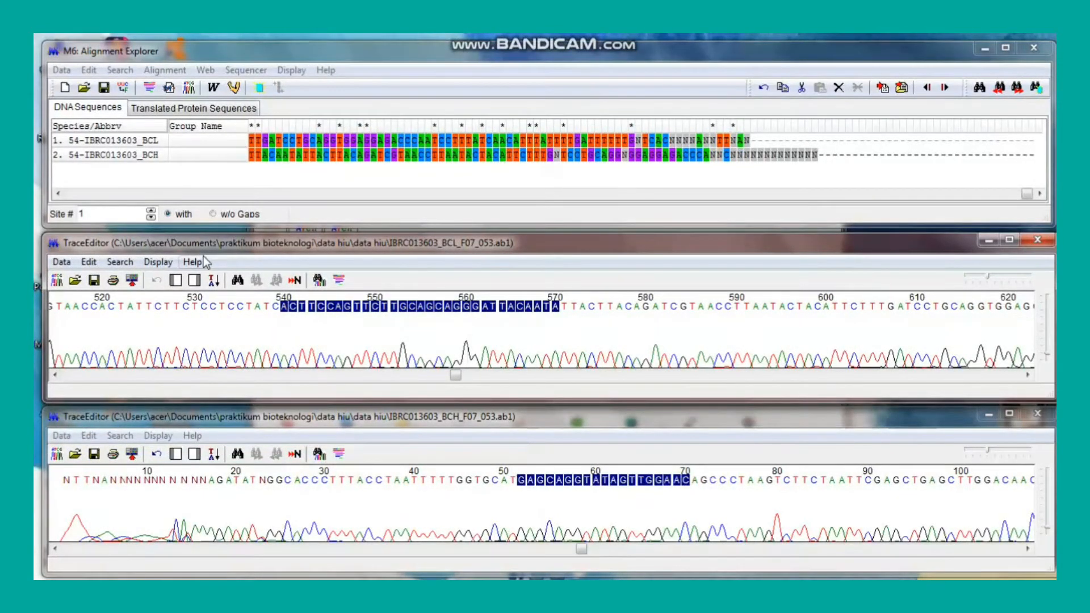
drag(209, 307, 405, 321)
key(ctrl+c)
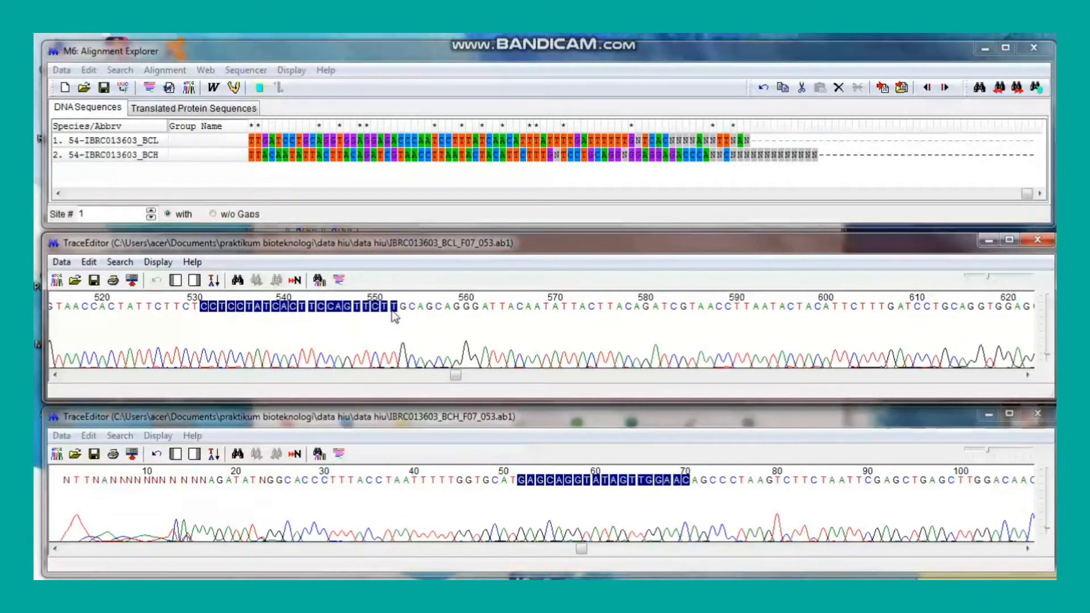
- Search for the copied stretch CCTCCTATCACTTCCAGTTCTT as a motif in the Alignment Explorer
click(990, 90)
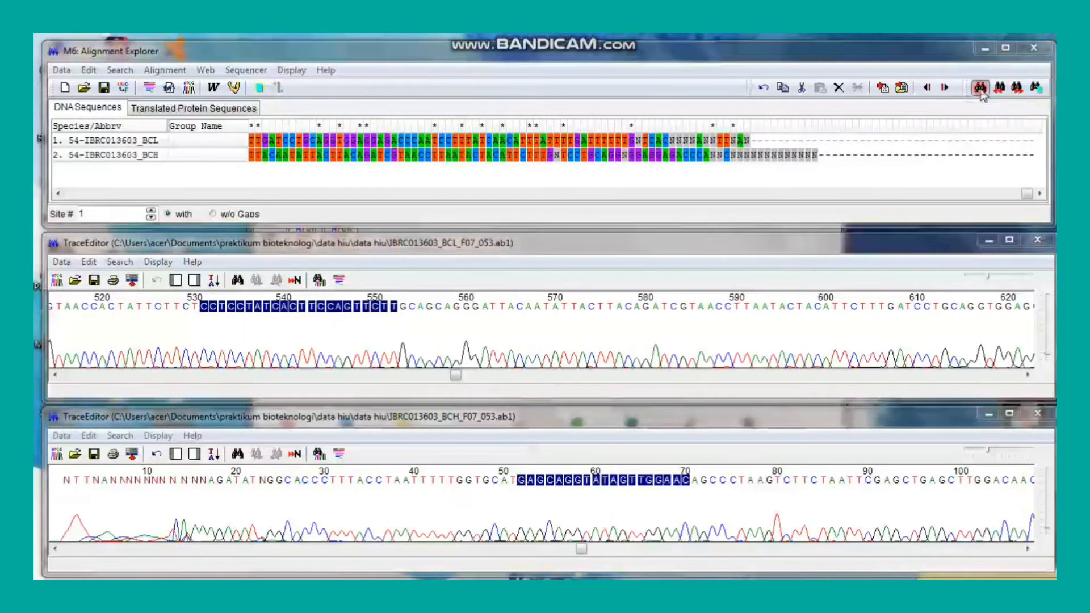
drag(581, 265, 601, 145)
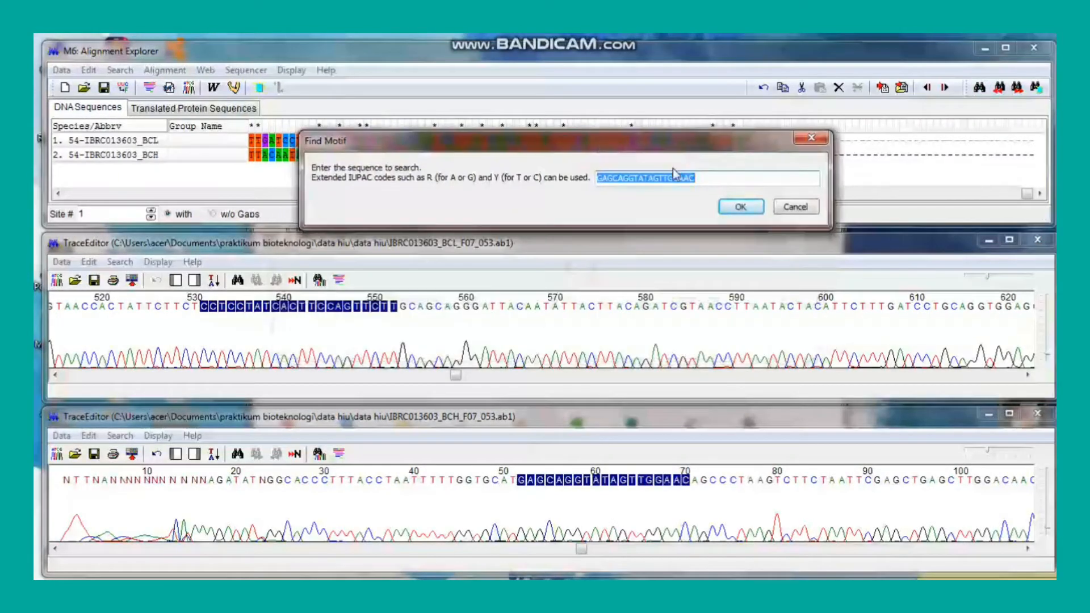
key(ctrl+v)
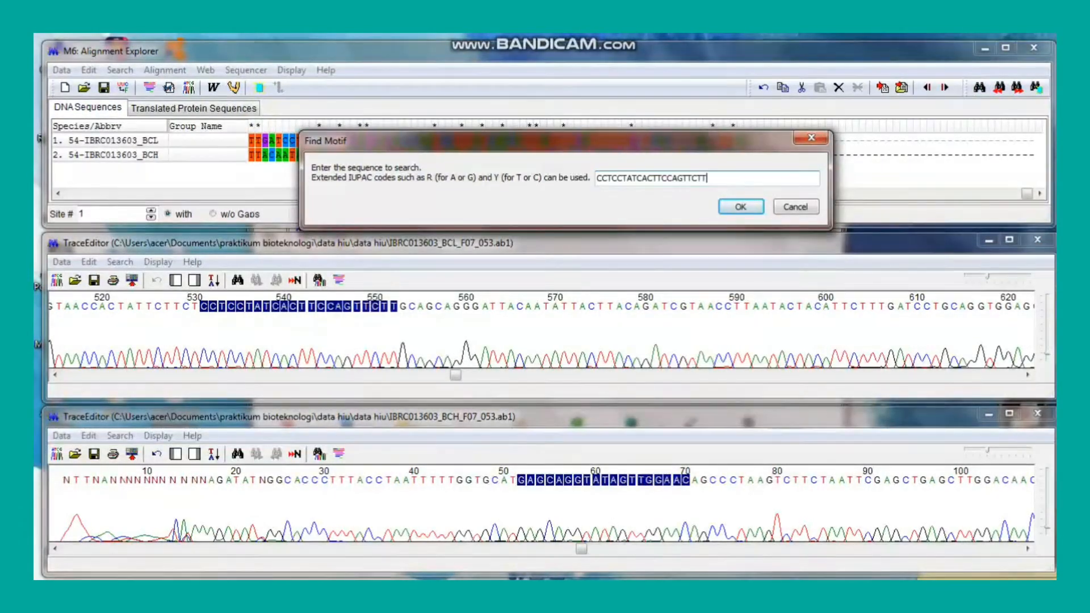
click(751, 206)
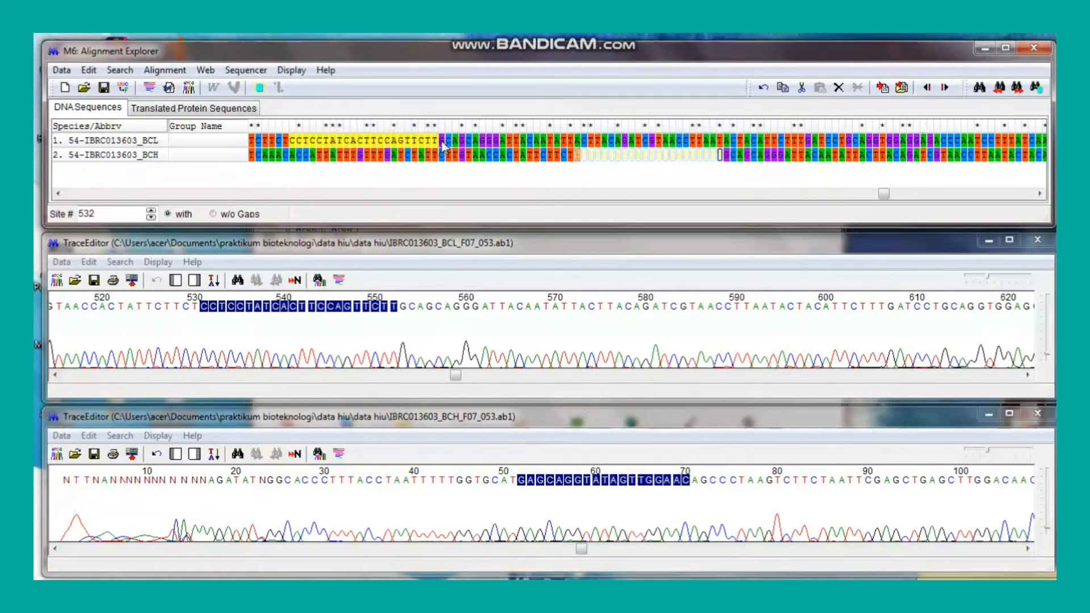
- Delete all bases of the BCL sequence that follow the highlighted CCTCCTATCACTTCCAGTTCTT motif, through to the end
drag(442, 142, 1048, 142)
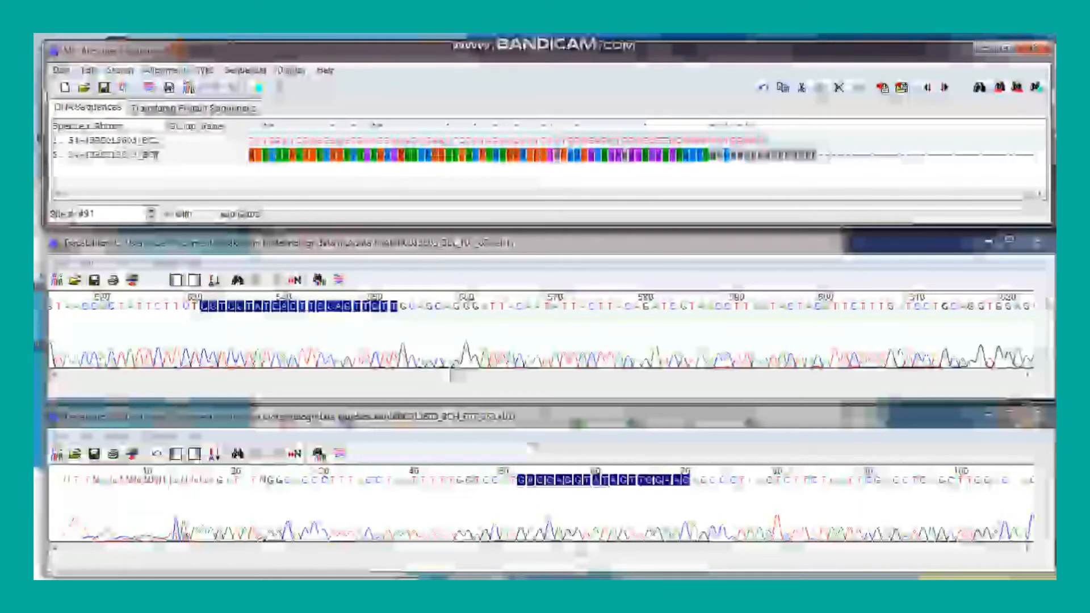
key(Delete)
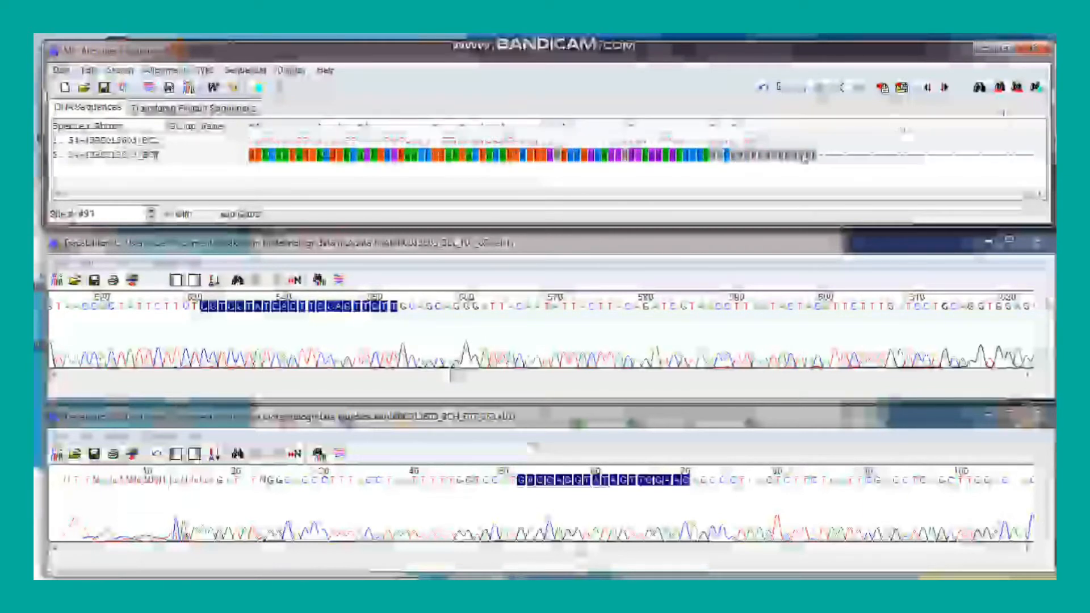
drag(1026, 198, 946, 197)
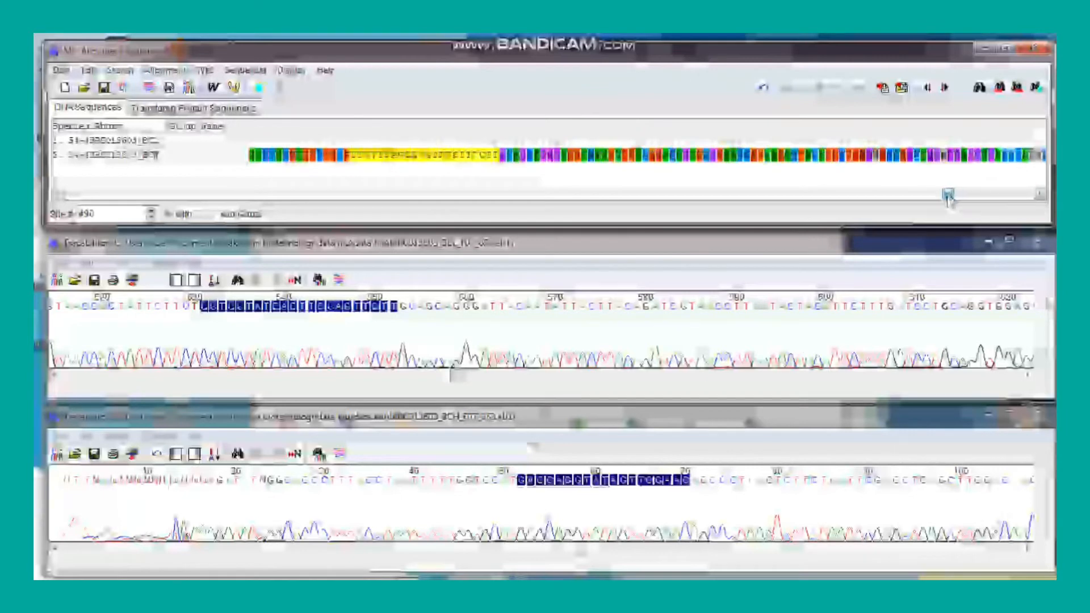
- Copy the stretch TGCAGCAGGGATTACAATATTAC between about bases 584 and 606 of the BCH trace
click(623, 423)
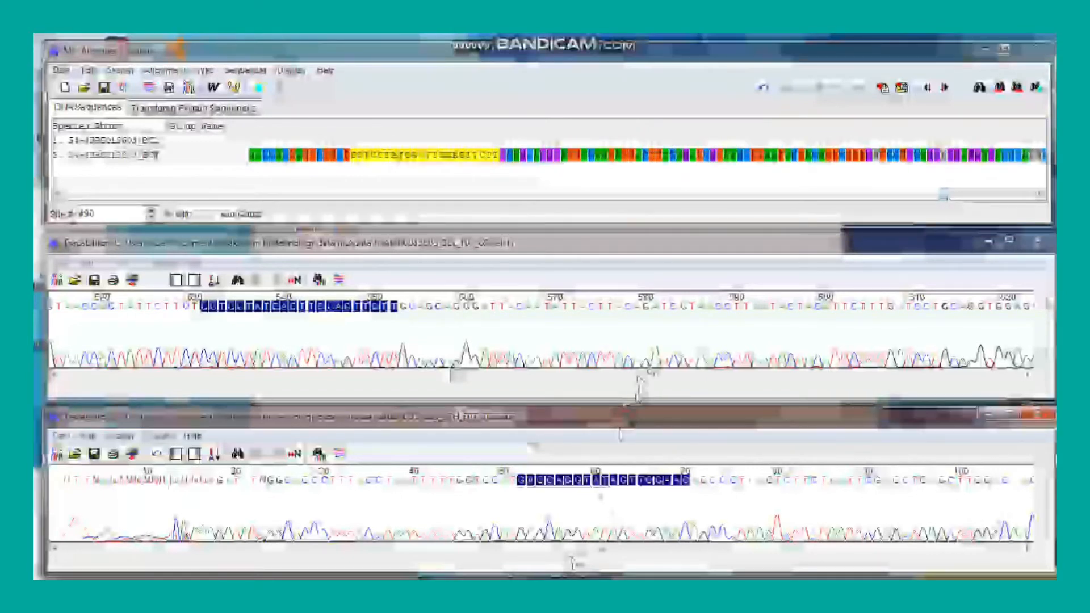
drag(580, 549, 996, 550)
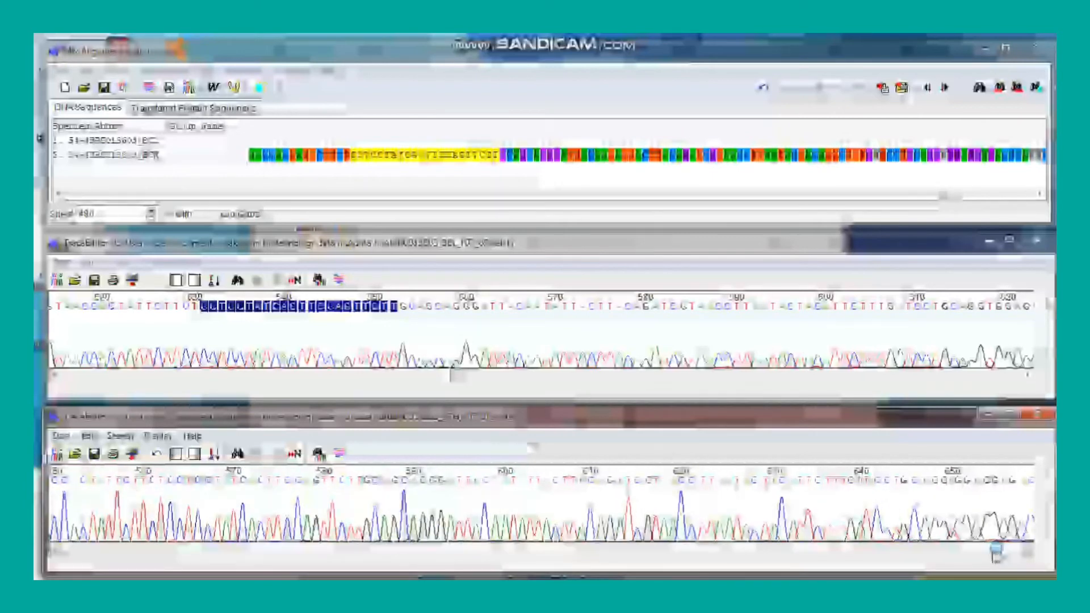
click(431, 489)
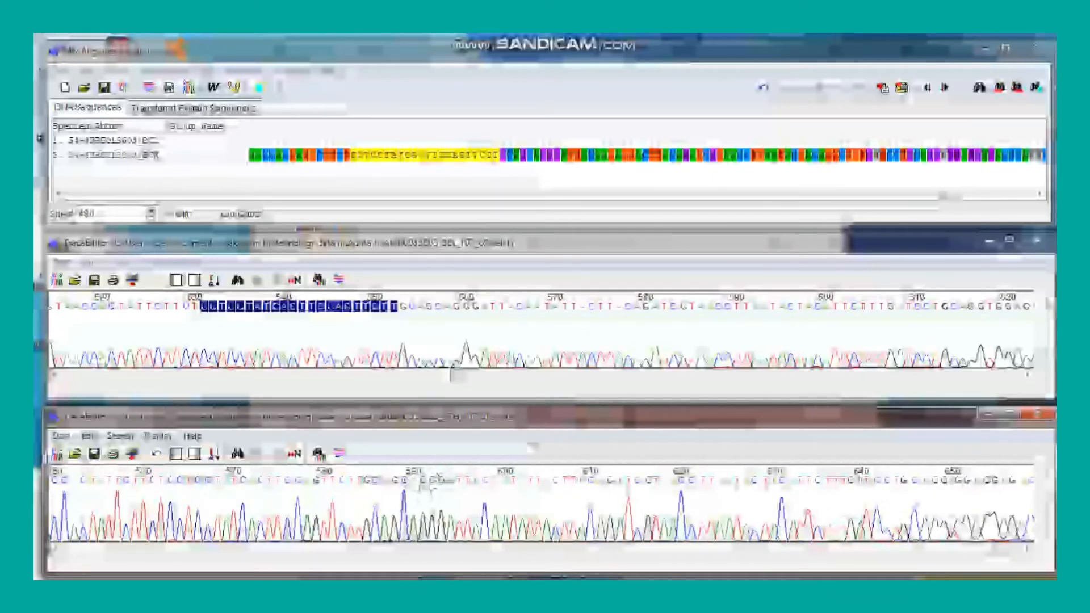
mouse_move(373, 482)
mouse_down()
mouse_move(361, 480)
mouse_move(564, 482)
mouse_move(738, 501)
mouse_up()
key(ctrl+c)
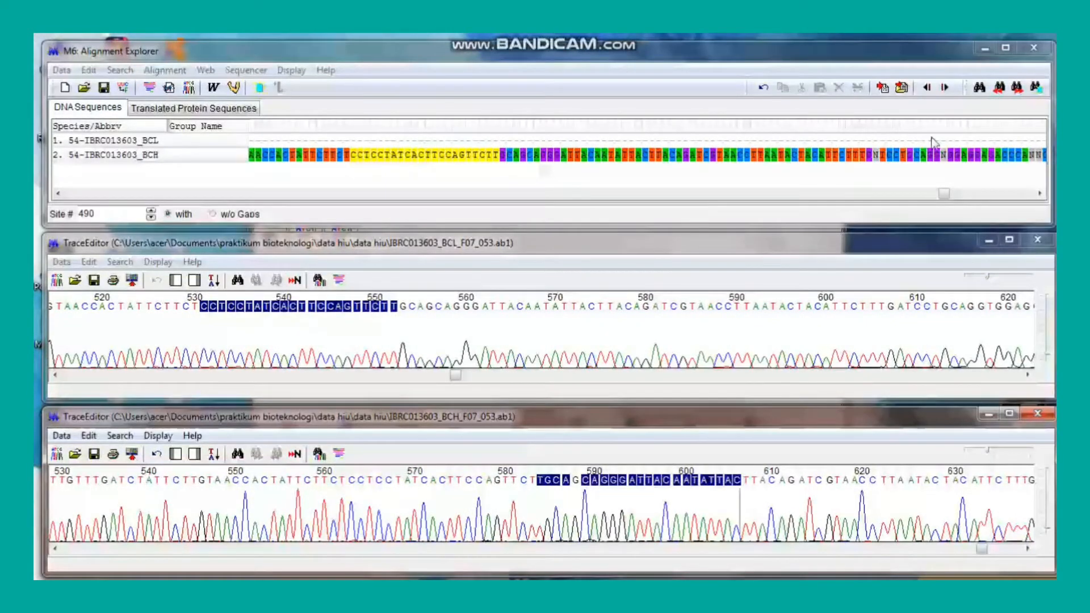
- Search for TGCAGCAGGGATTACAATATTAC as a motif in the Alignment Explorer
click(979, 87)
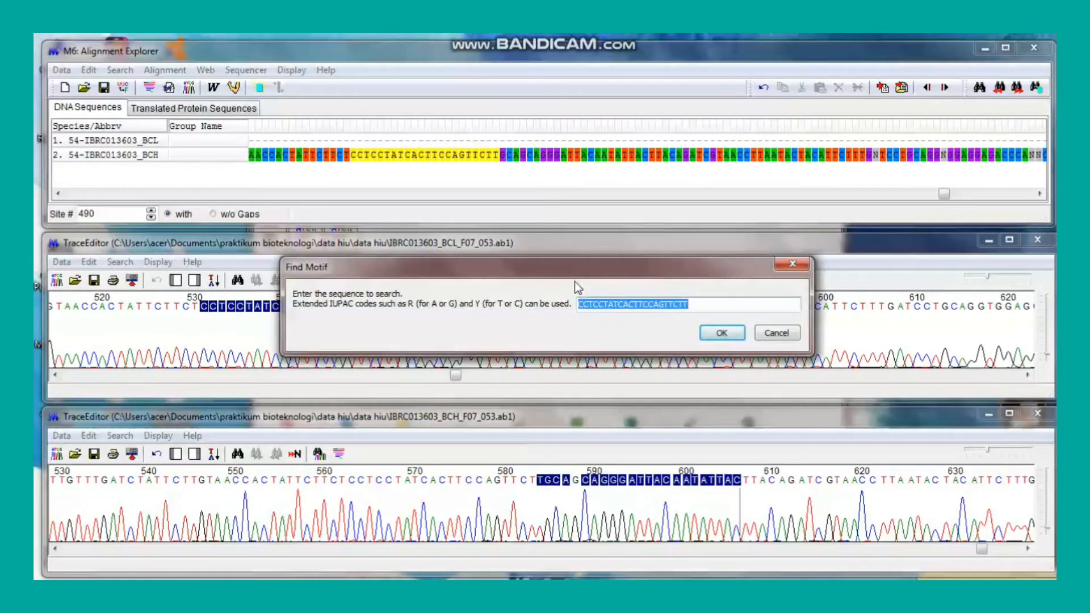
key(ctrl+v)
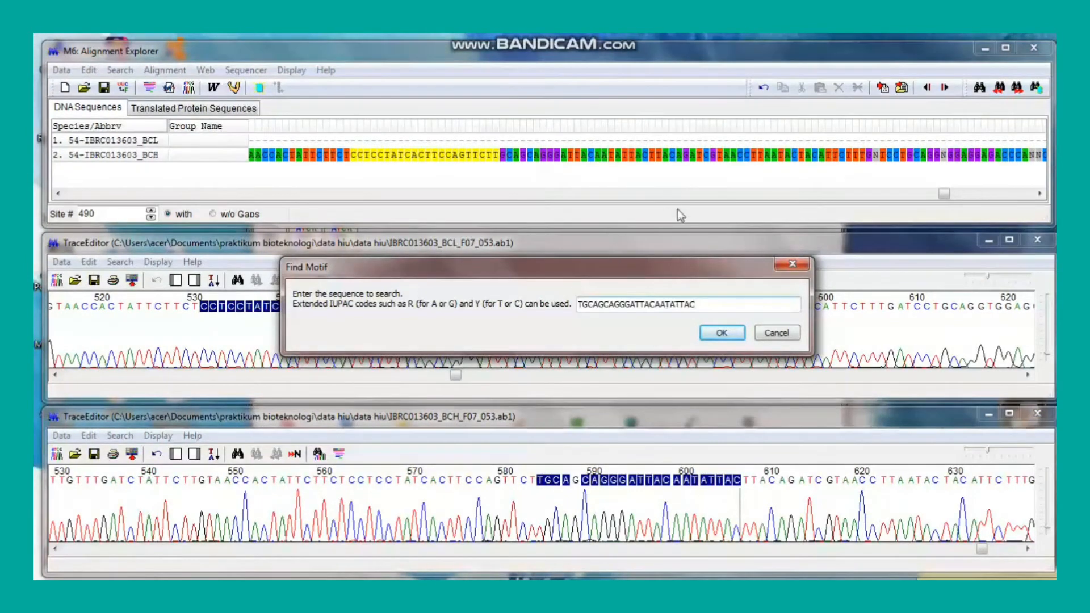
click(720, 334)
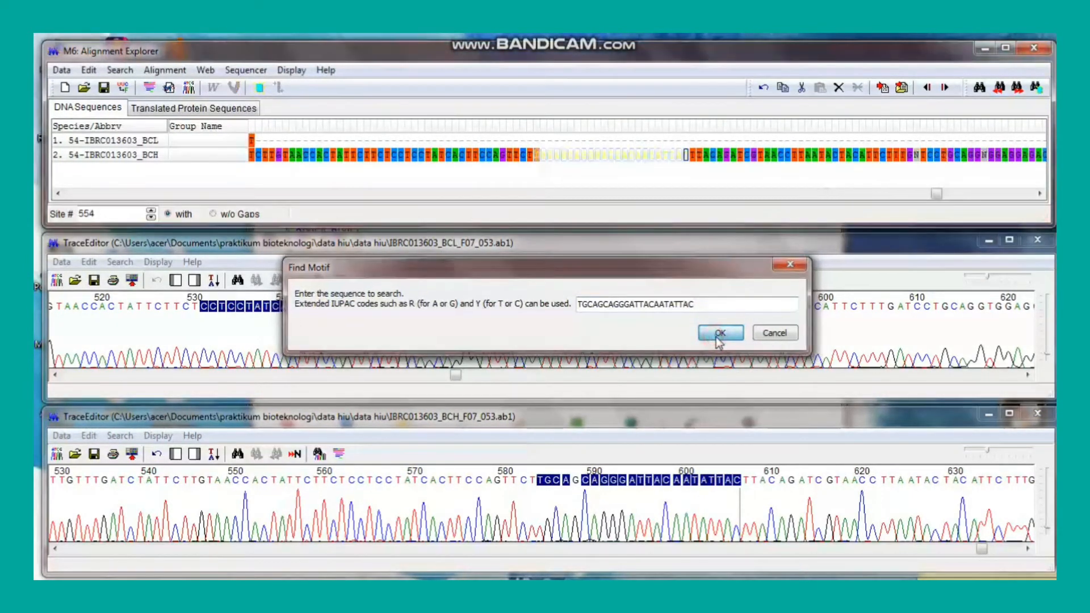
- Delete everything in the BCH sequence after the highlighted TGCAGCAGGGATTACAATATTAC motif, from site 555 to the end
click(692, 177)
key(shift+Right)
key(shift+Right)
key(shift+Right)
key(shift+Right)
key(shift+Right)
key(shift+Right)
key(shift+Right)
key(shift+Right)
key(shift+Right)
key(shift+Right)
key(shift+Right)
key(shift+Right)
key(shift+Right)
key(shift+Right)
key(shift+Right)
key(shift+Right)
key(shift+Right)
key(shift+Right)
key(shift+Right)
key(shift+Right)
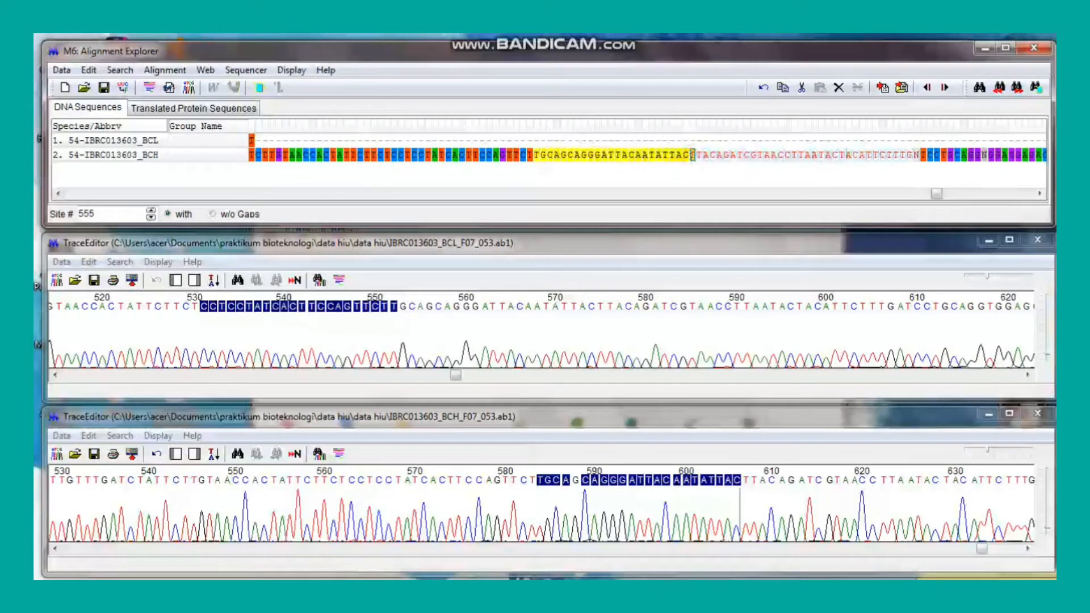
key(shift+Right)
key(shift+Right)
key(shift+Right)
key(shift+Right)
key(shift+Right)
key(shift+Right)
key(shift+Right)
key(shift+Right)
key(shift+Right)
key(shift+Right)
key(shift+Right)
key(shift+Right)
key(shift+Right)
key(shift+Right)
key(shift+Right)
key(shift+Right)
key(shift+Right)
key(shift+Right)
key(shift+Right)
key(shift+Right)
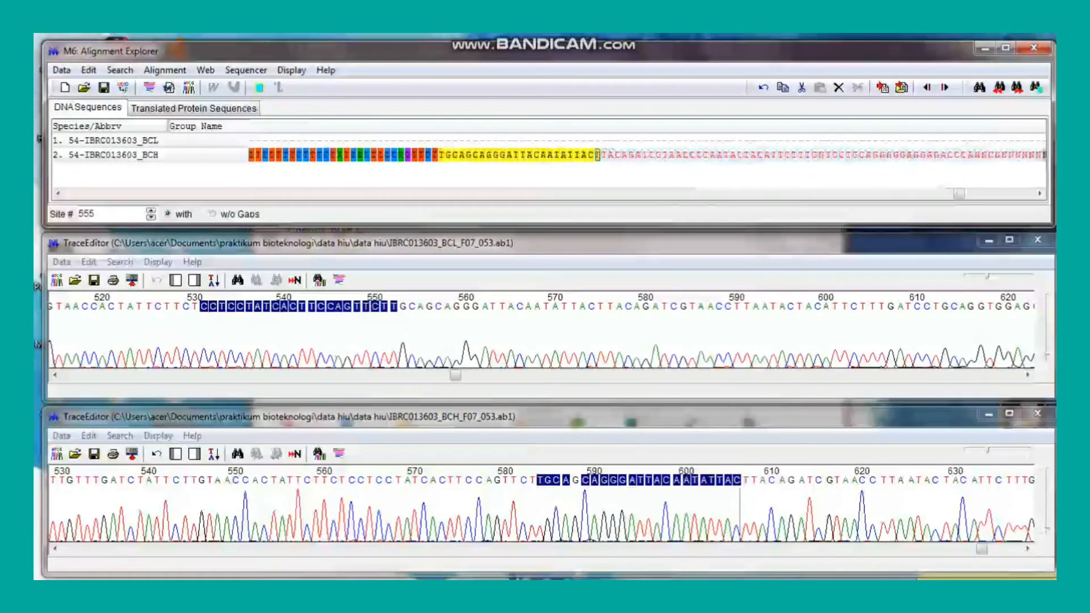
drag(1055, 150, 1041, 154)
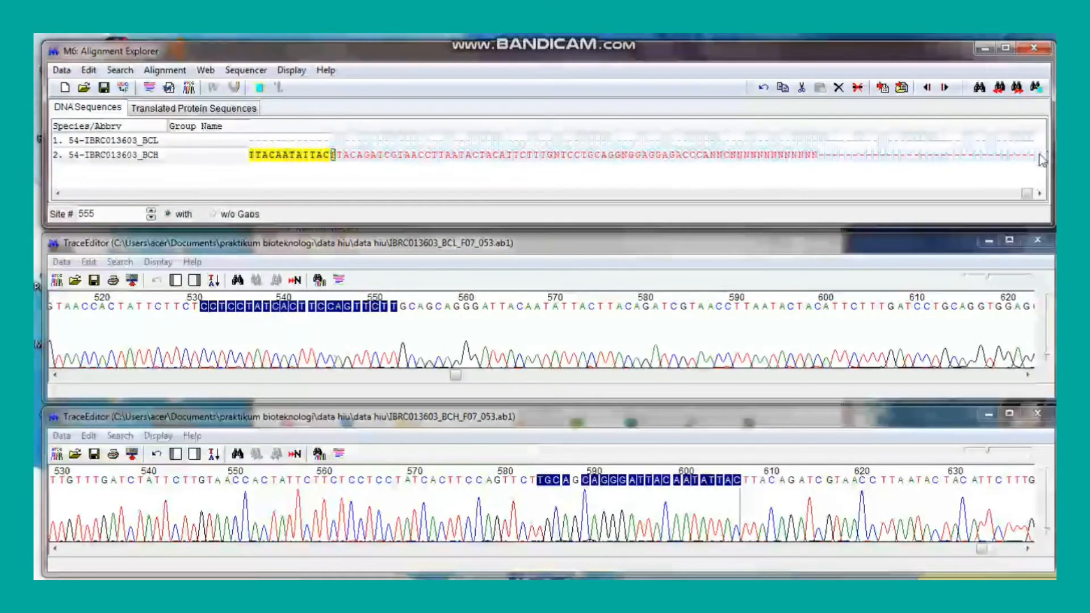
key(Delete)
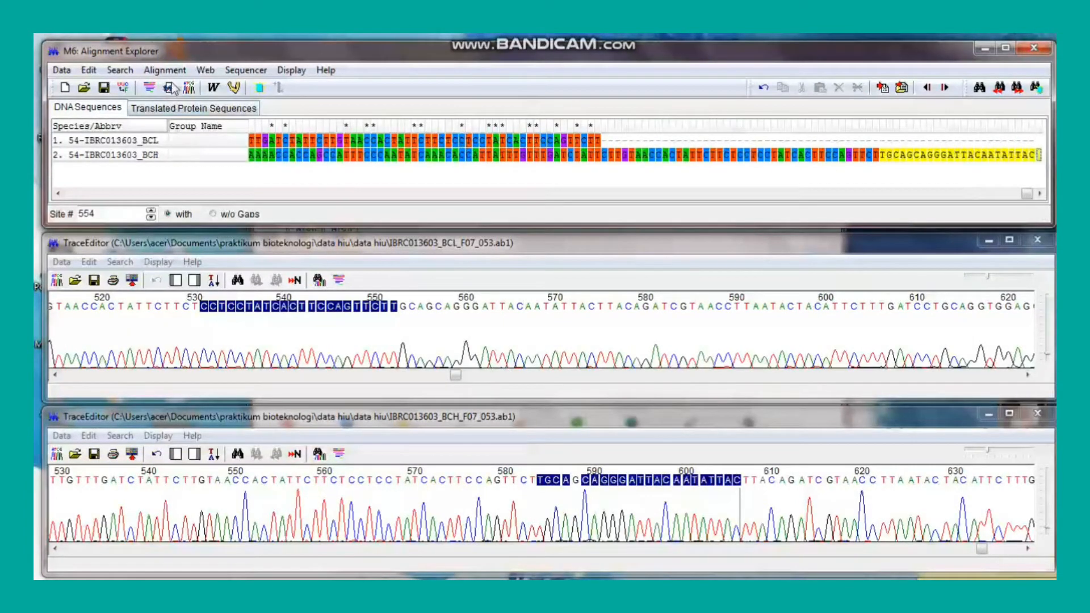
- Align all of both trimmed DNA sequences with ClustalW using the default parameters
click(210, 88)
click(245, 110)
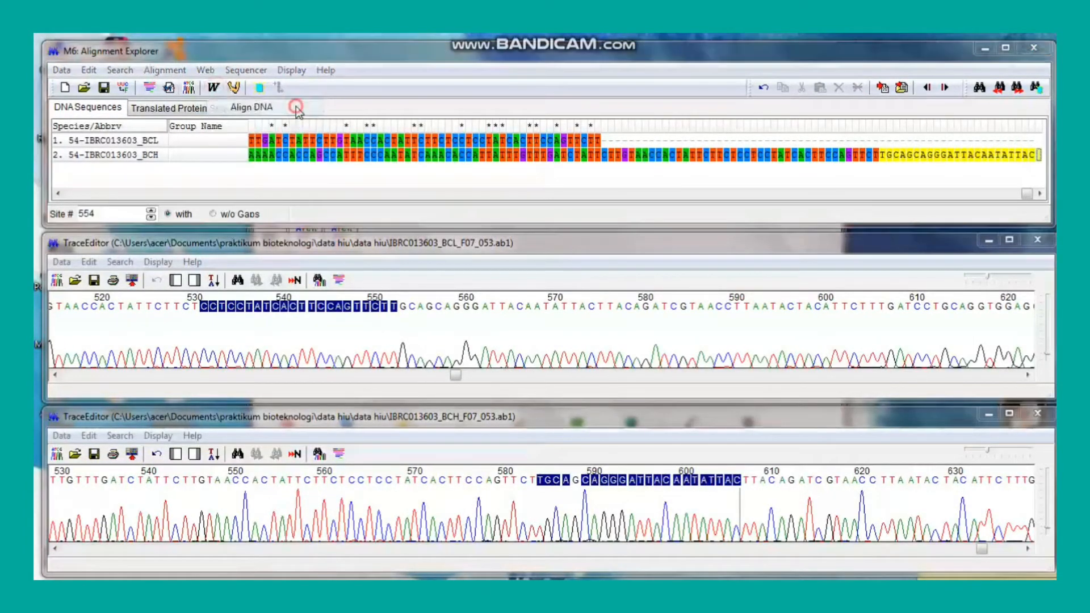
click(596, 335)
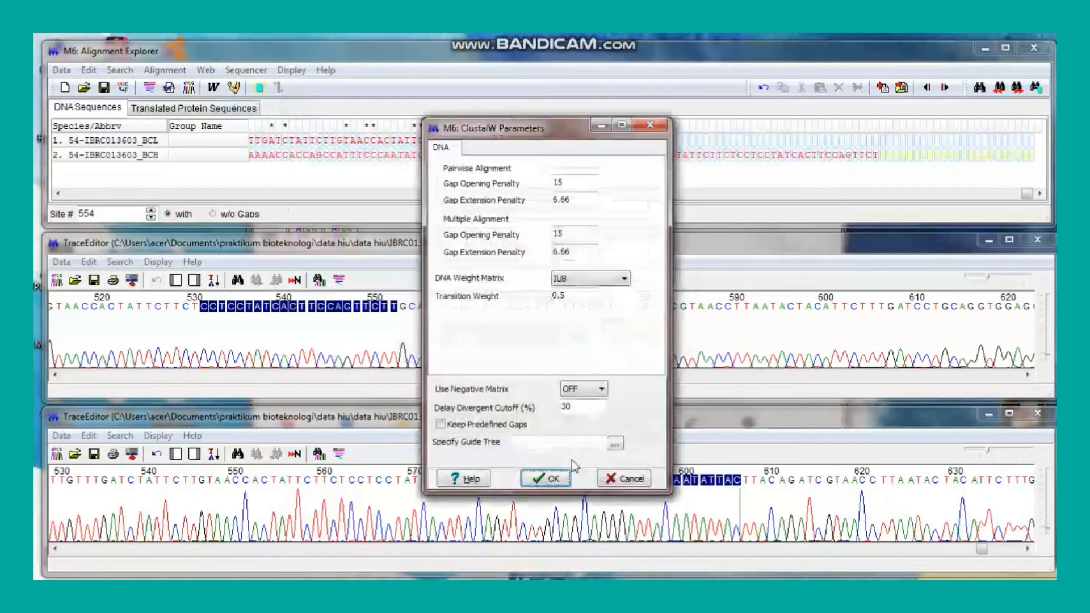
click(550, 477)
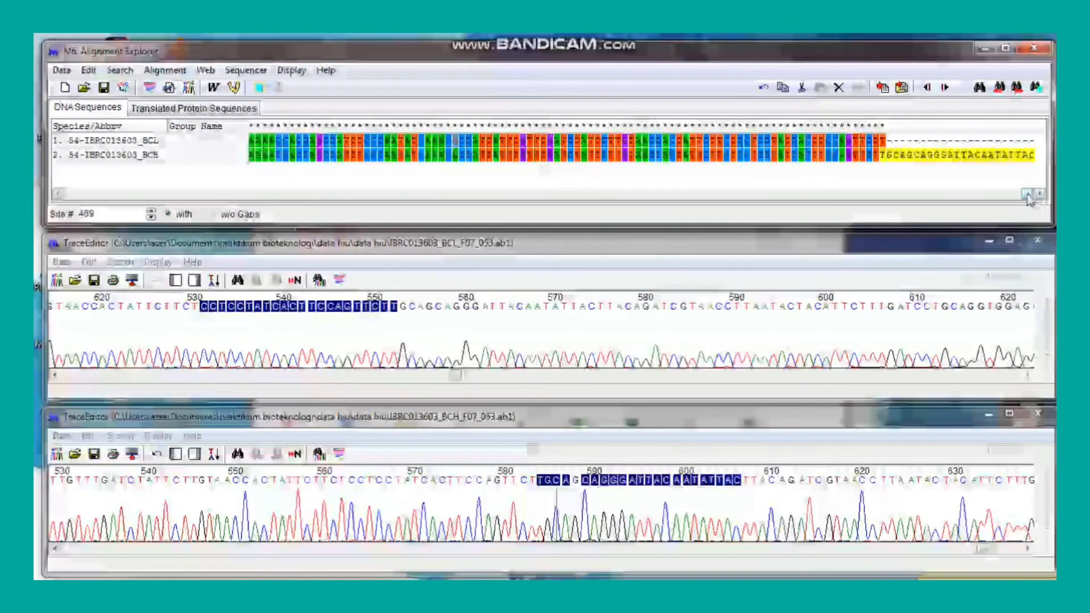
- Return to the start of the alignment and remove the whole BCH sequence from it
drag(1028, 194, 57, 195)
click(114, 156)
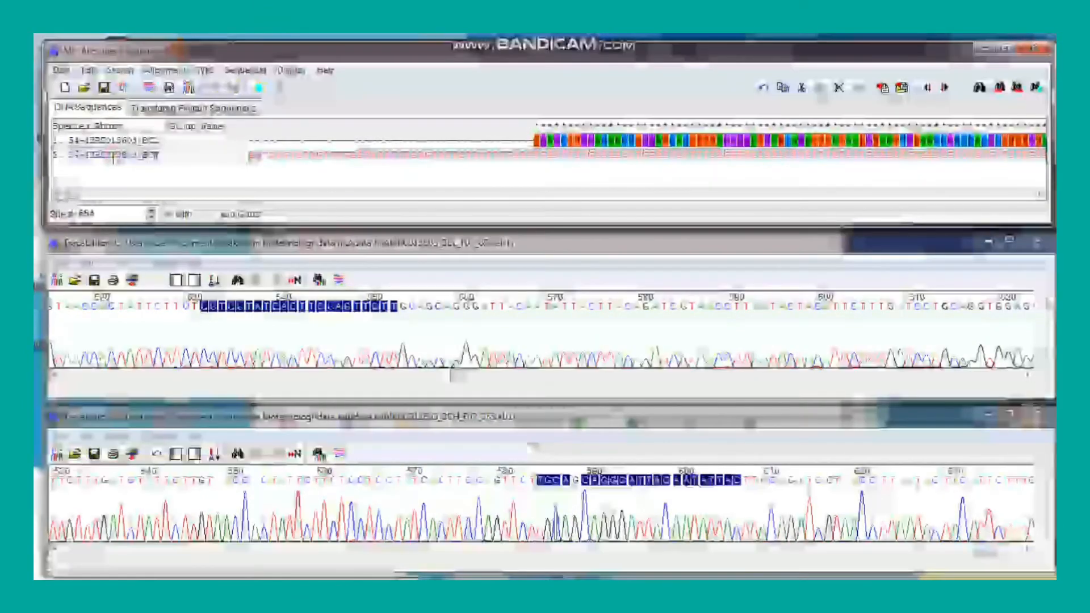
right_click(113, 157)
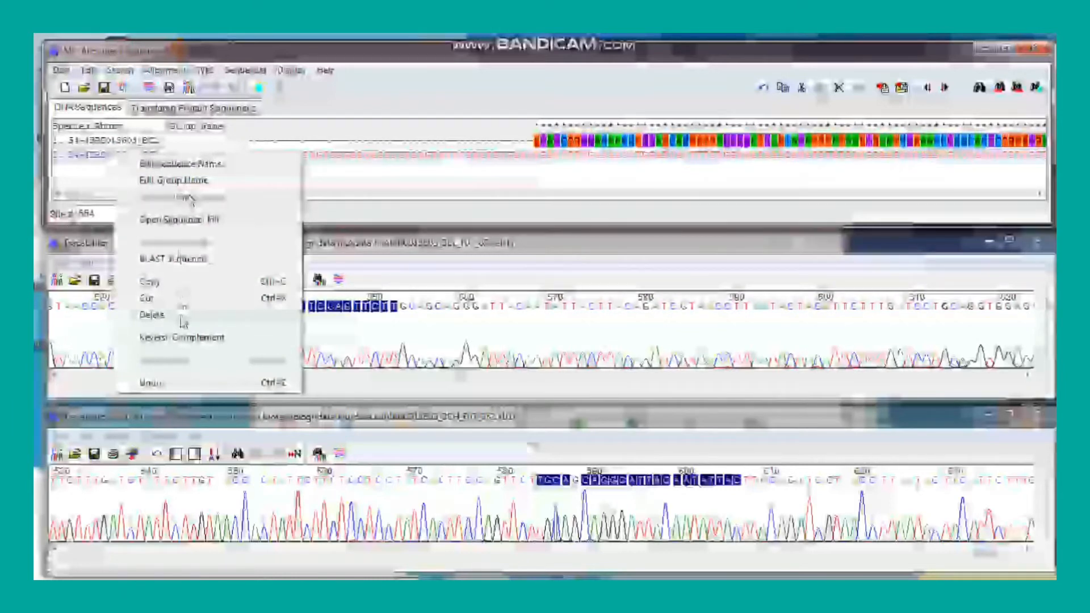
click(181, 317)
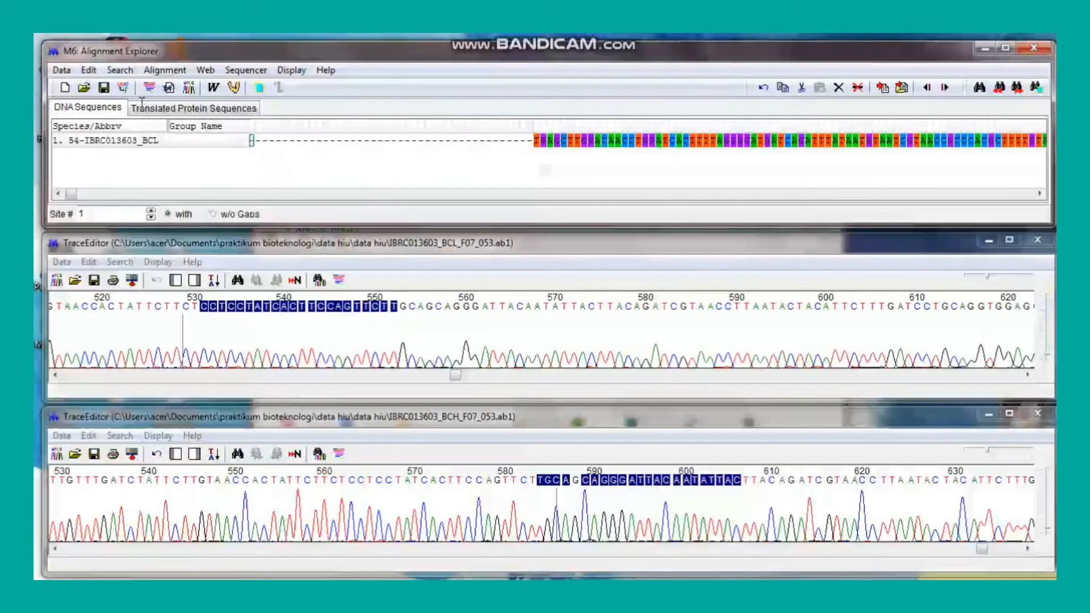
- Start a BLAST search for the whole BCL sequence and select the sequence text in the query box
click(133, 140)
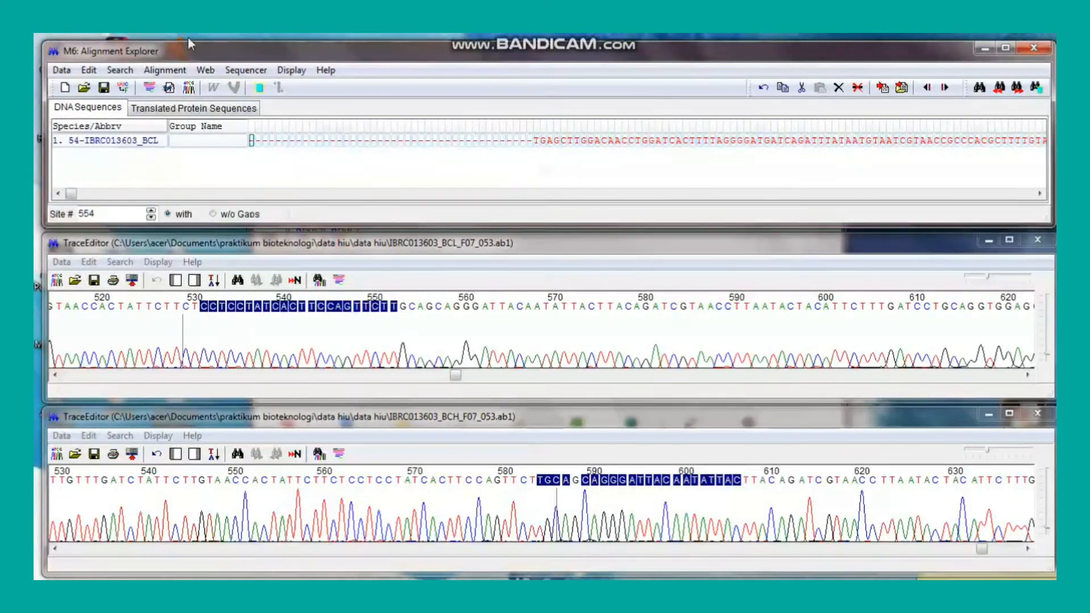
click(149, 87)
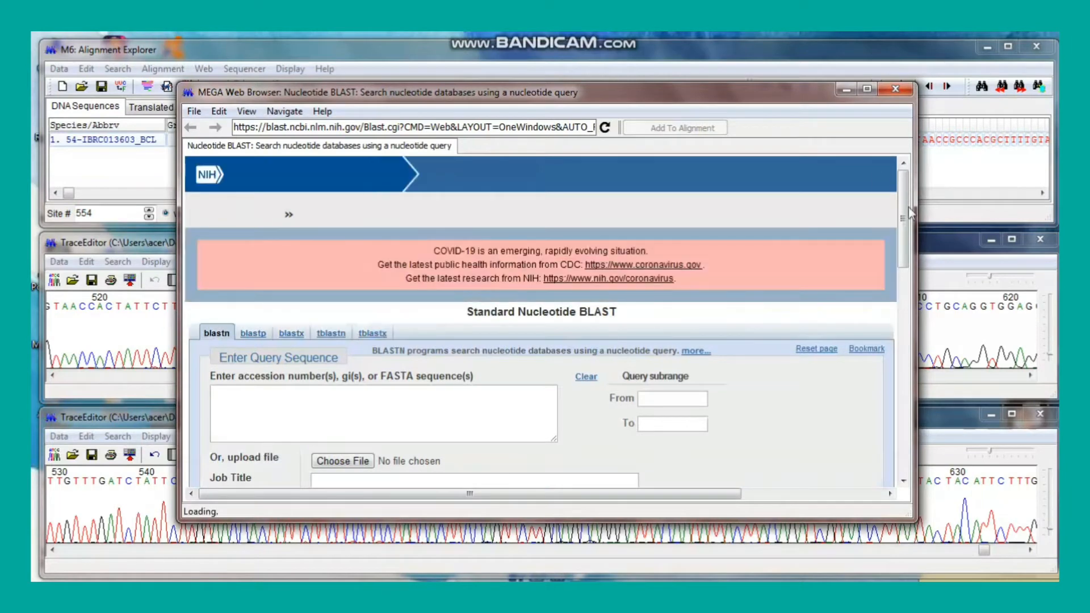
mouse_move(902, 209)
mouse_down()
mouse_move(903, 334)
mouse_move(903, 221)
mouse_up()
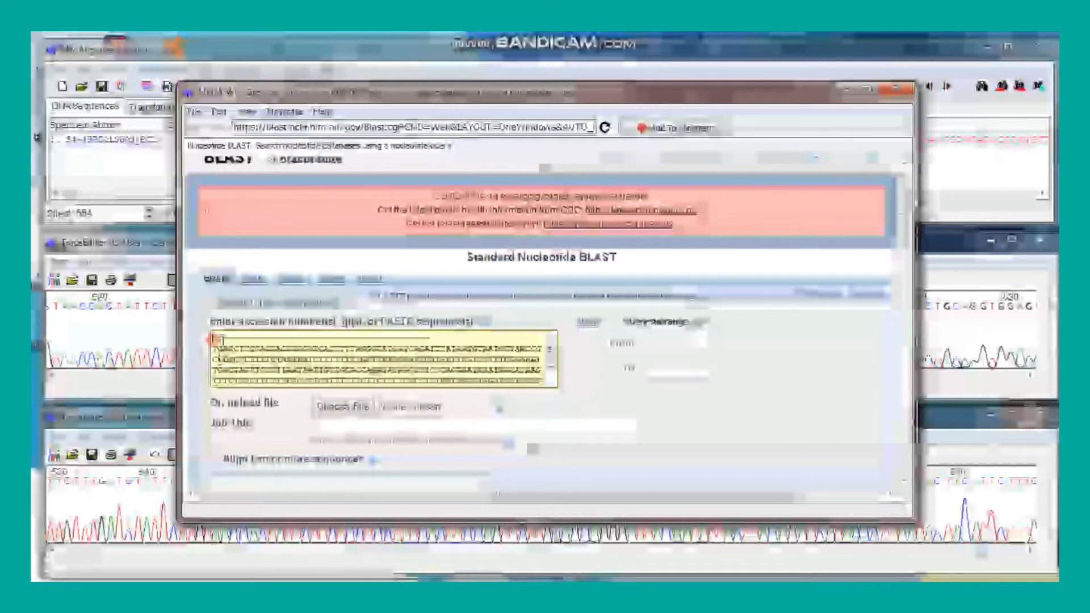
drag(213, 339, 519, 444)
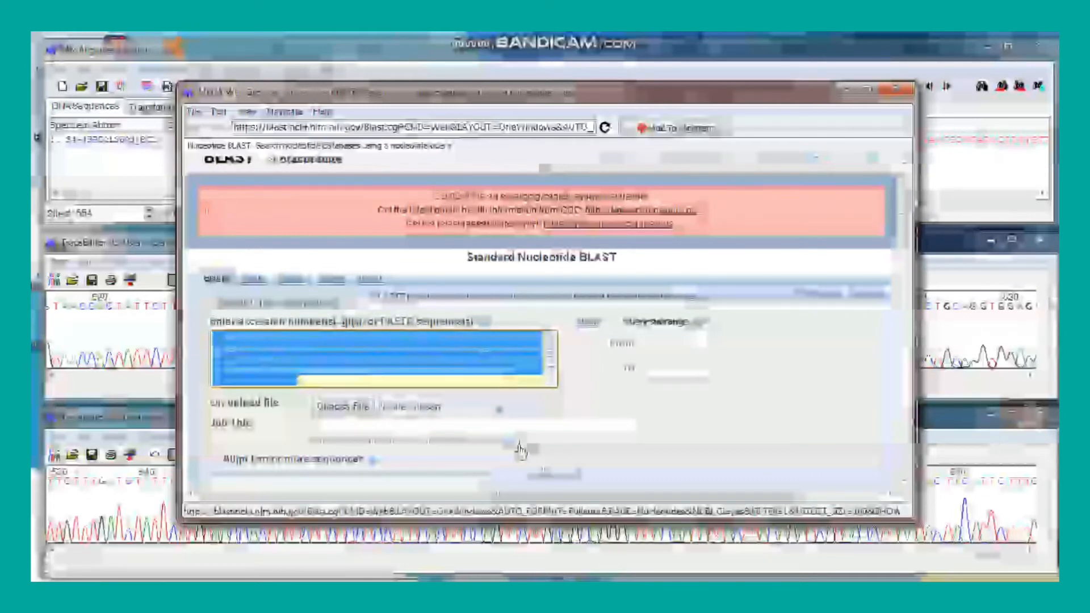
scroll(550, 353, up, 2)
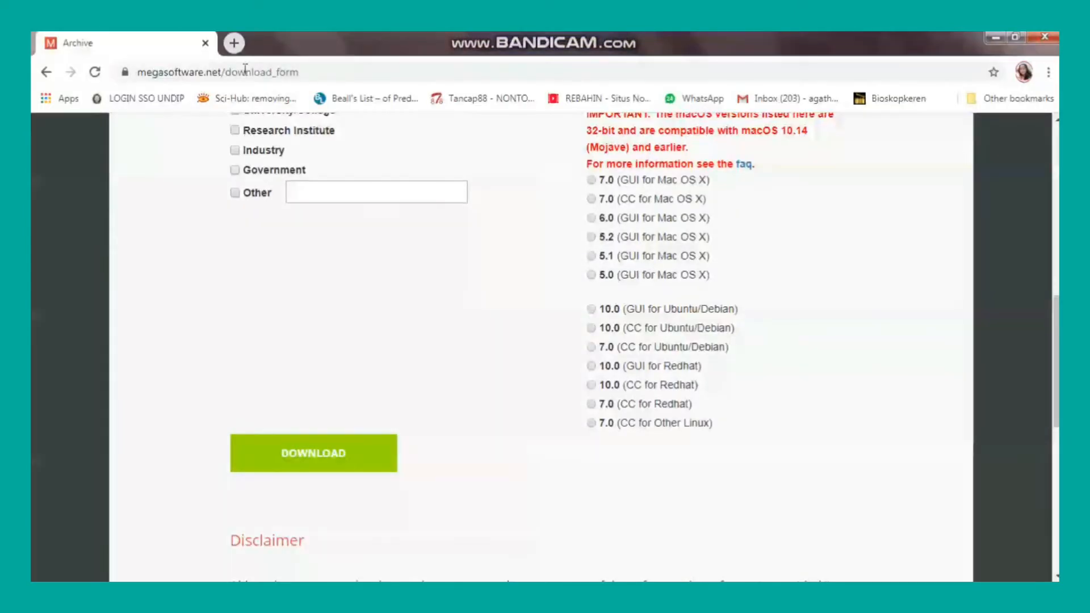
- Switch to Chrome and open the BLAST site at blast.ncbi.nlm.nih.gov/Blast.cgi
click(357, 75)
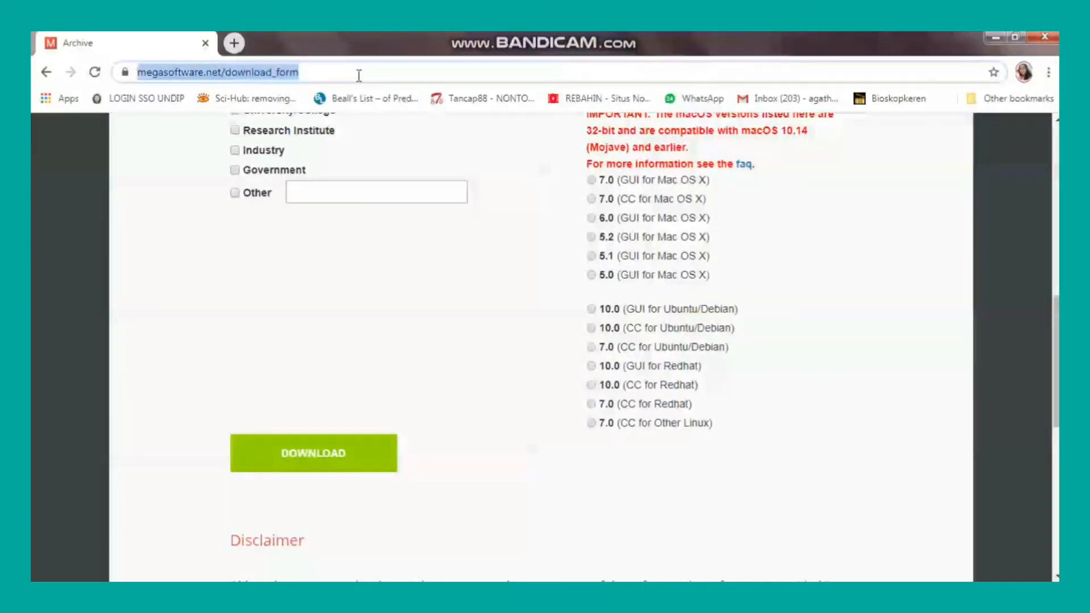
text(BLAST.ncbi.nlm.nih.gov/Blast.cgi)
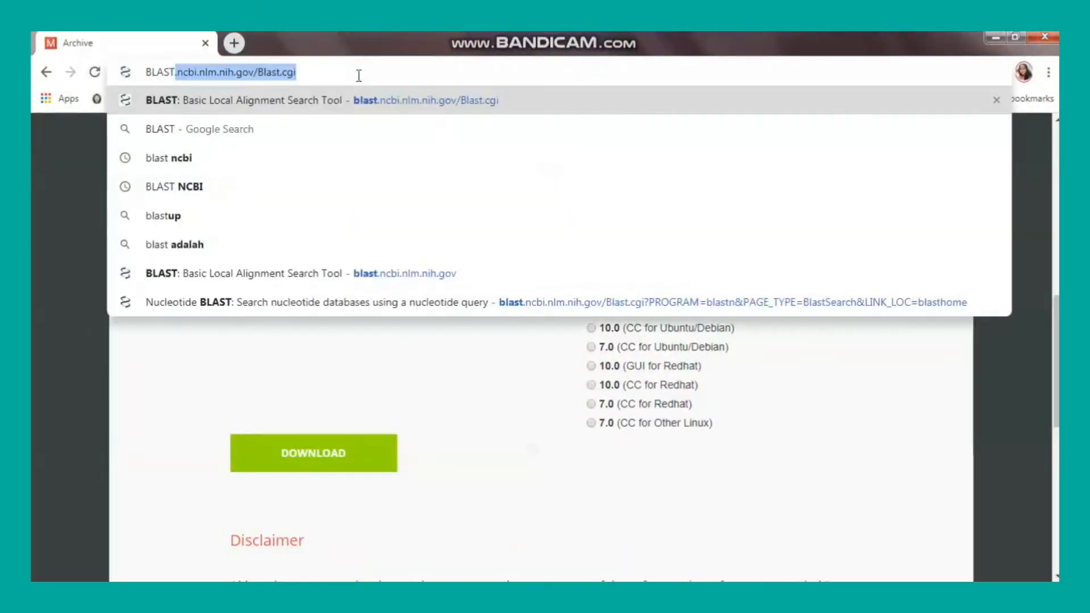
key(Return)
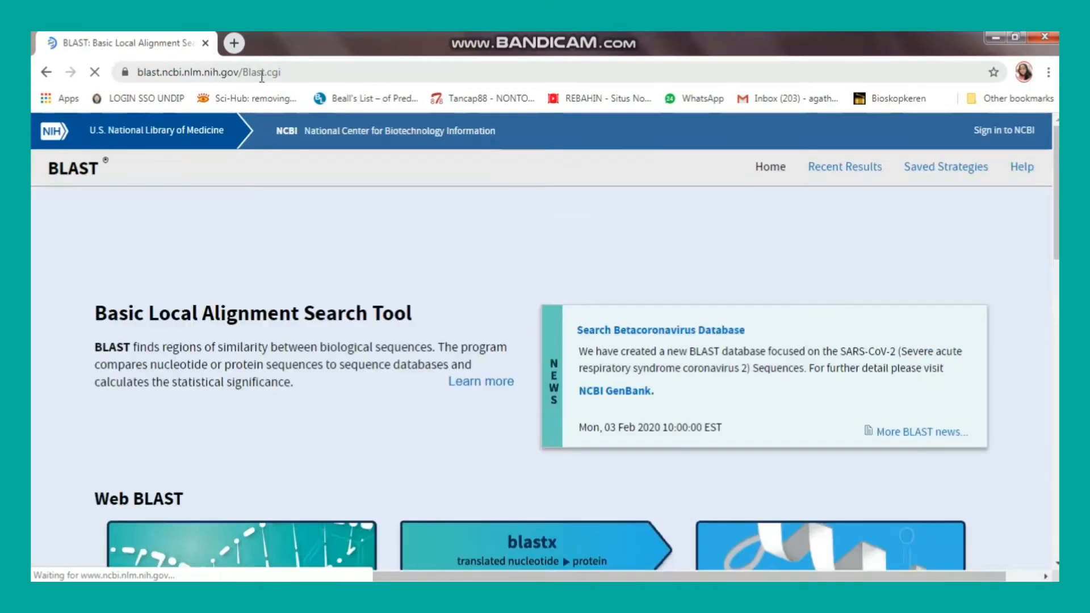
- Open the Nucleotide BLAST search form from the Web BLAST section
scroll(888, 265, down, 1)
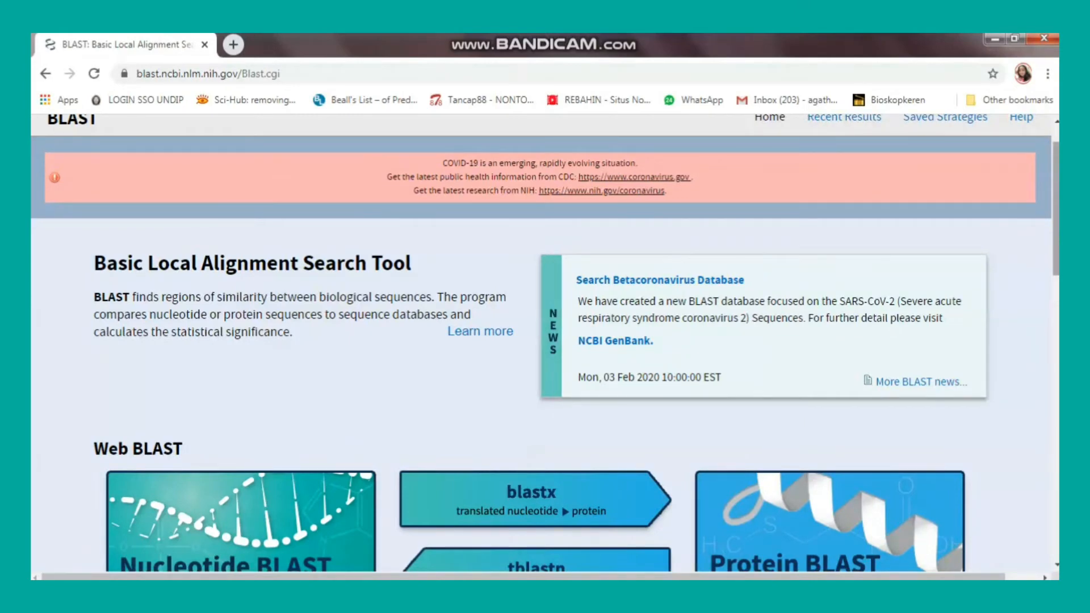
drag(1055, 211, 1055, 261)
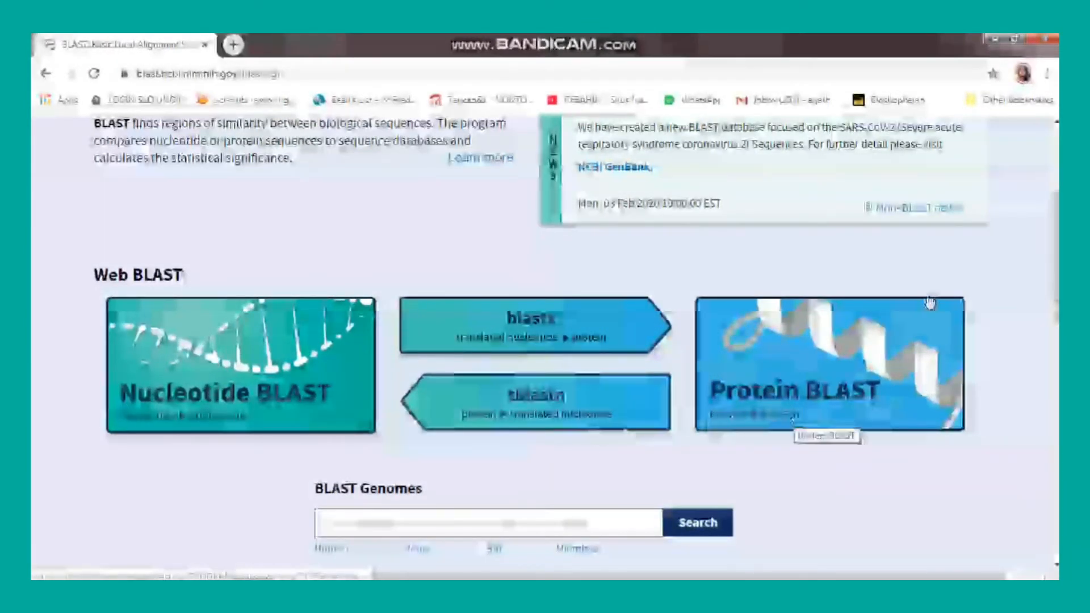
click(234, 345)
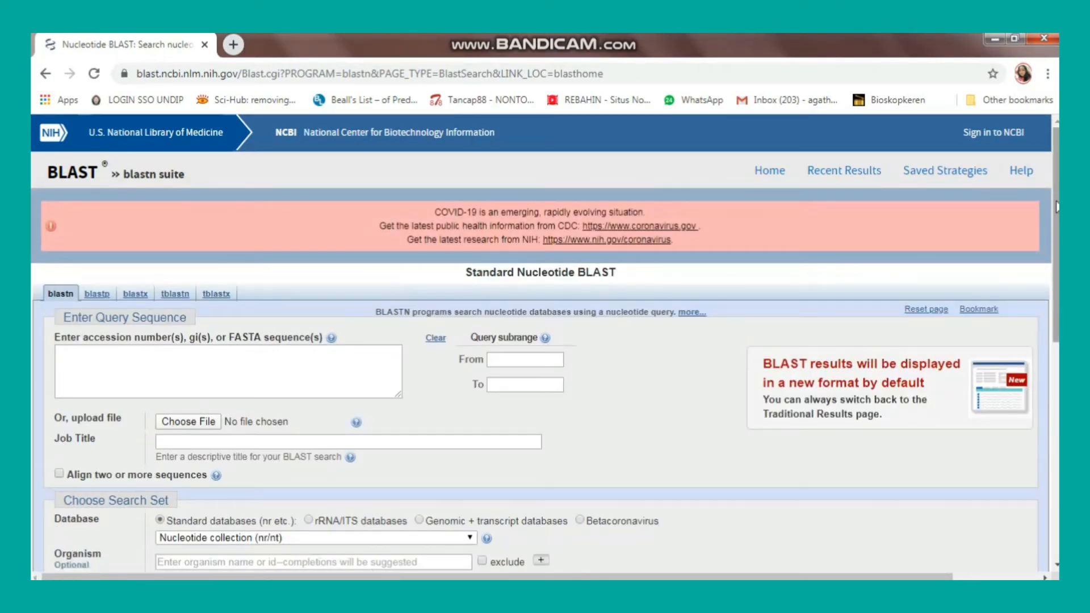
- Paste the copied sequence as the query, run megablast against the Nucleotide collection (nr/nt), and review the matching sequences
drag(1056, 207, 1056, 251)
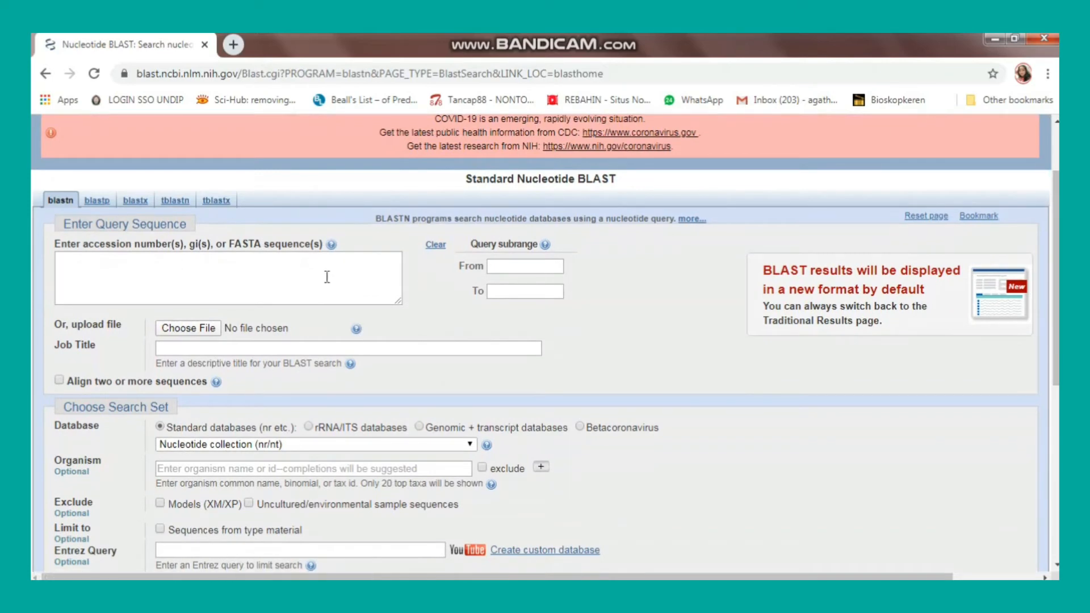
click(328, 277)
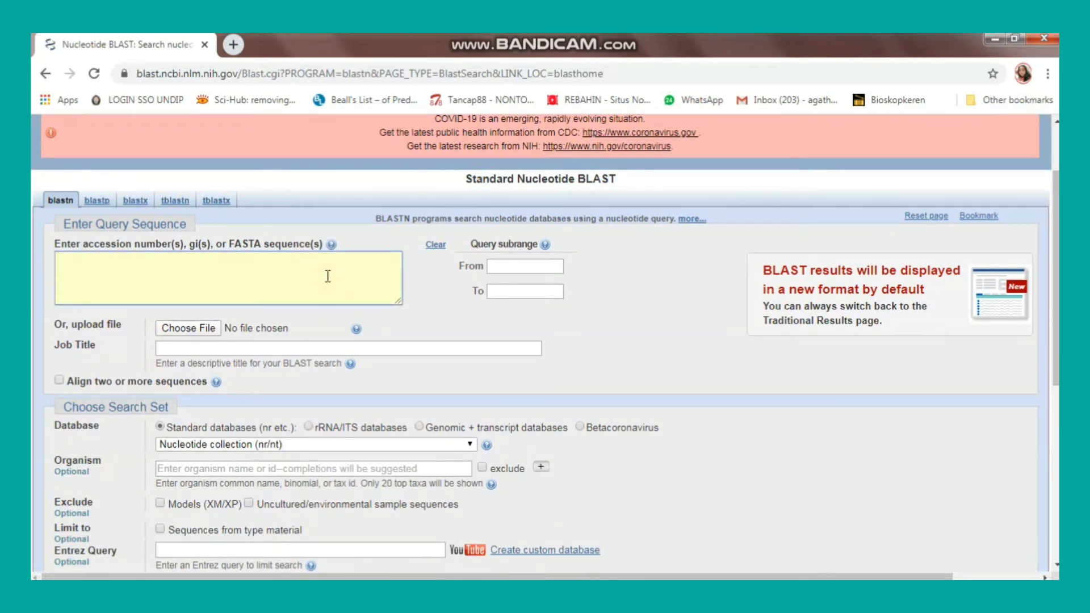
key(ctrl+v)
drag(1054, 244, 1053, 334)
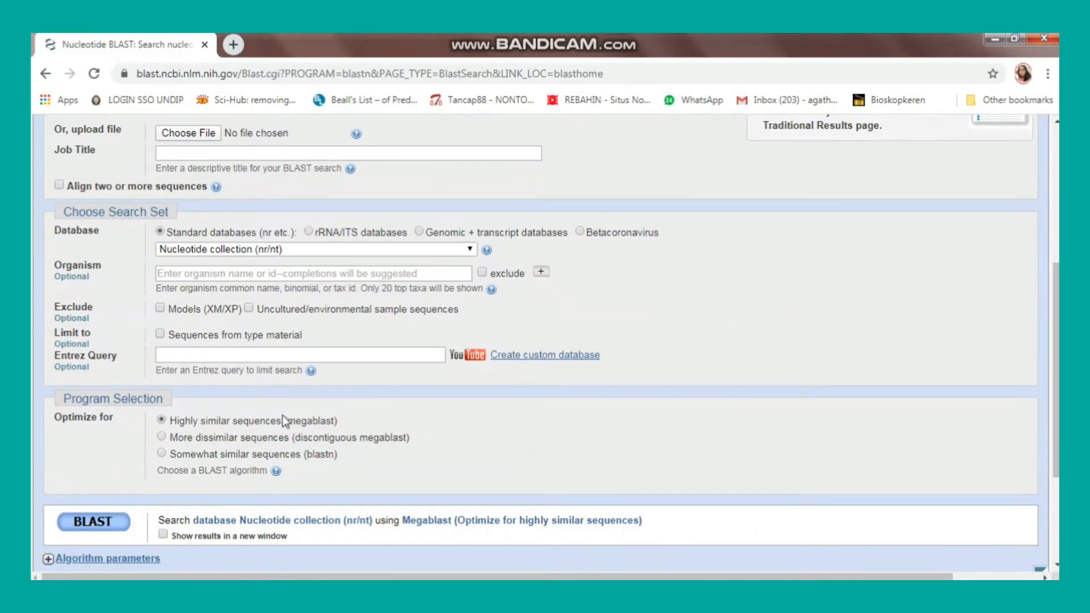
click(107, 532)
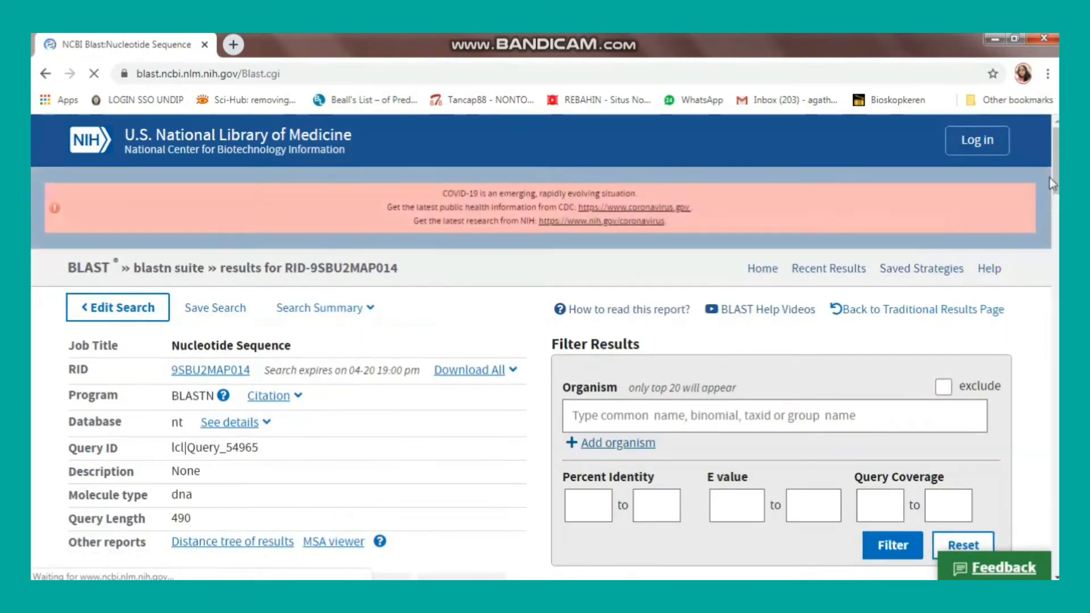
drag(1054, 173, 1049, 234)
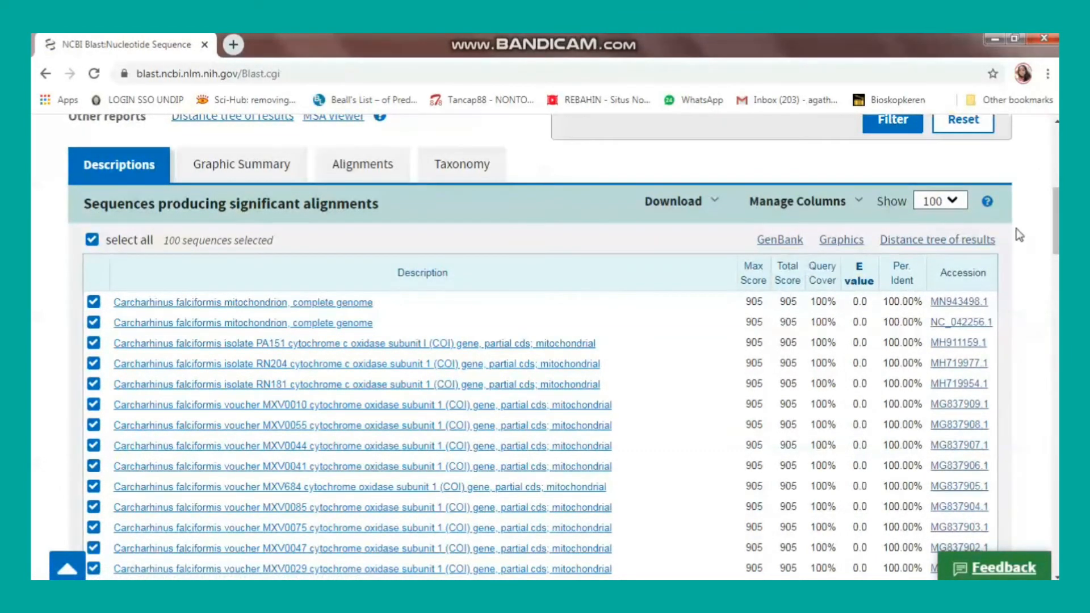
mouse_move(1056, 223)
mouse_down()
mouse_move(1056, 232)
mouse_move(1056, 217)
mouse_up()
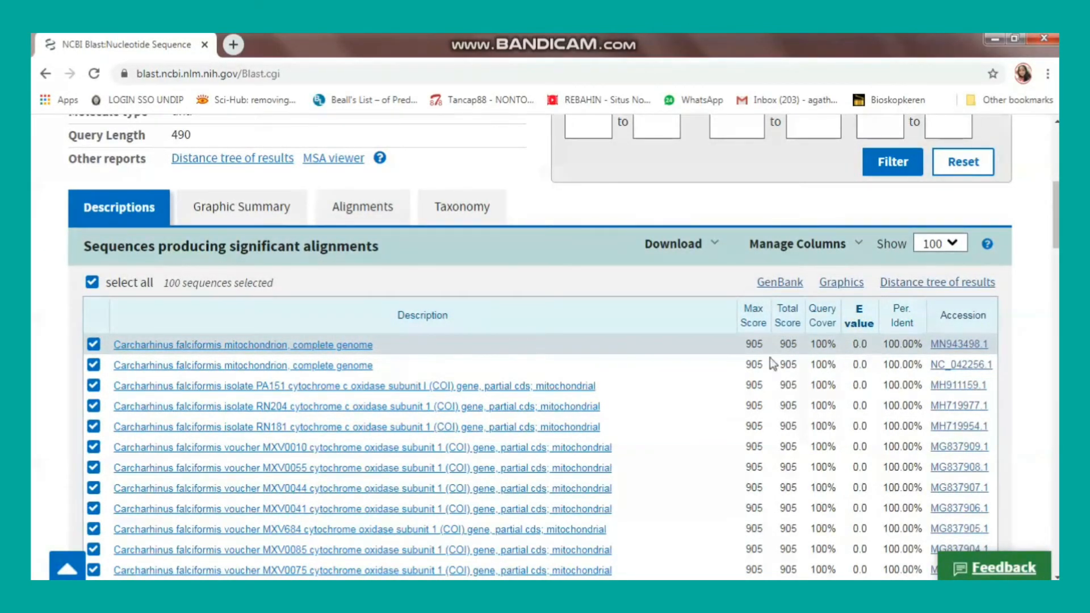
- Switch back to MEGA and close its web browser window with the BLAST query
click(249, 593)
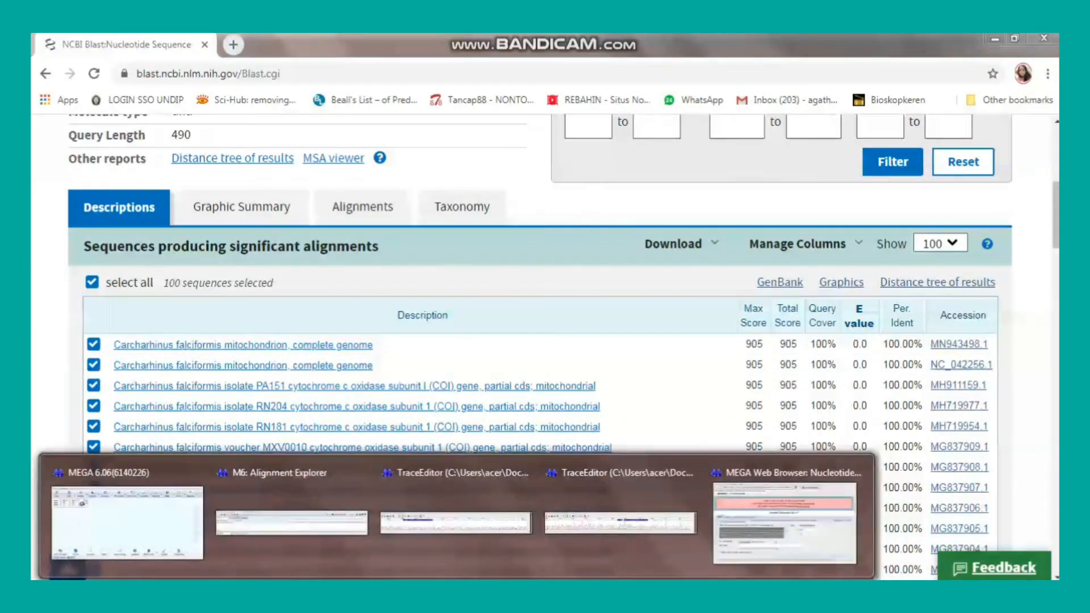
click(785, 520)
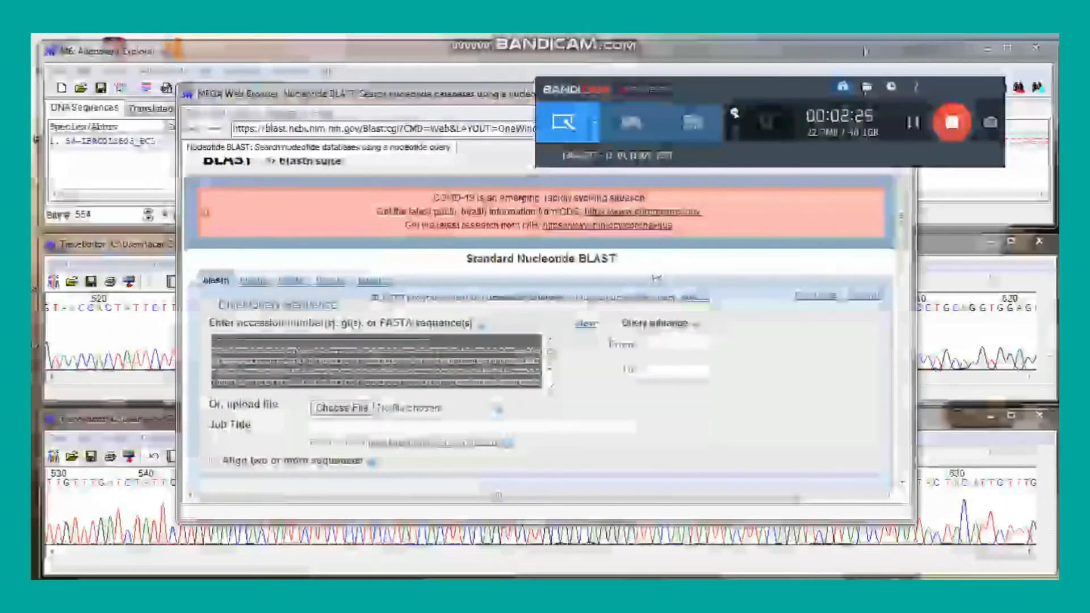
click(514, 98)
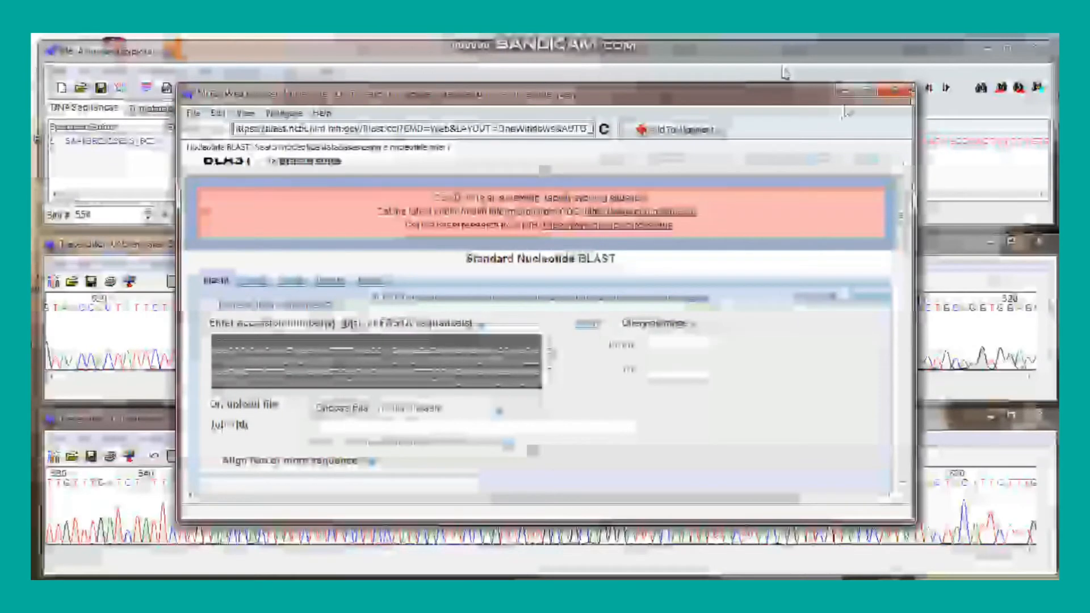
click(896, 90)
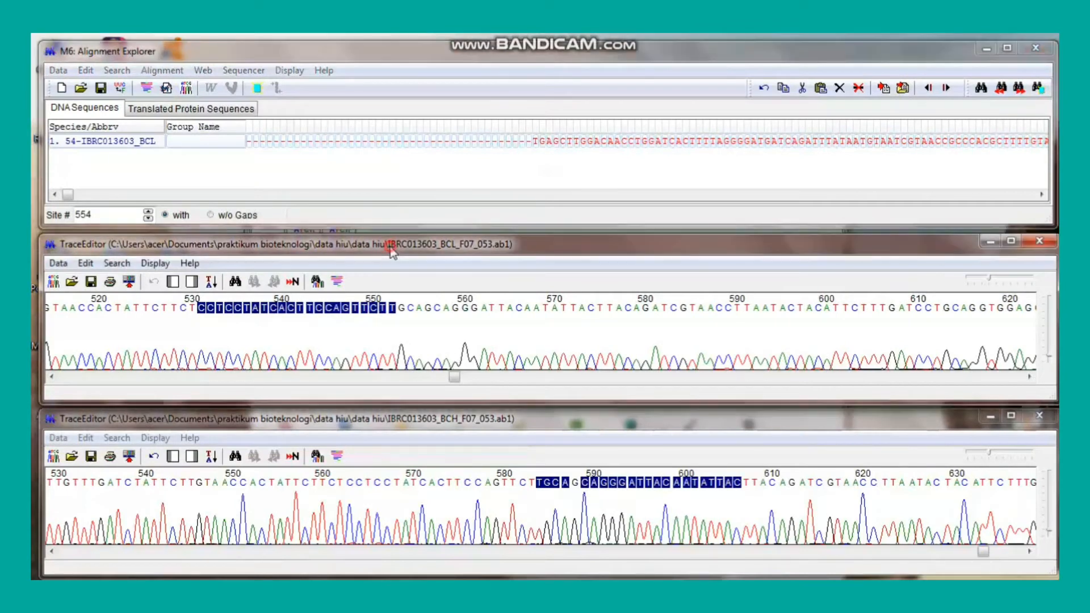
- Export the BCL alignment in MEGA format to HASIL as IBRC010501_BCL_AS_C04_027, with a blank title and as protein-coding data
click(57, 71)
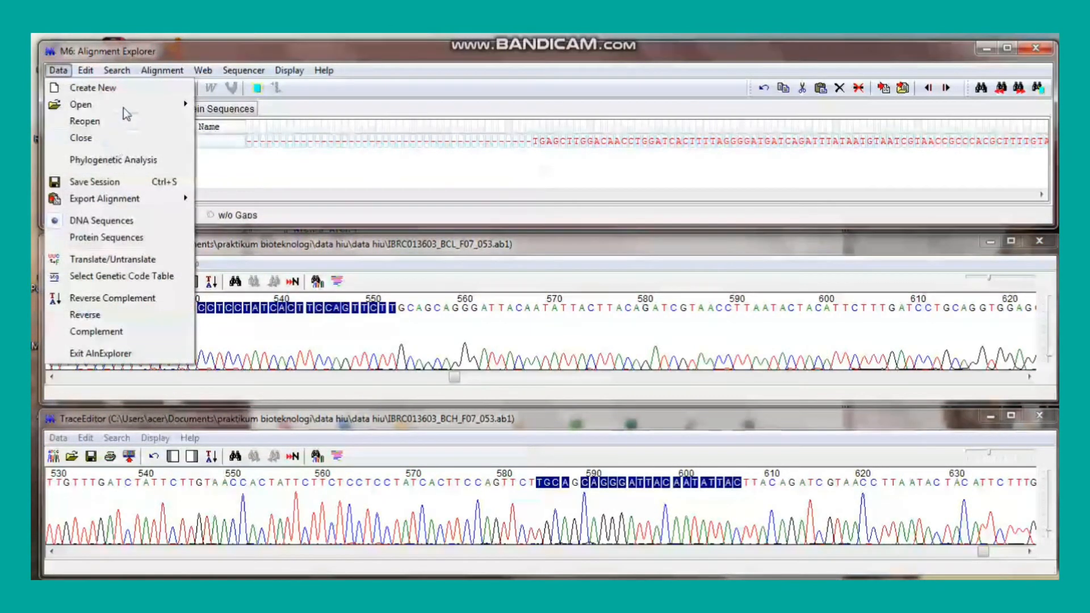
mouse_move(120, 201)
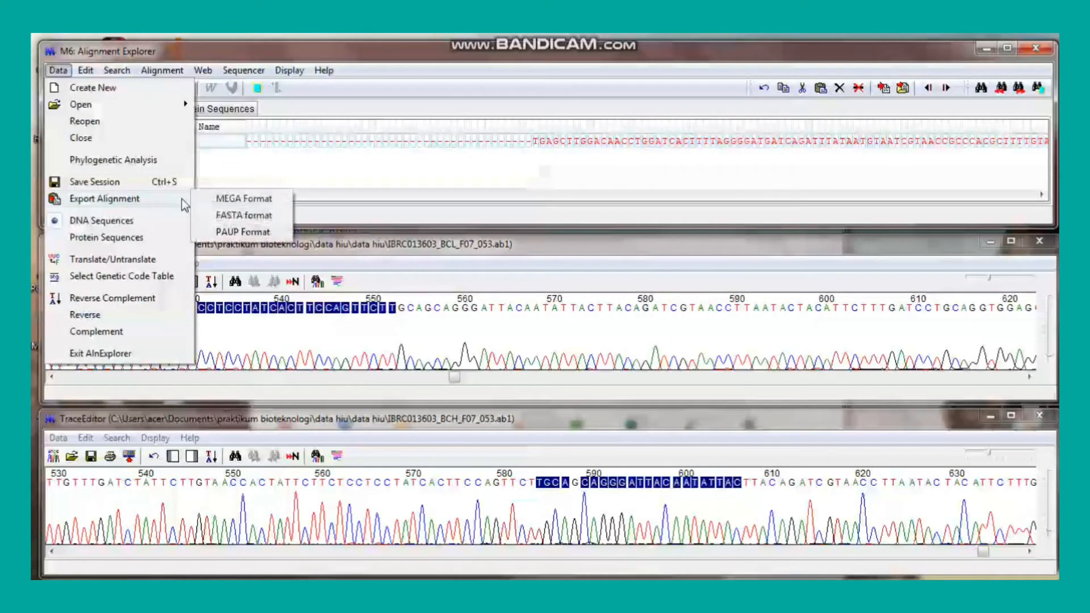
click(227, 198)
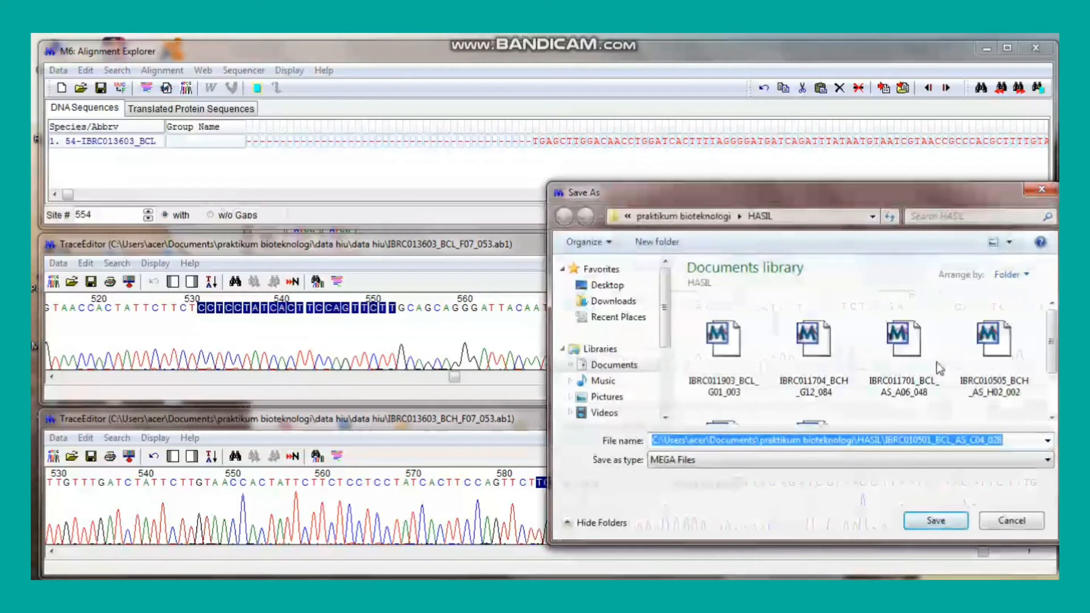
drag(1052, 360, 1051, 338)
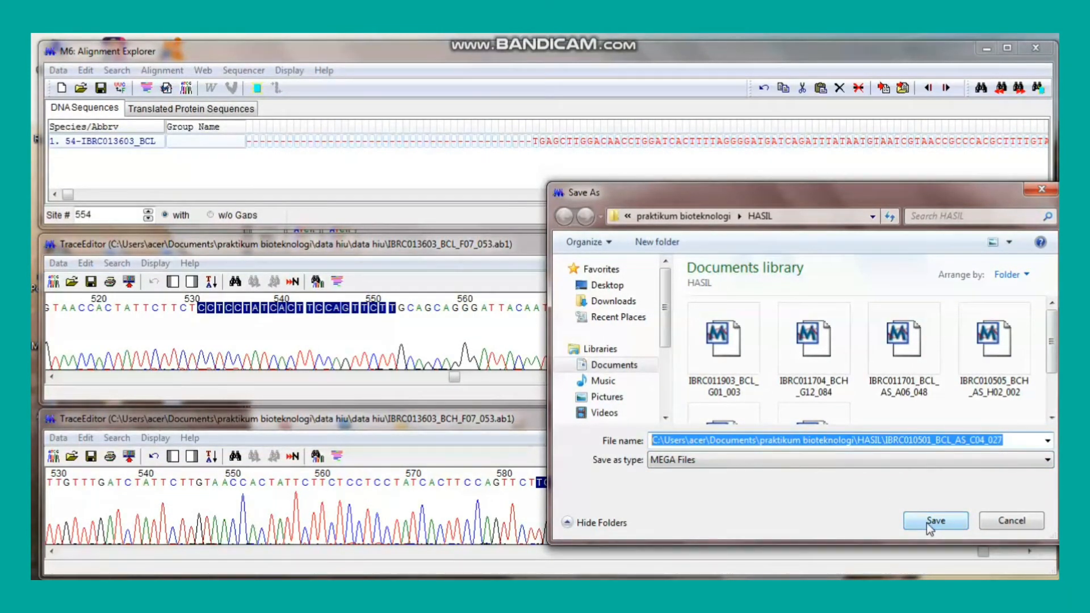
click(926, 523)
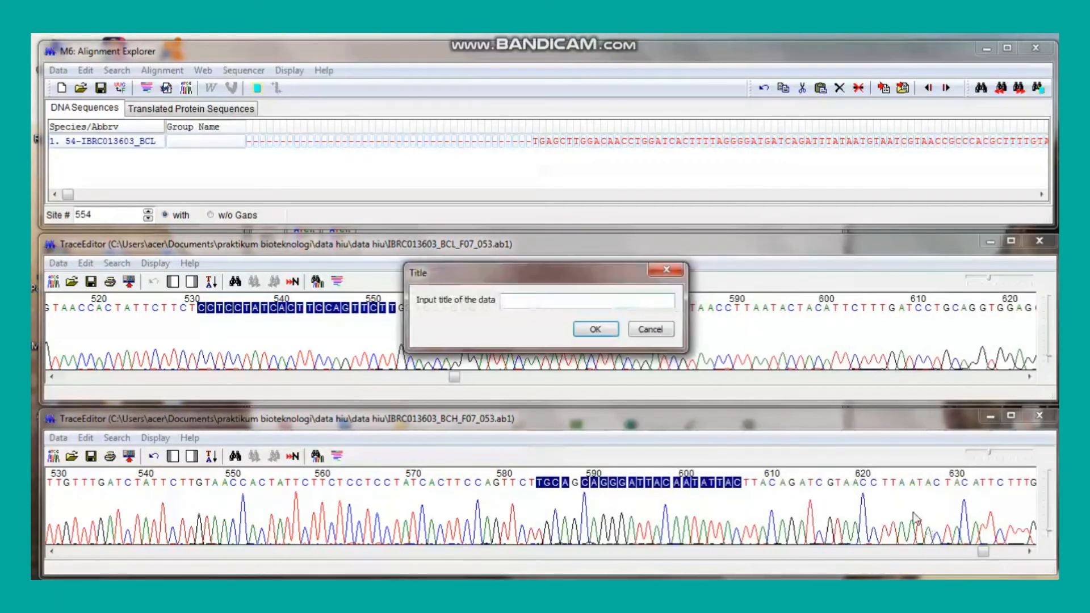
click(599, 333)
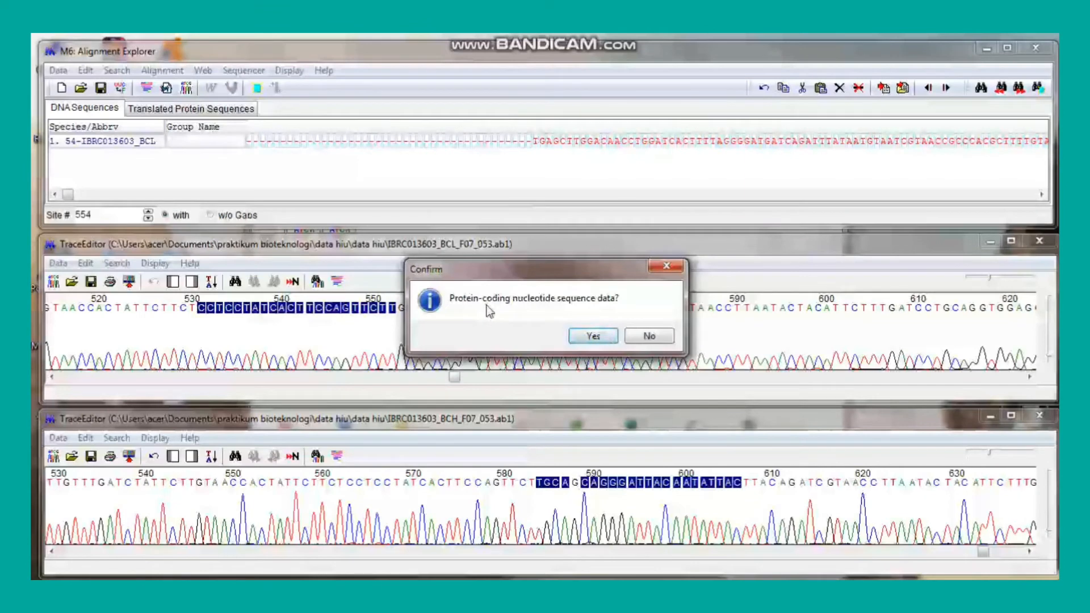
click(594, 335)
- Close the BCL and BCH trace files without saving them
click(745, 245)
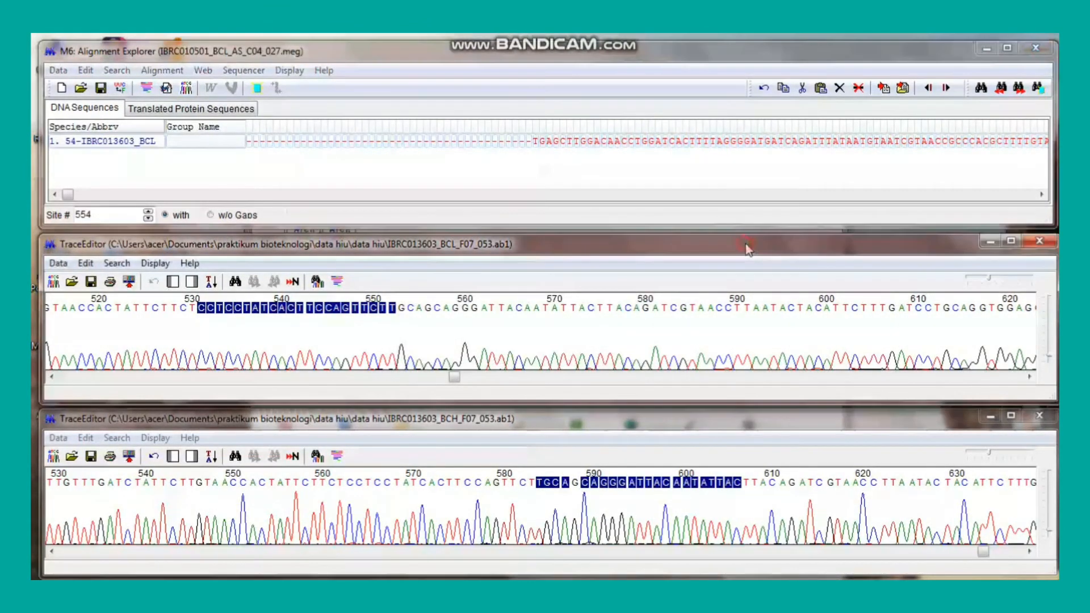
click(1049, 250)
click(1049, 418)
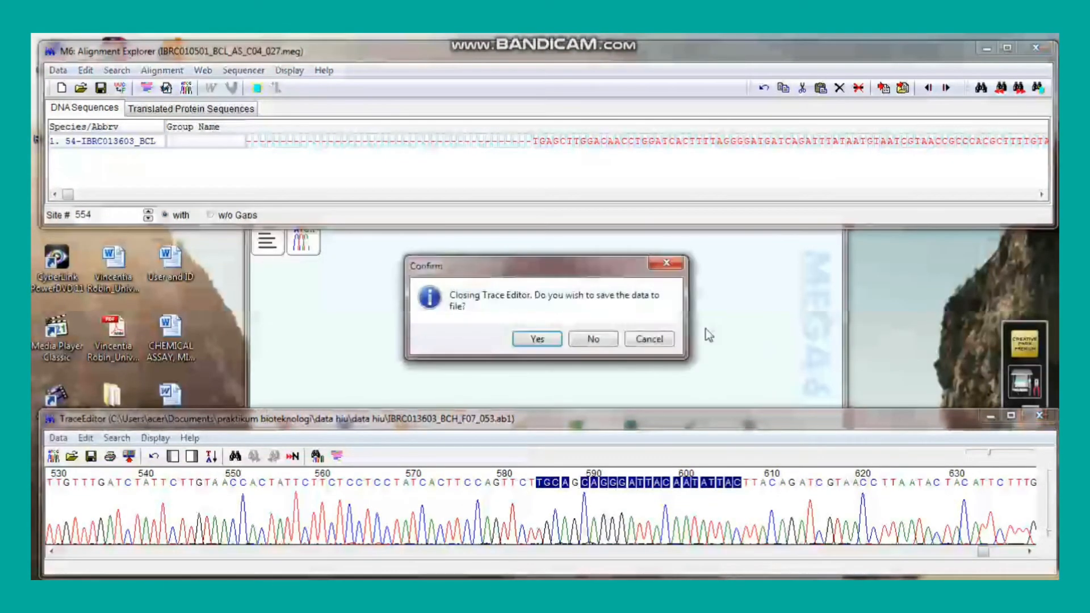
click(594, 341)
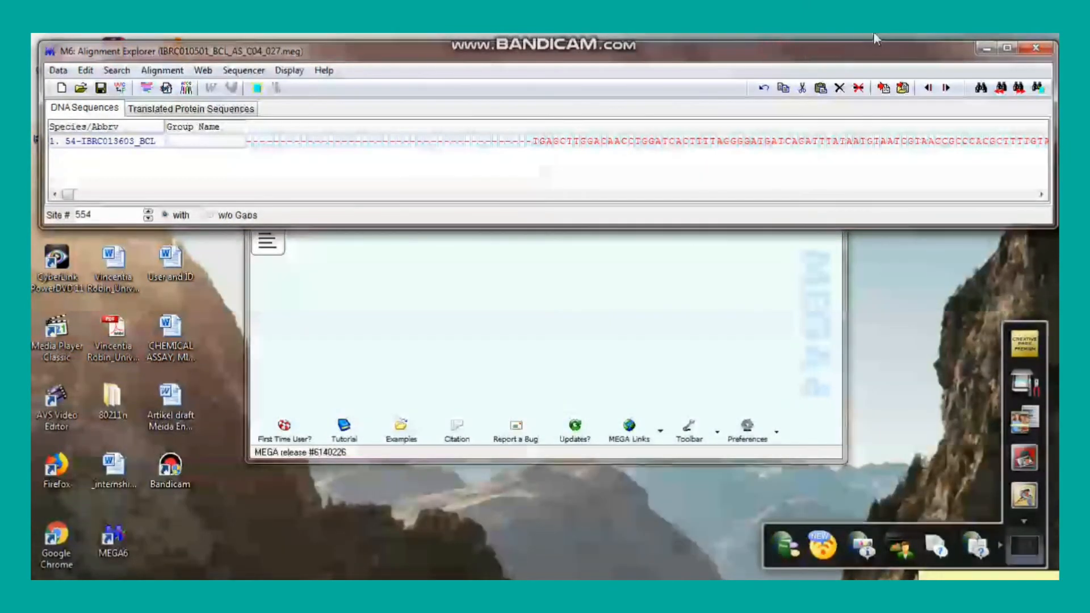
- Close the Alignment Explorer, agree to save the session, and dismiss the save dialog without saving a session file
click(1036, 50)
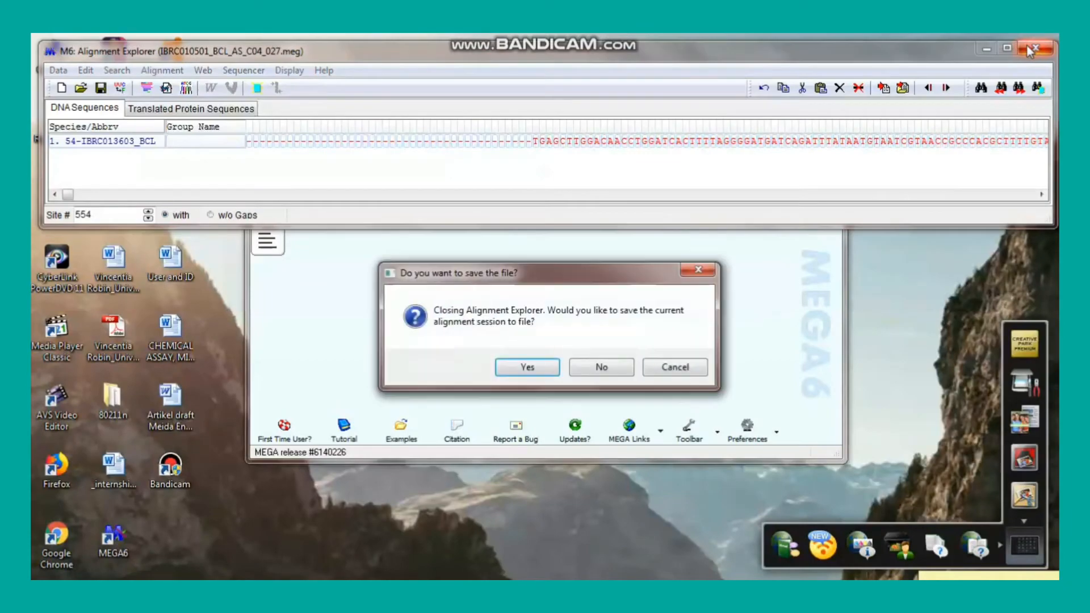
click(544, 376)
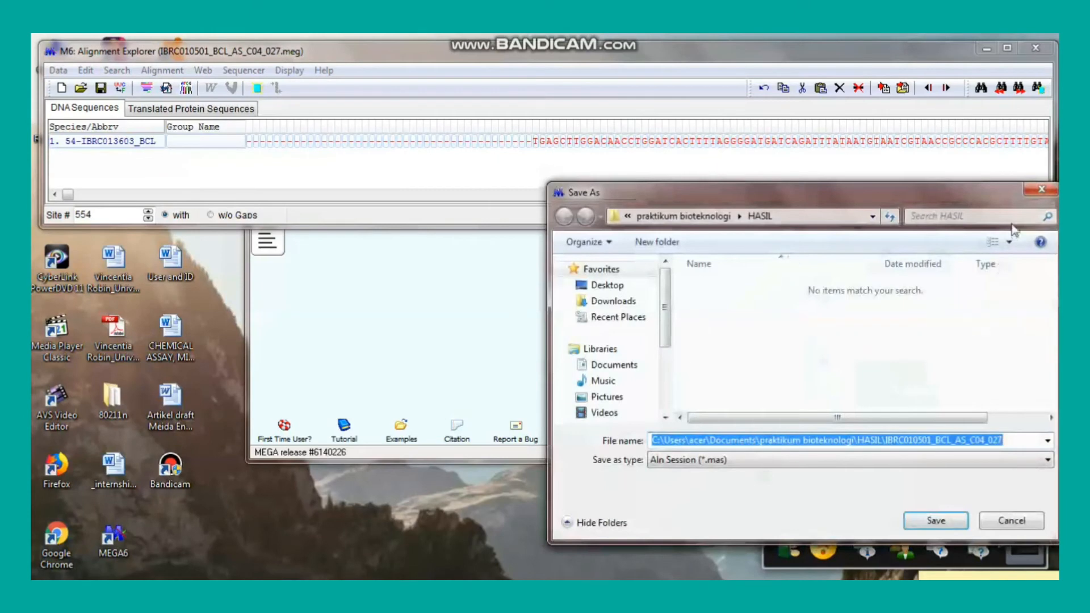
click(1042, 189)
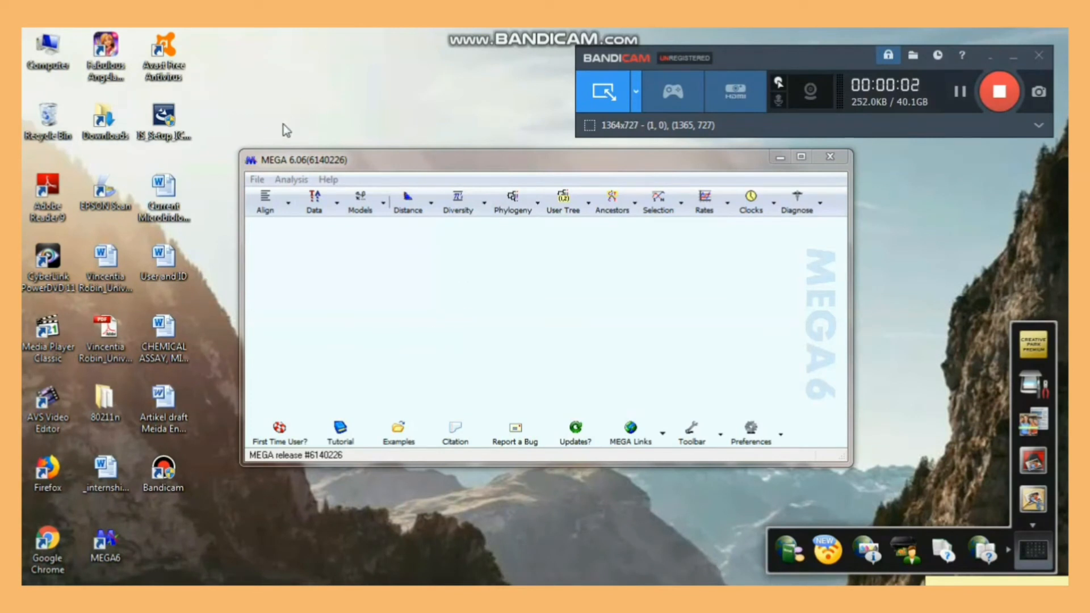
- Create a new DNA sequence alignment from the main MEGA window
click(289, 213)
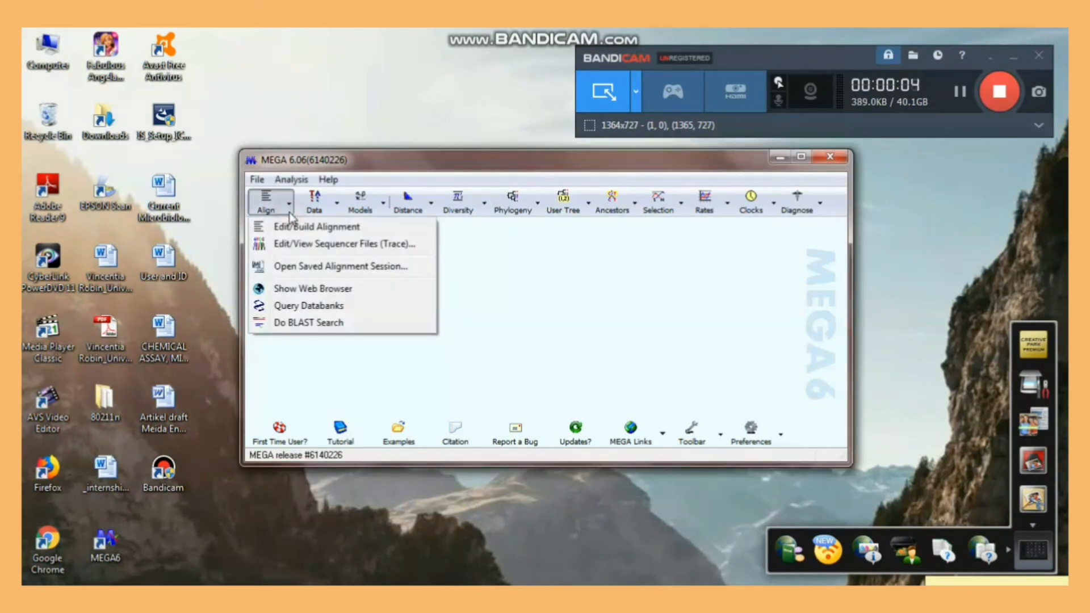
click(304, 227)
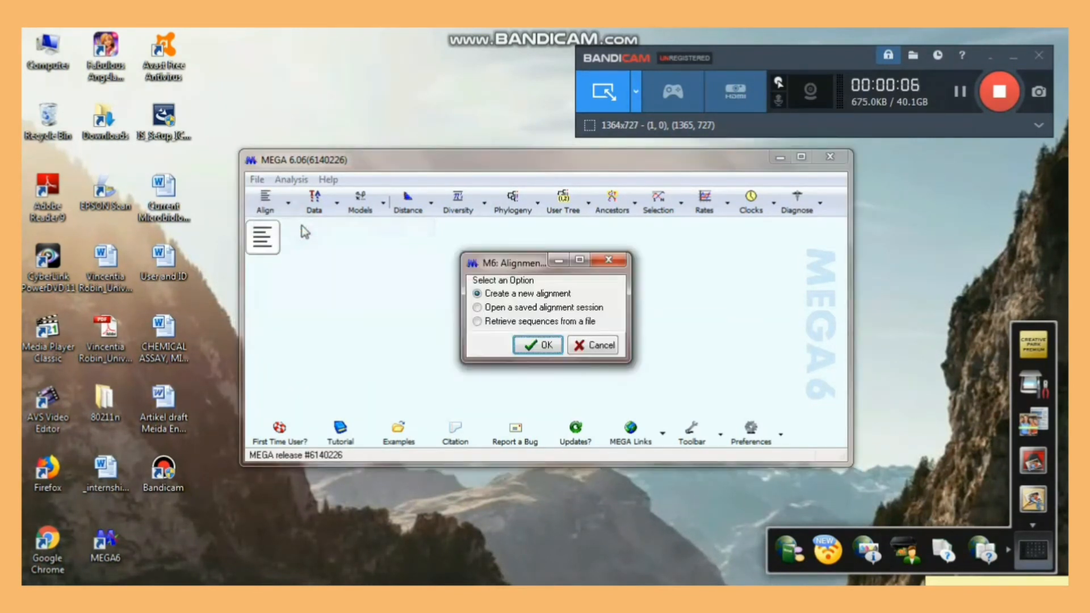
click(545, 352)
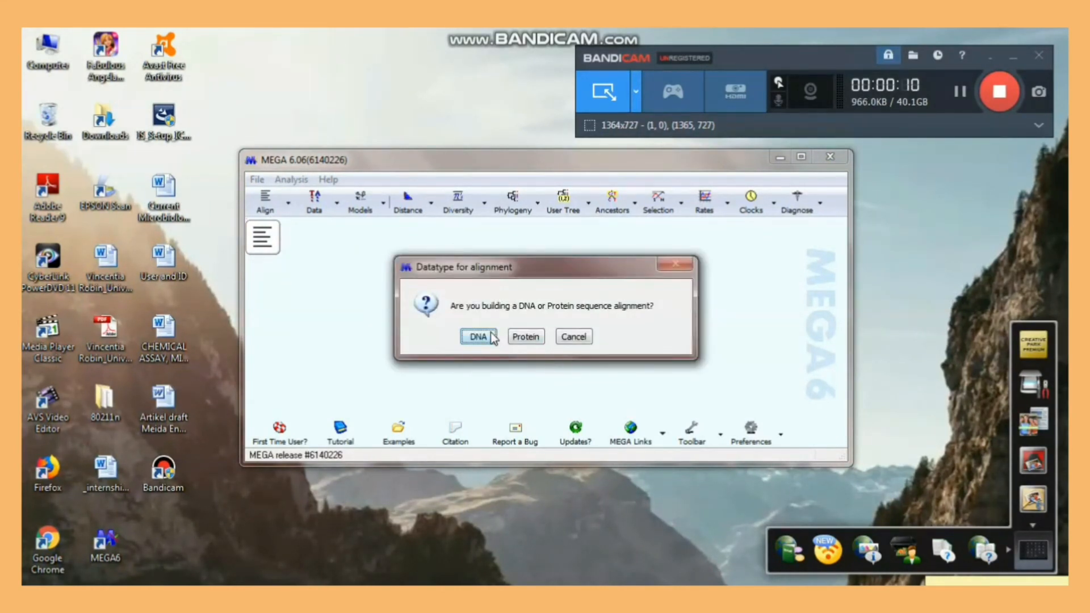
click(478, 336)
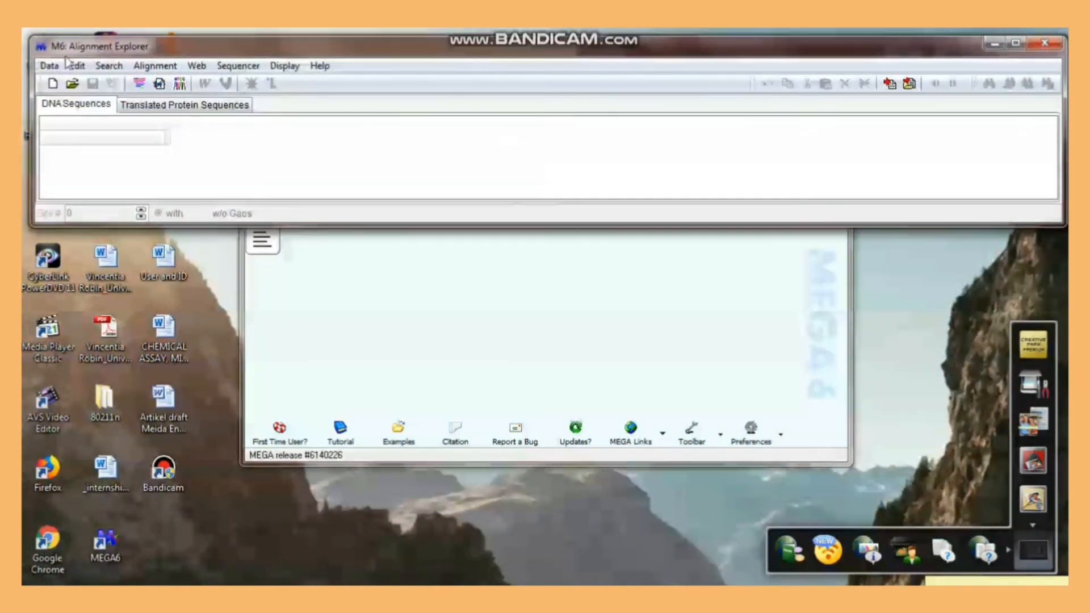
- Insert all five MEG files from the HASIL folder, IBRC010501_BCL_AS_C04_028 through IBRC011903_BCL_G01_003, into the new alignment
click(911, 84)
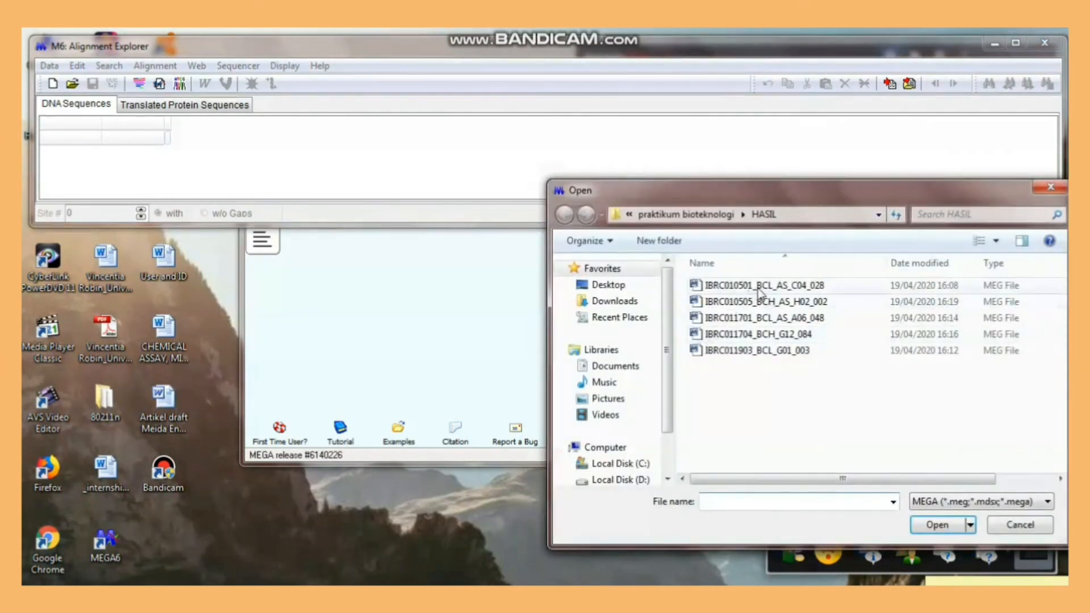
click(760, 292)
drag(707, 368, 736, 291)
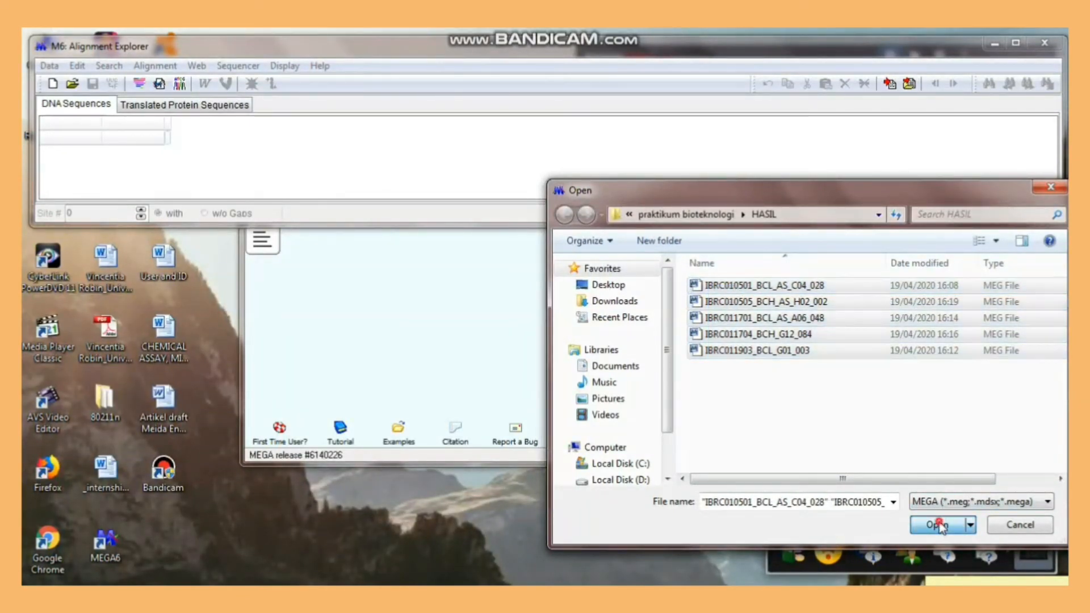
click(938, 525)
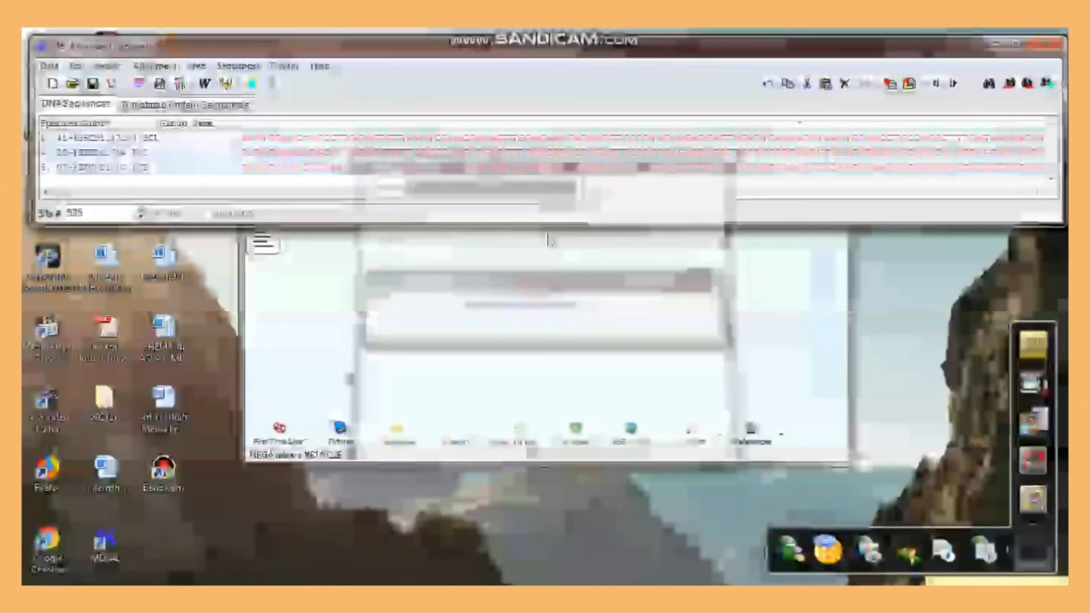
- Enlarge the Alignment Explorer window to fit all five sequences and select site 12 in the IBRC011704 sequence
click(1054, 169)
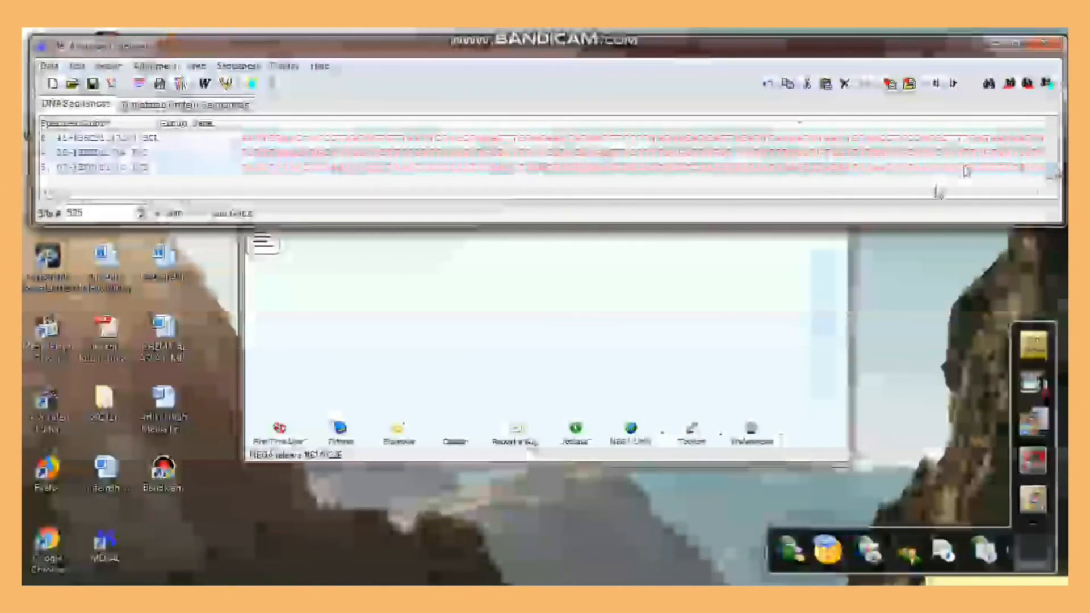
drag(911, 224, 900, 415)
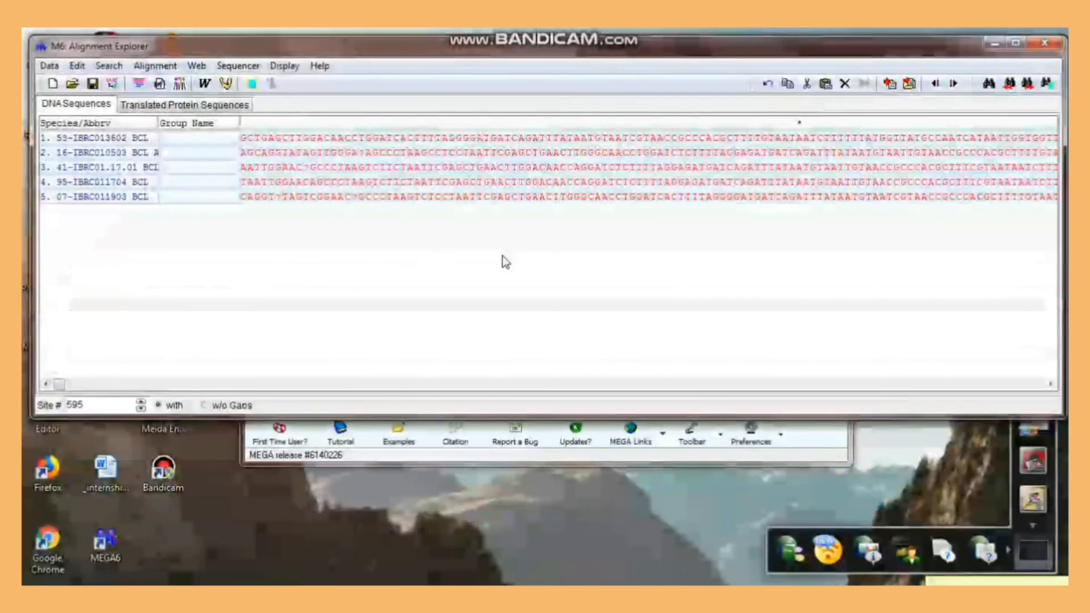
click(323, 183)
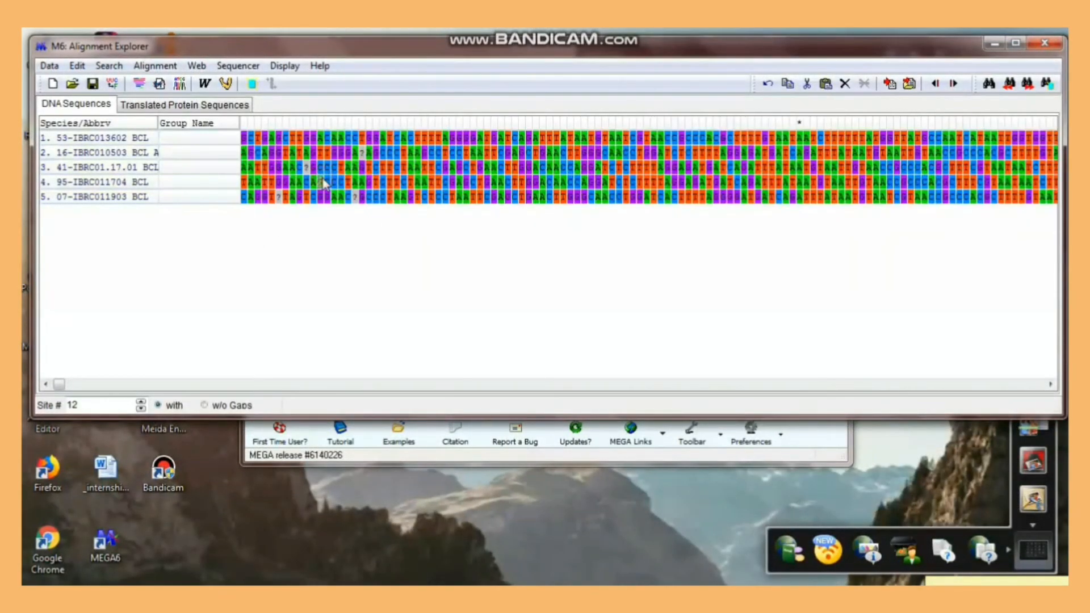
- Export the alignment in MEGA format as FULL, untitled and marked protein-coding, and close the Alignment Explorer without saving the session
click(49, 66)
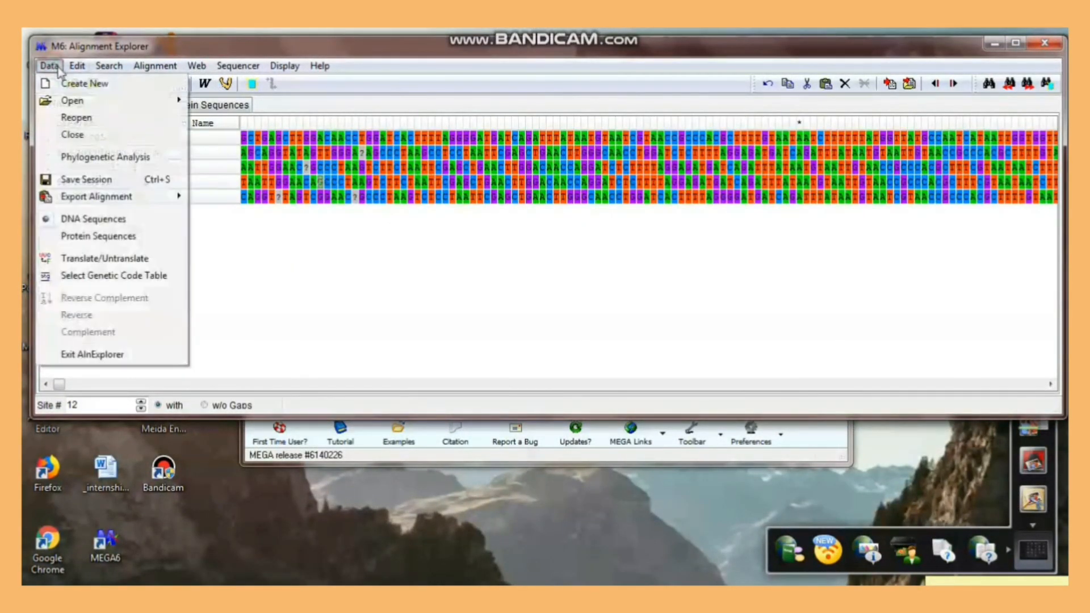
mouse_move(116, 201)
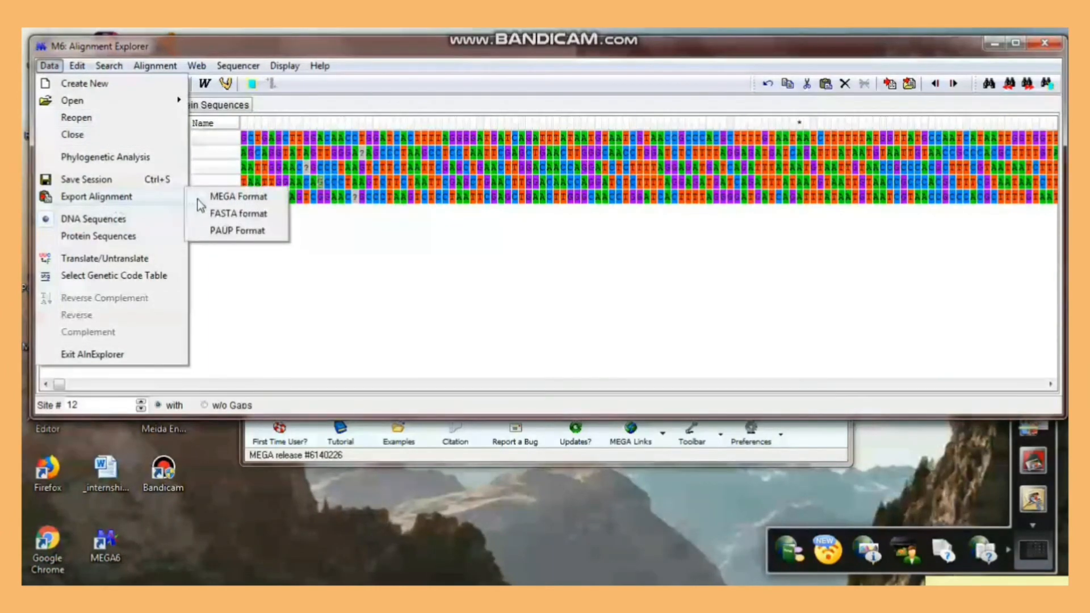
click(216, 195)
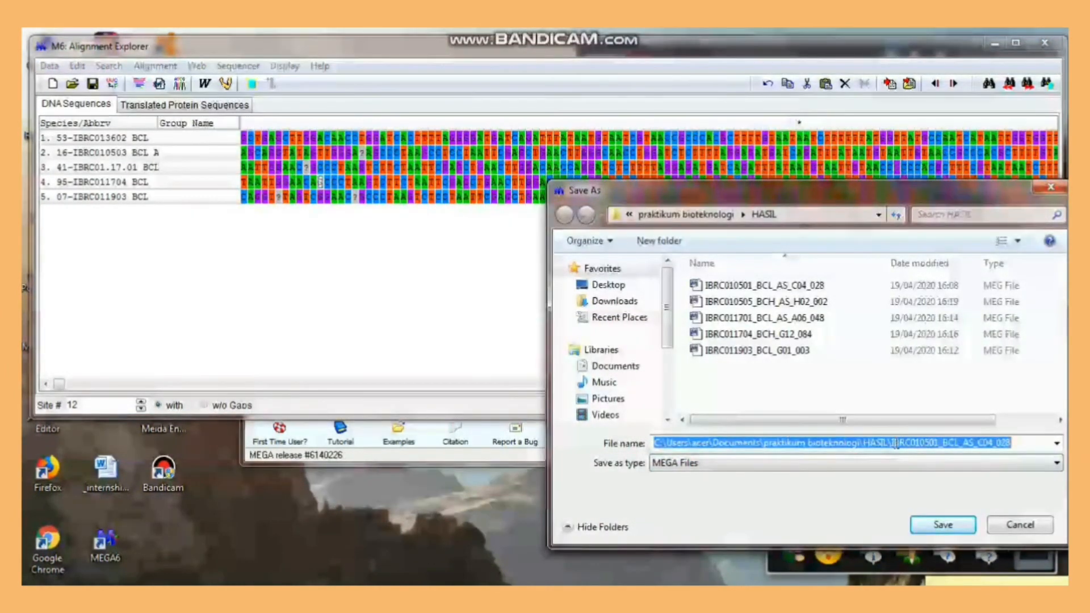
text(FULL)
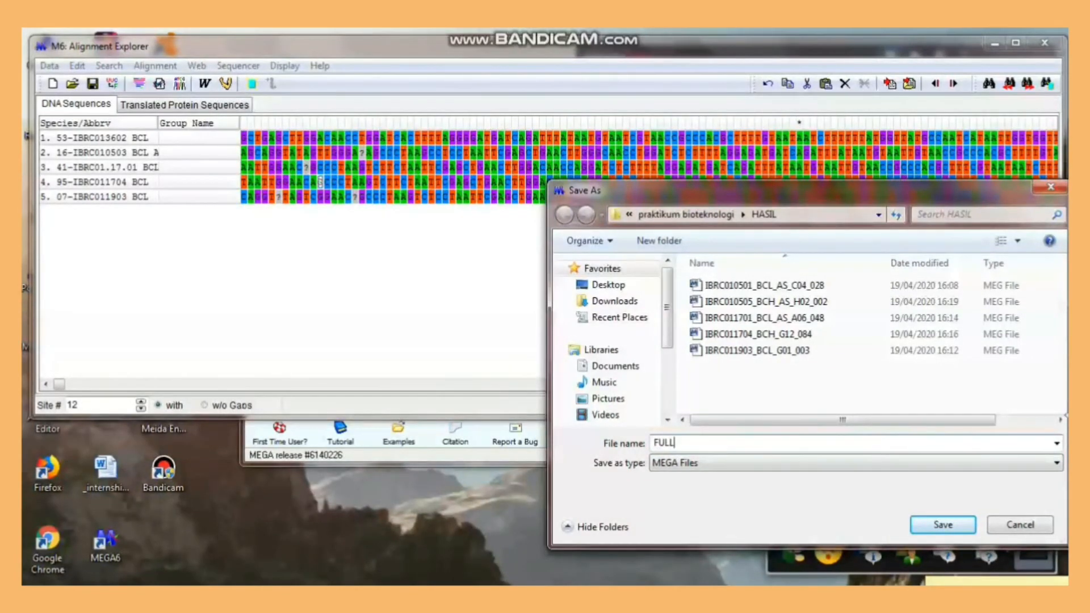
click(944, 525)
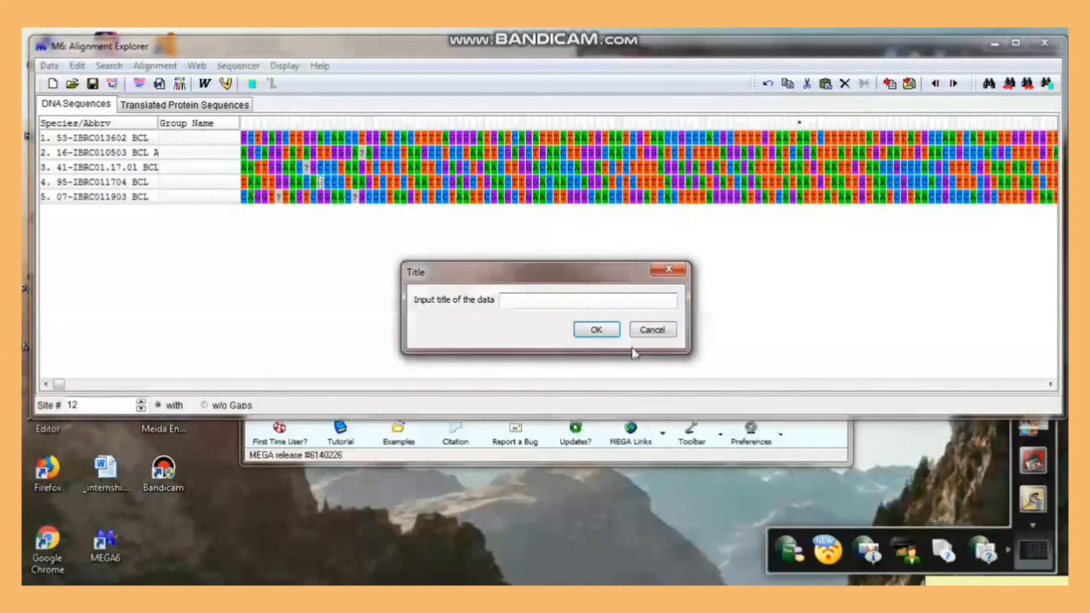
click(596, 330)
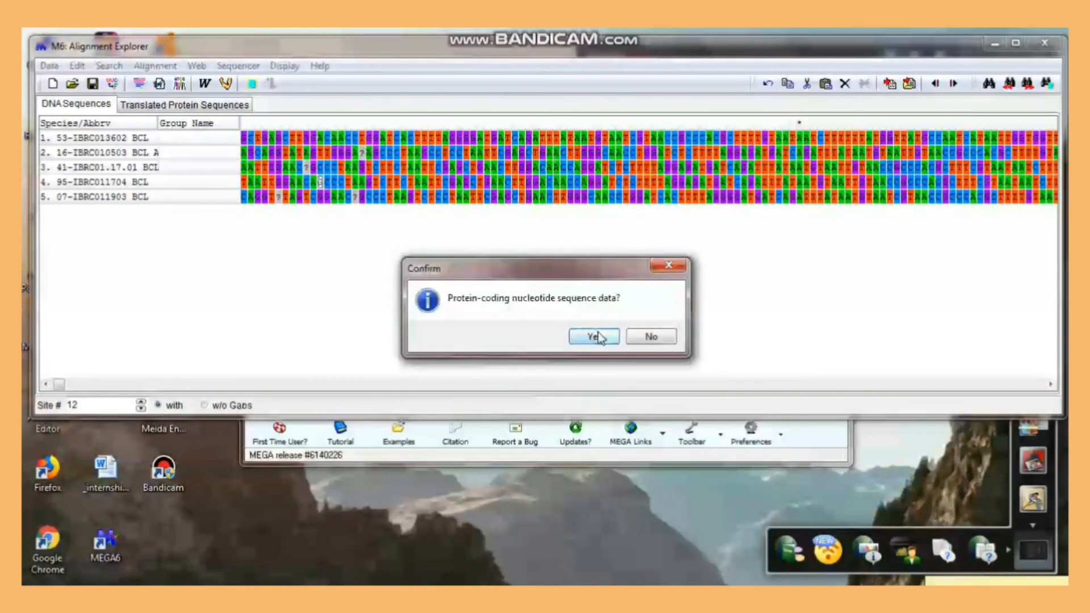
click(598, 337)
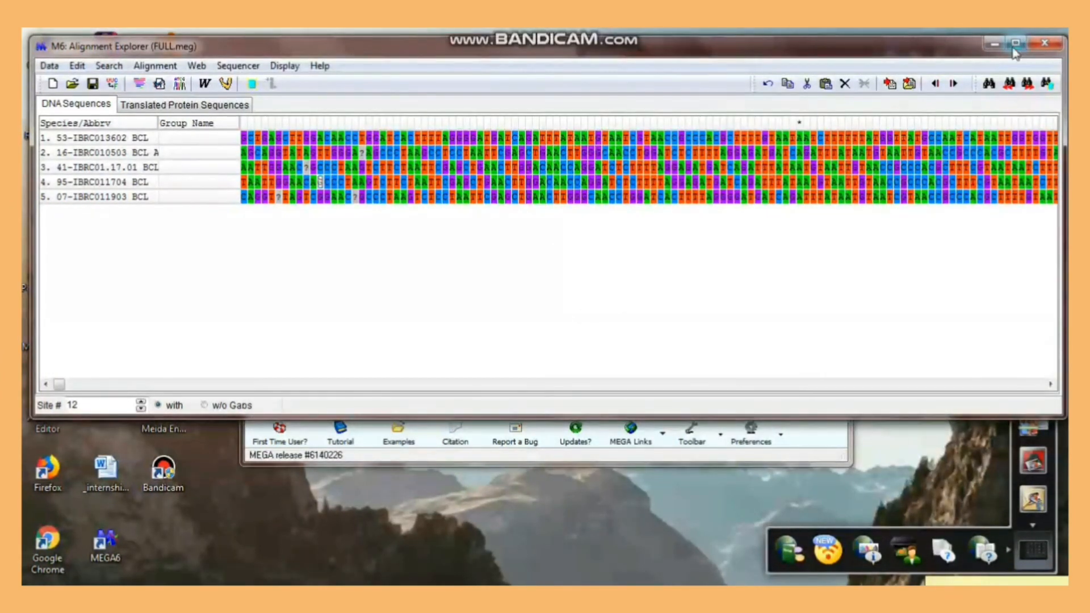
click(1040, 49)
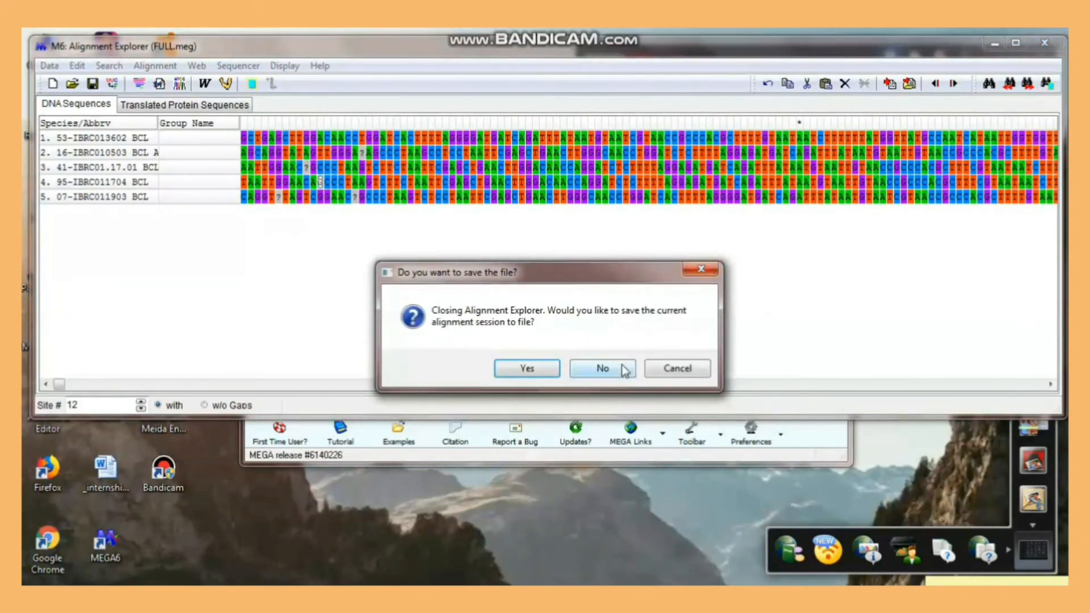
click(623, 370)
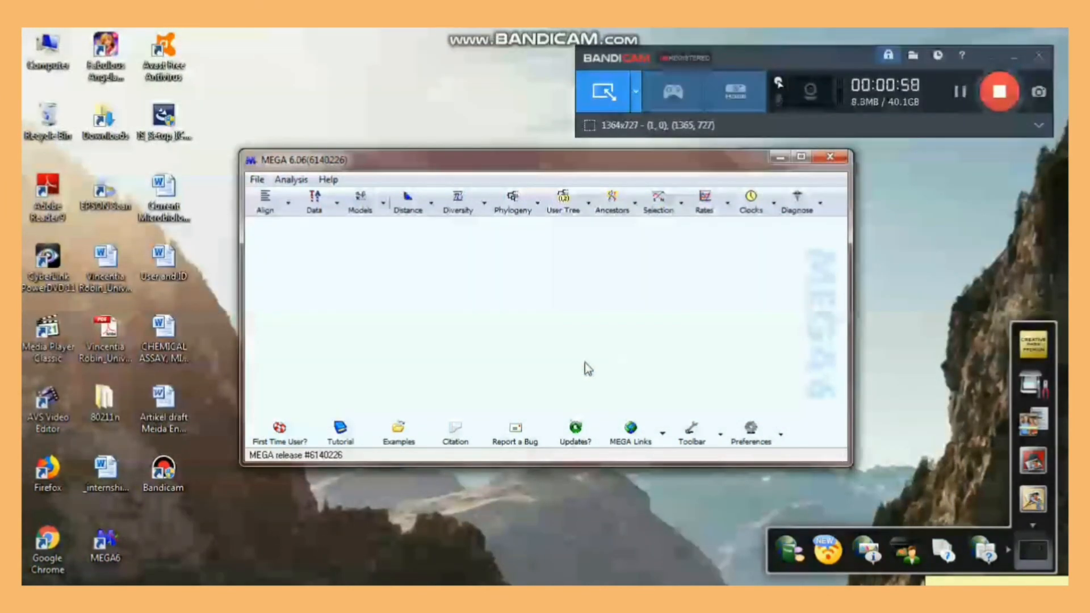
- Start constructing a Neighbor-Joining tree using the FULL MEG file from the HASIL folder
click(514, 196)
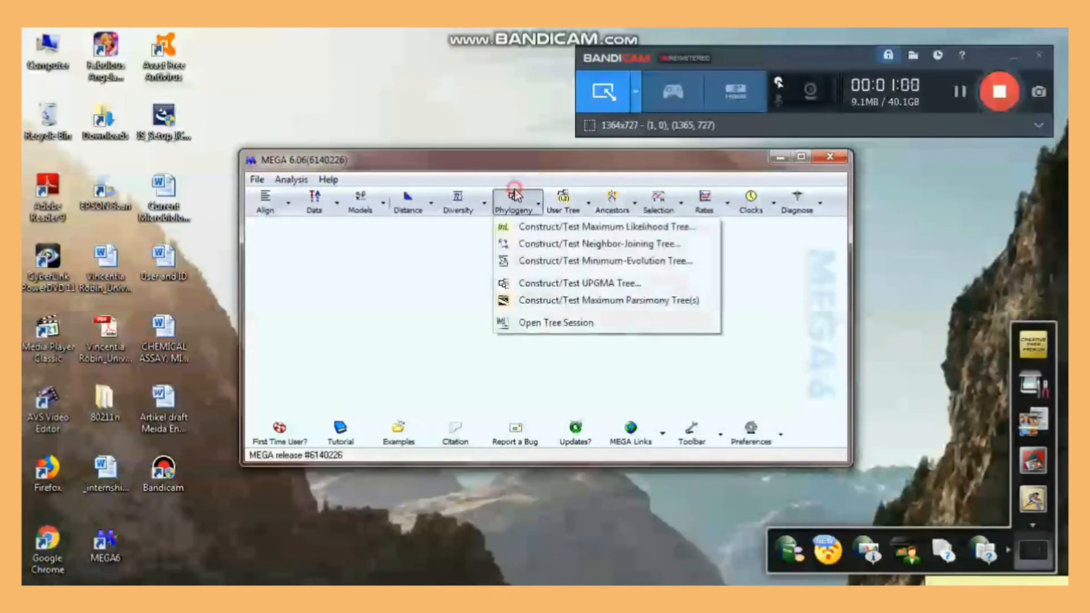
click(591, 245)
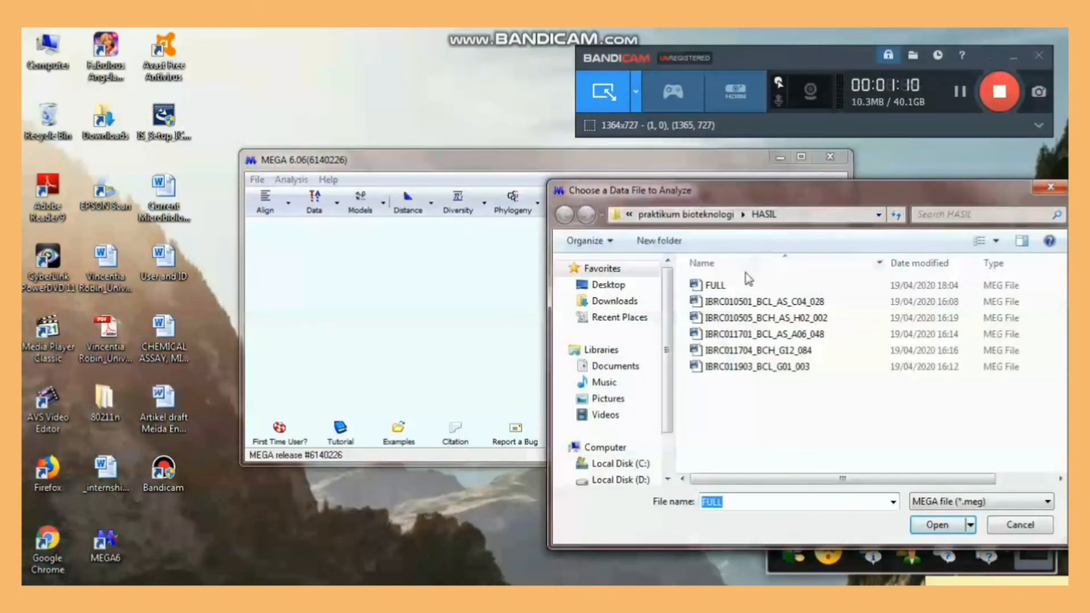
click(738, 285)
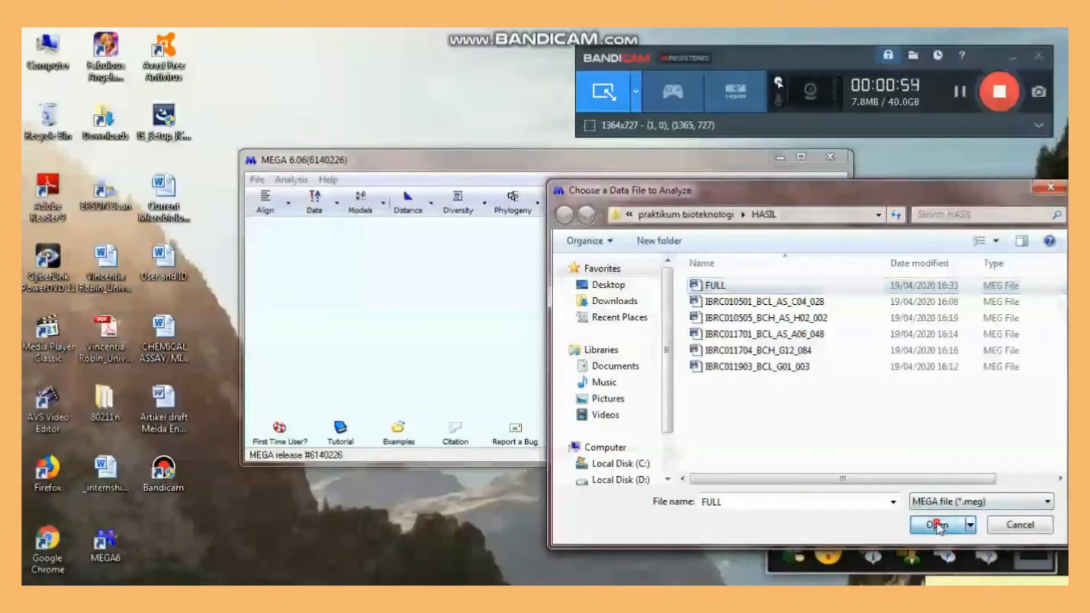
click(938, 525)
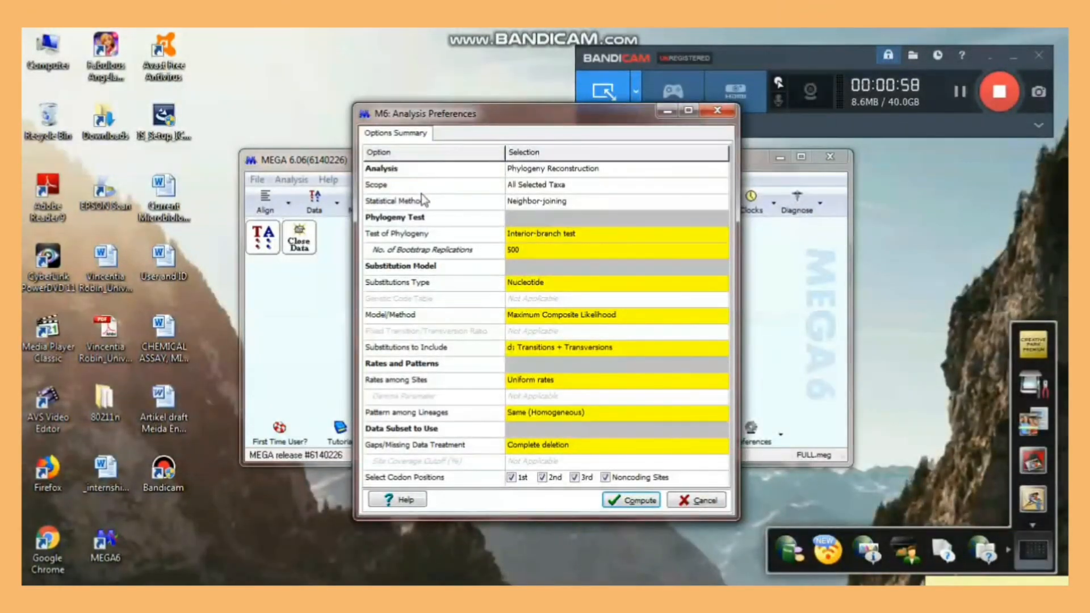
- Set the test of phylogeny to Interior-branch test and compute the Neighbor-Joining tree
click(716, 235)
click(721, 234)
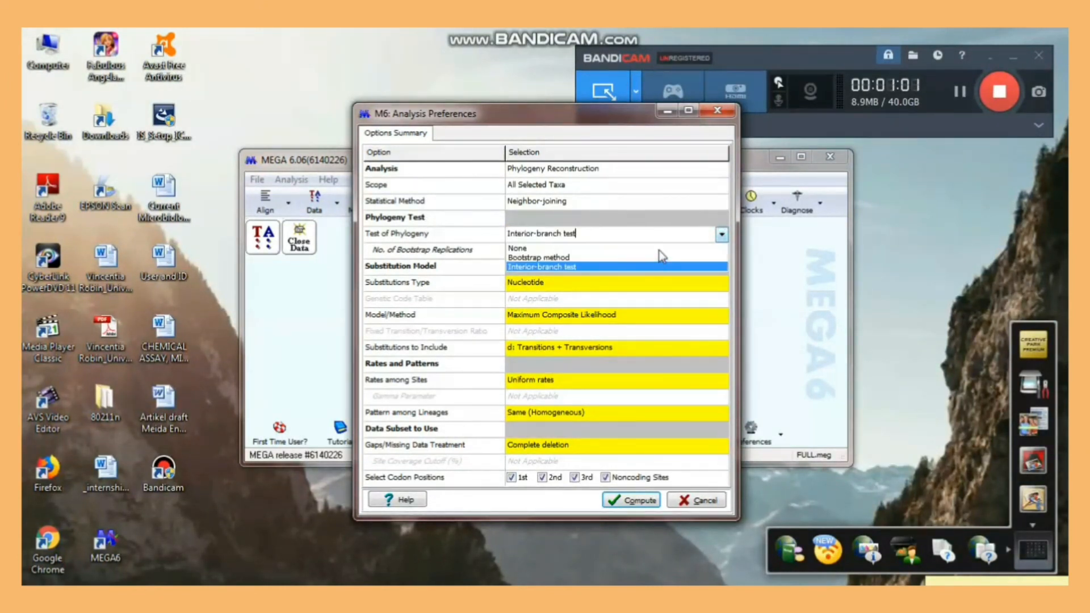
click(659, 249)
click(722, 234)
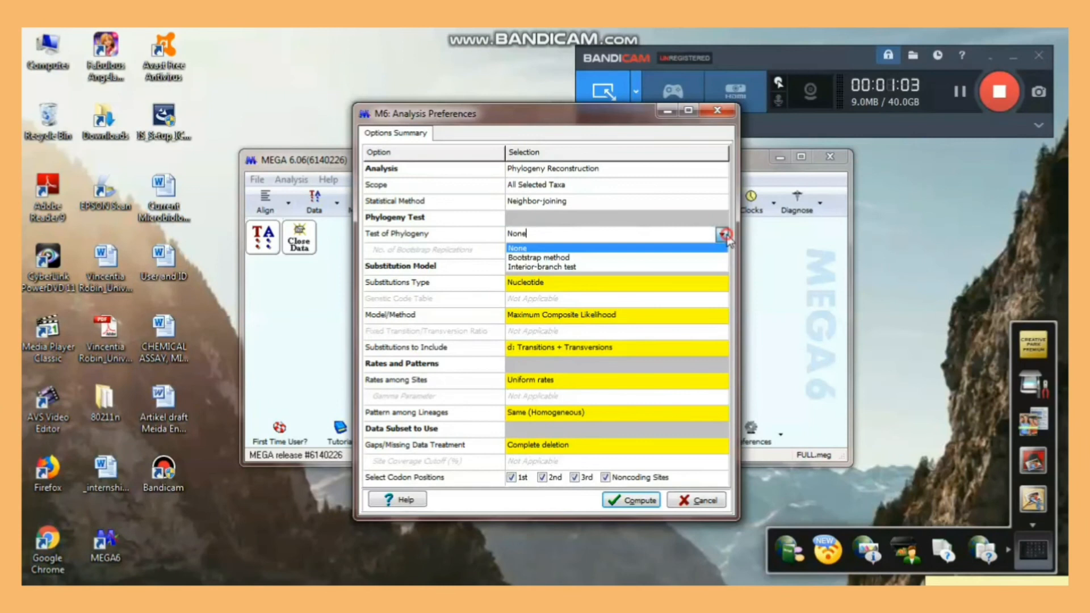
click(664, 266)
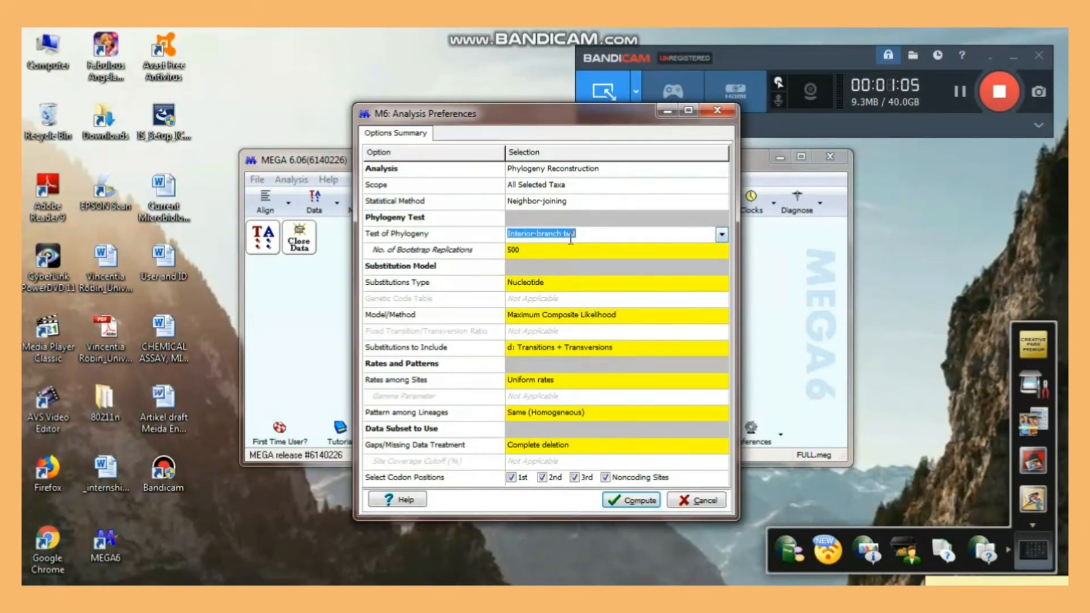
click(625, 503)
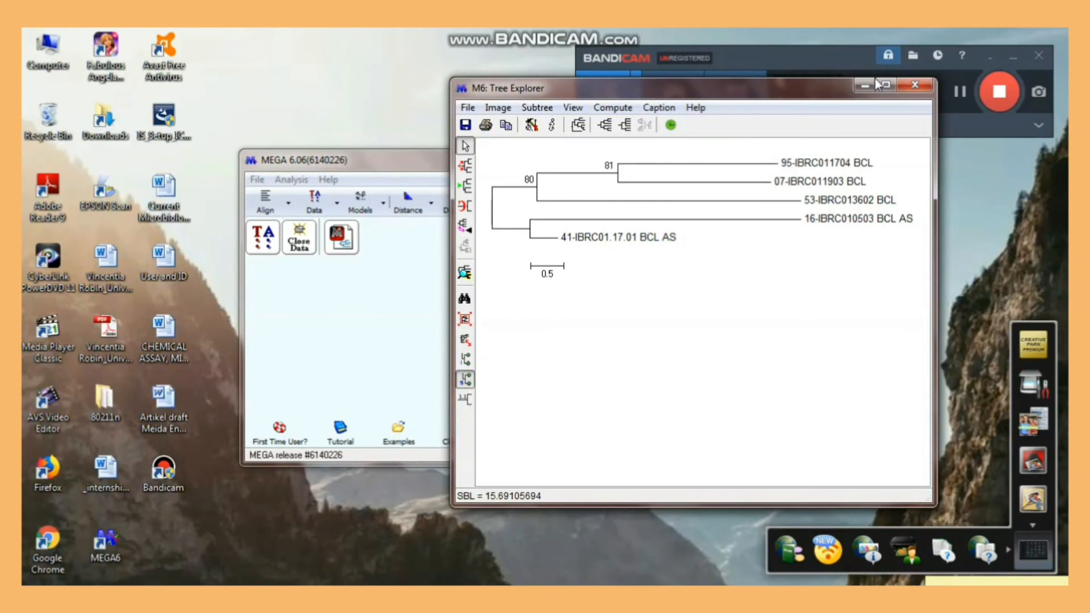
click(999, 91)
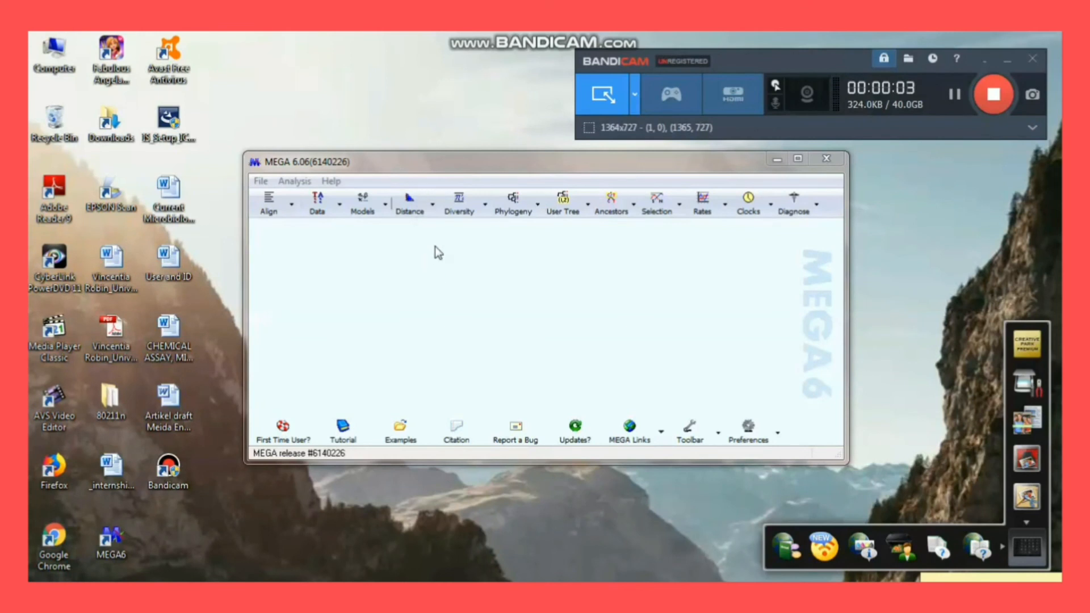
- Compute pairwise distances for the FULL MEG file using the preset Maximum Composite Likelihood analysis options
click(430, 214)
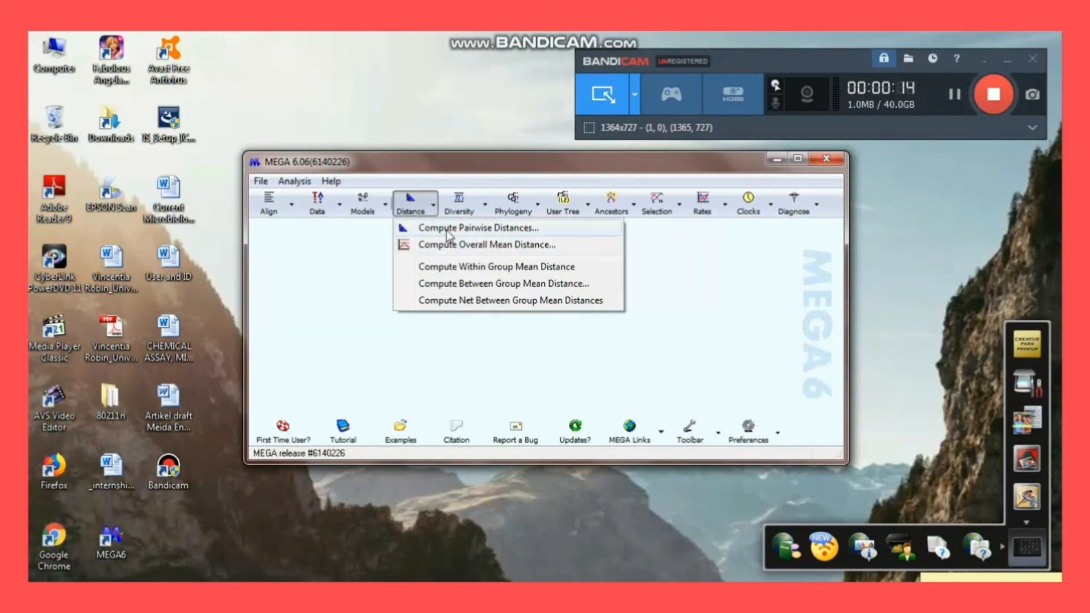
click(448, 230)
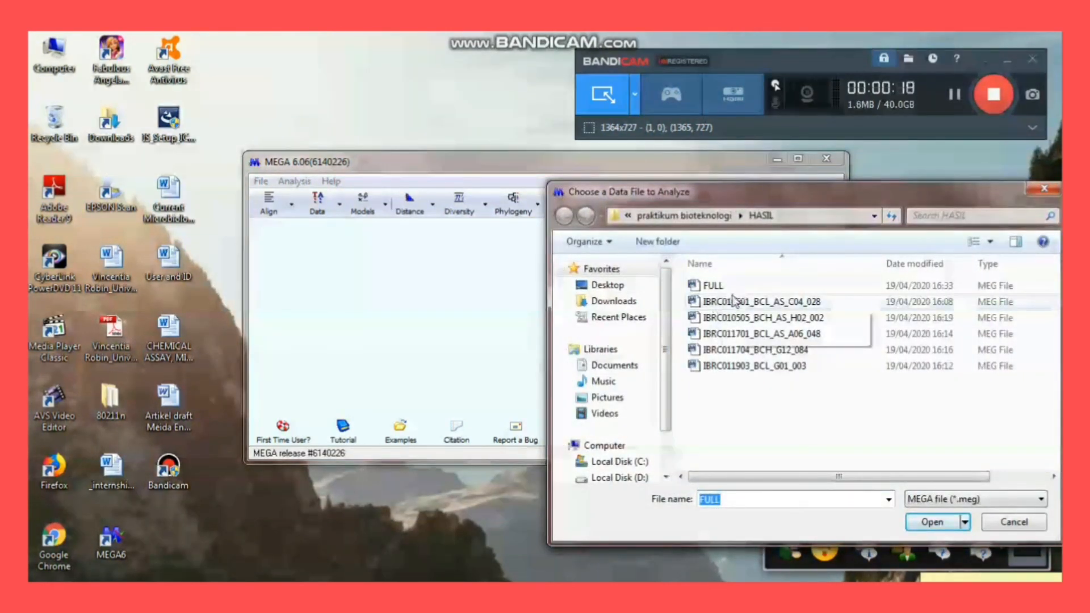
click(714, 286)
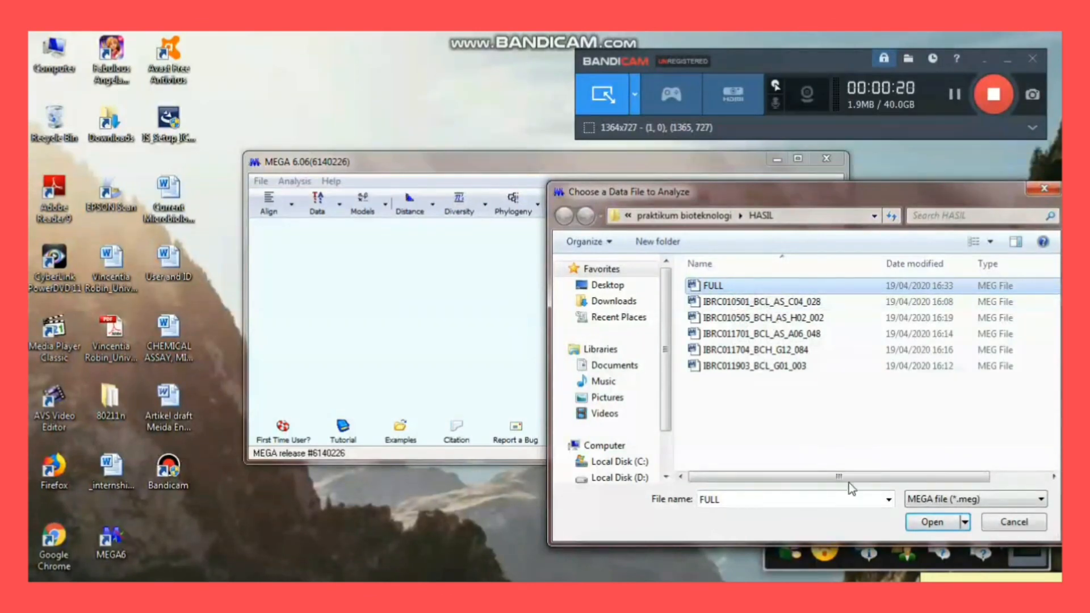
click(931, 522)
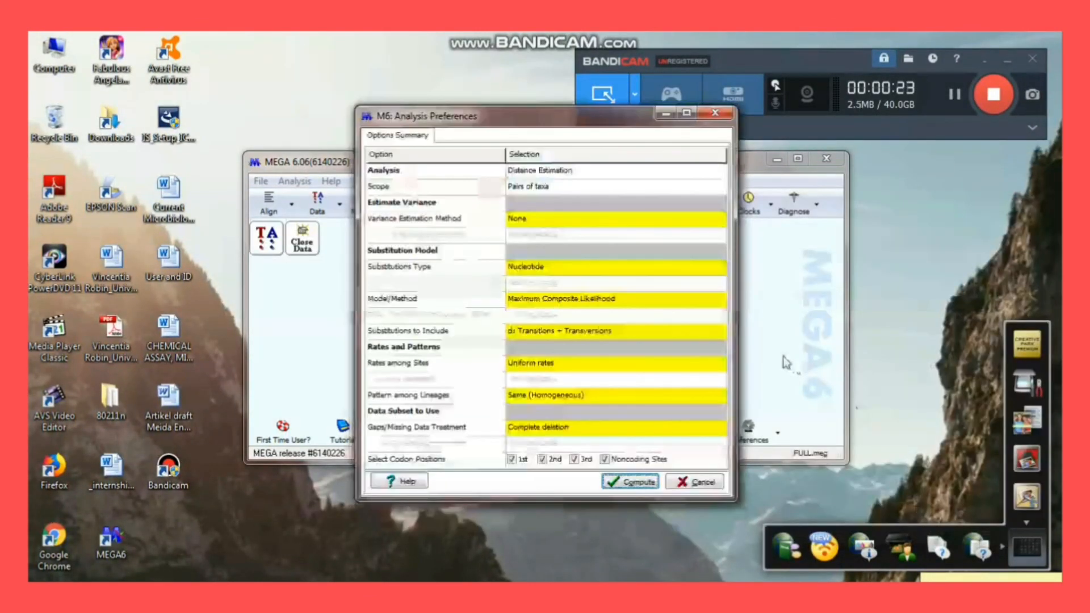
click(631, 482)
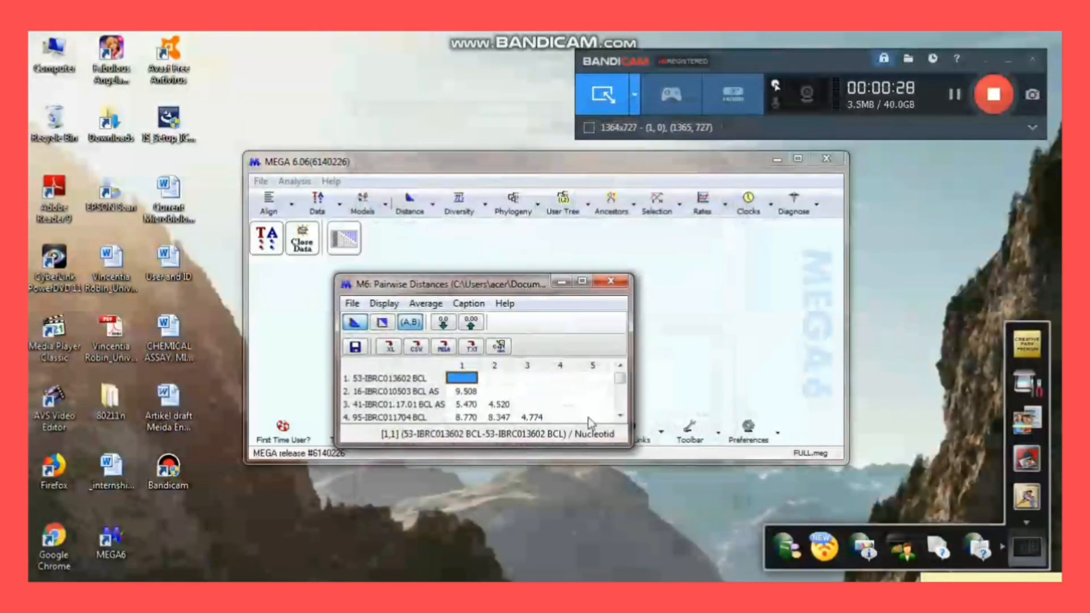
- Enlarge the Pairwise Distances window and examine the distance values between the sample pairs in rows 2 to 4
drag(620, 381, 620, 400)
click(620, 416)
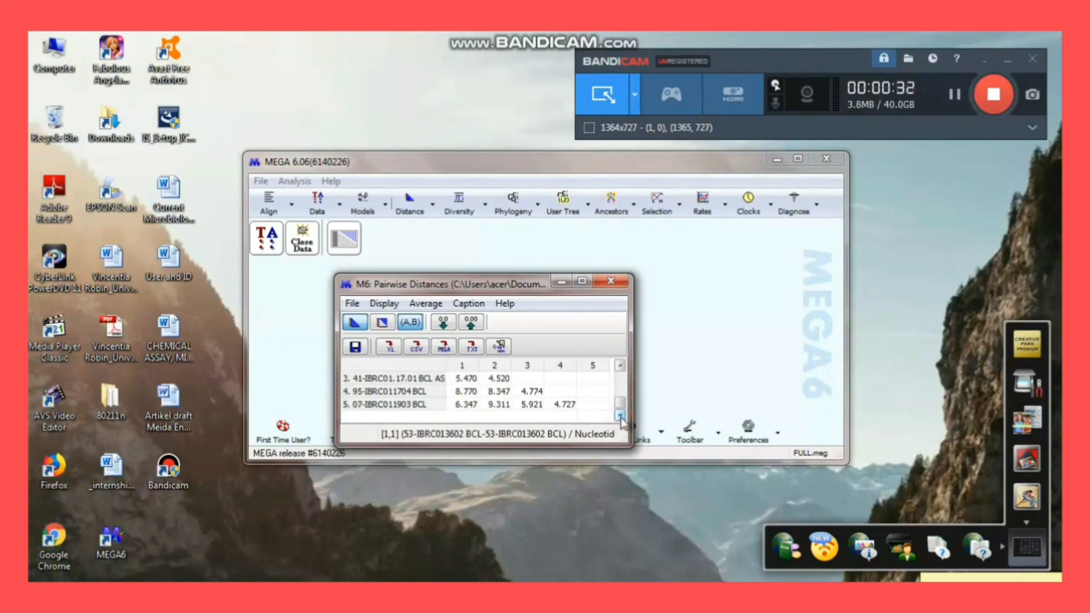
drag(631, 275, 862, 126)
click(526, 218)
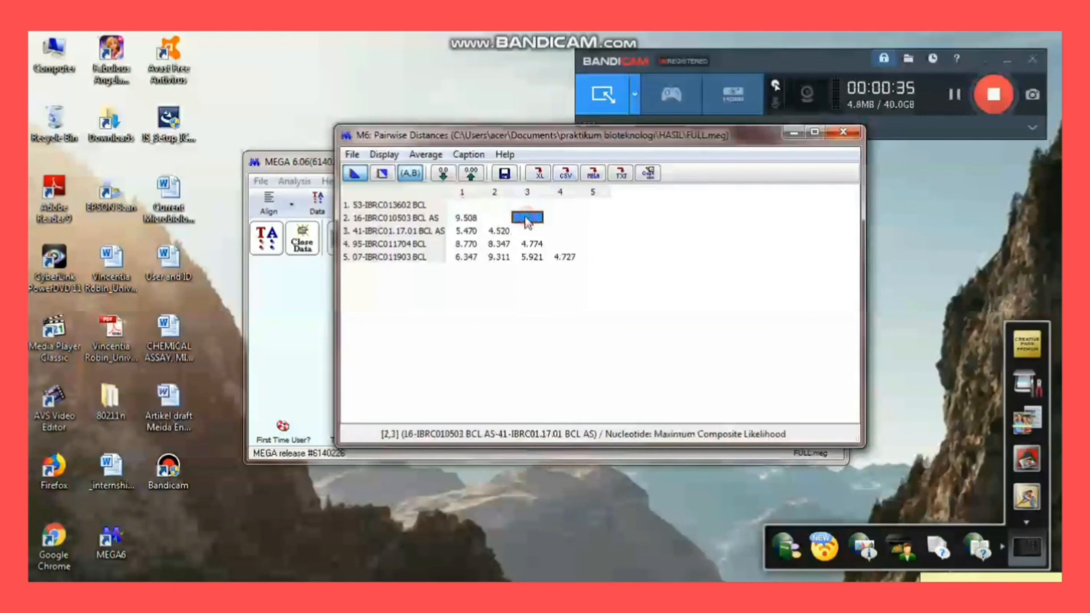
click(462, 218)
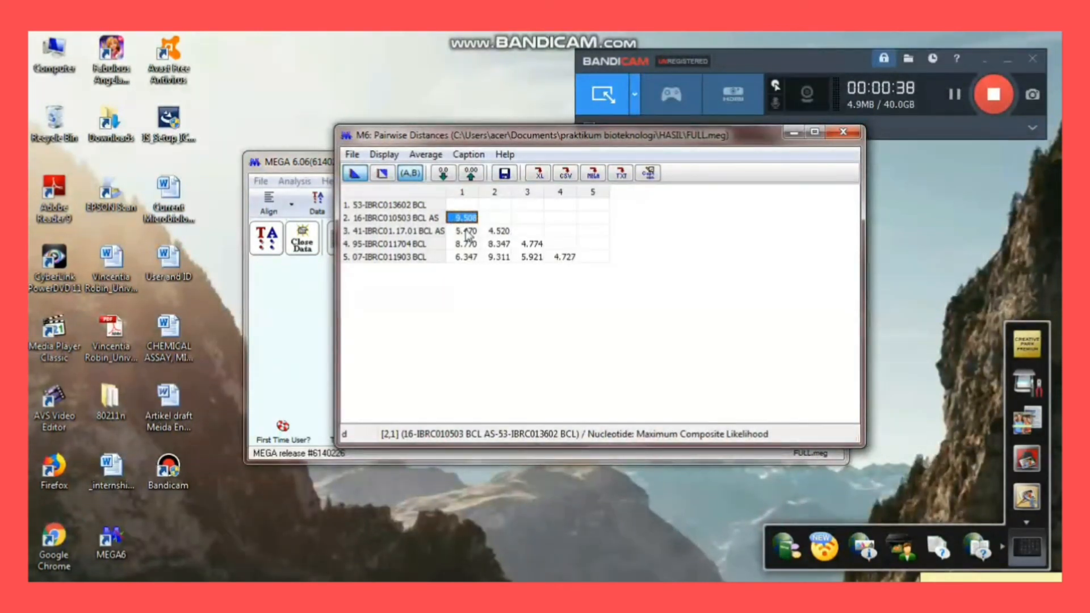
click(466, 231)
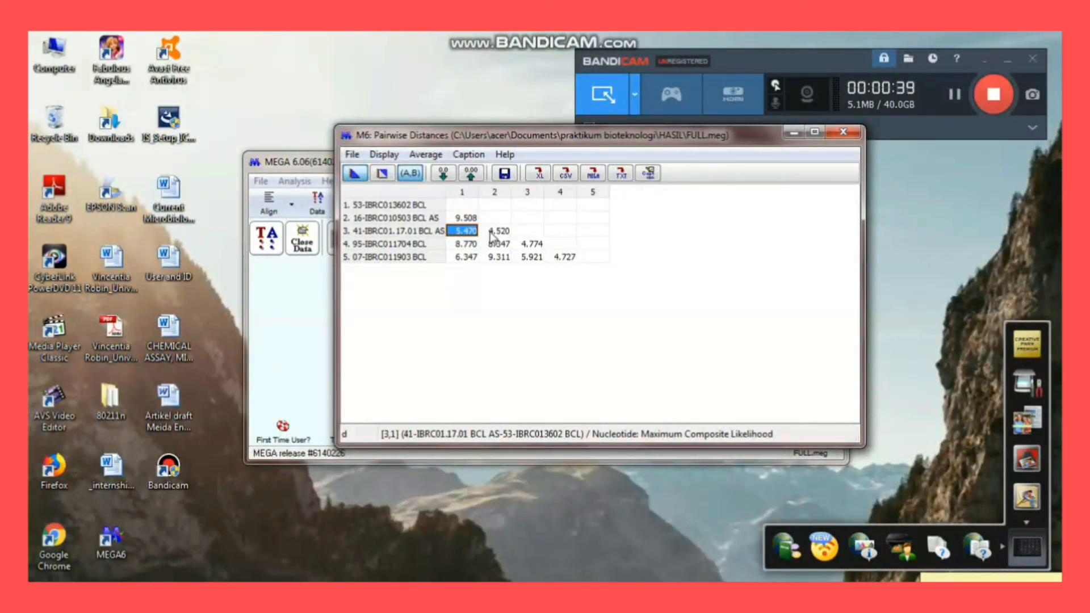
click(493, 231)
click(460, 244)
click(499, 244)
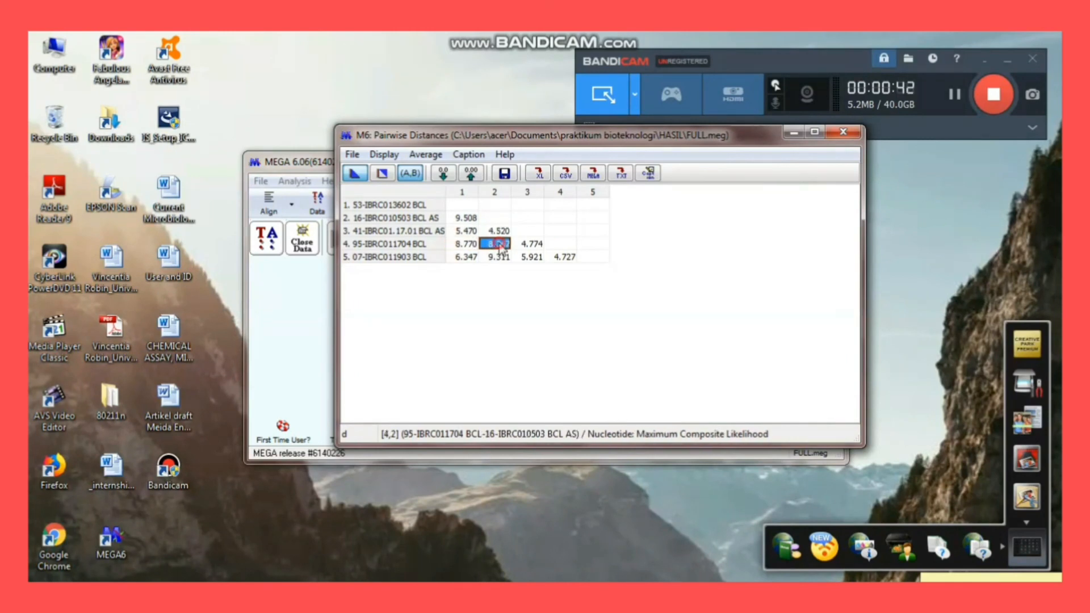
click(528, 244)
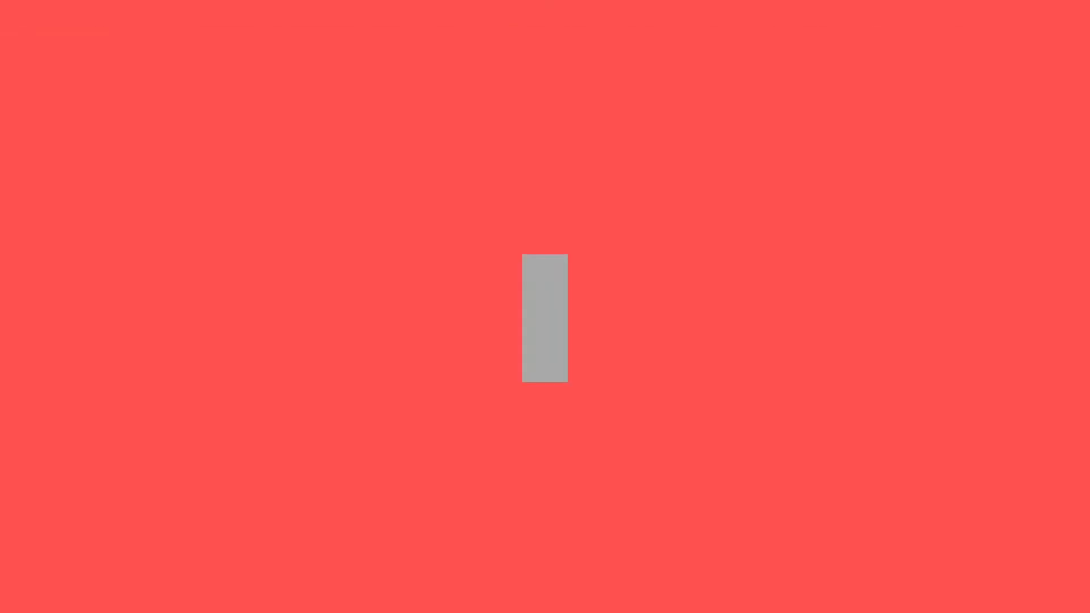